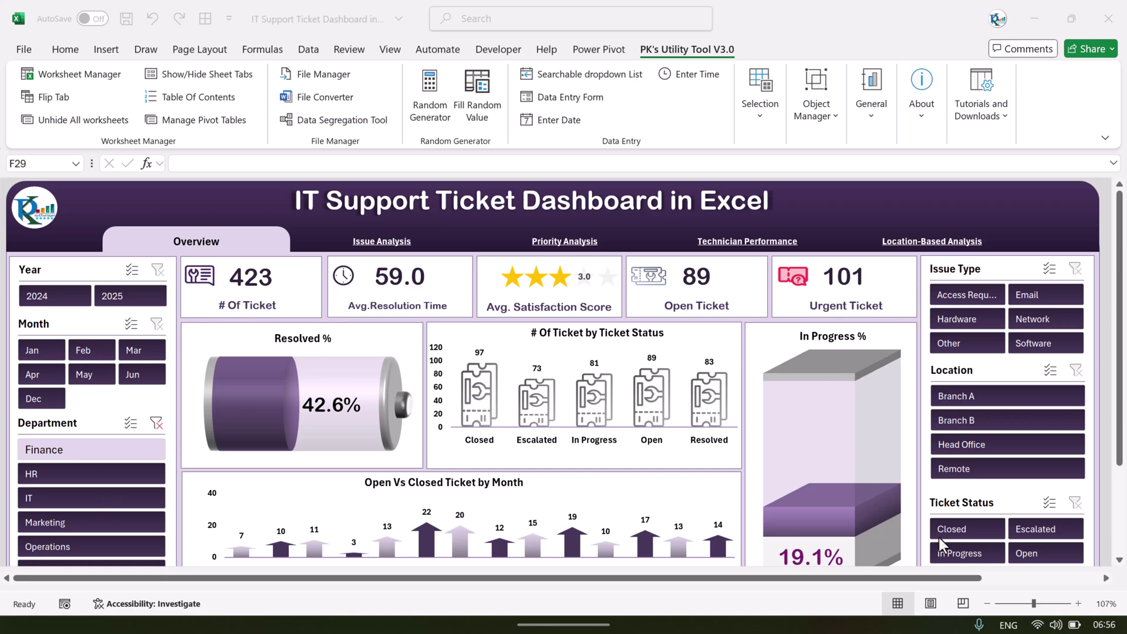
Clear the Department filter on the Overview page and examine its ticket cards and charts down to the monthly open versus closed chart.
left_click(156, 423)
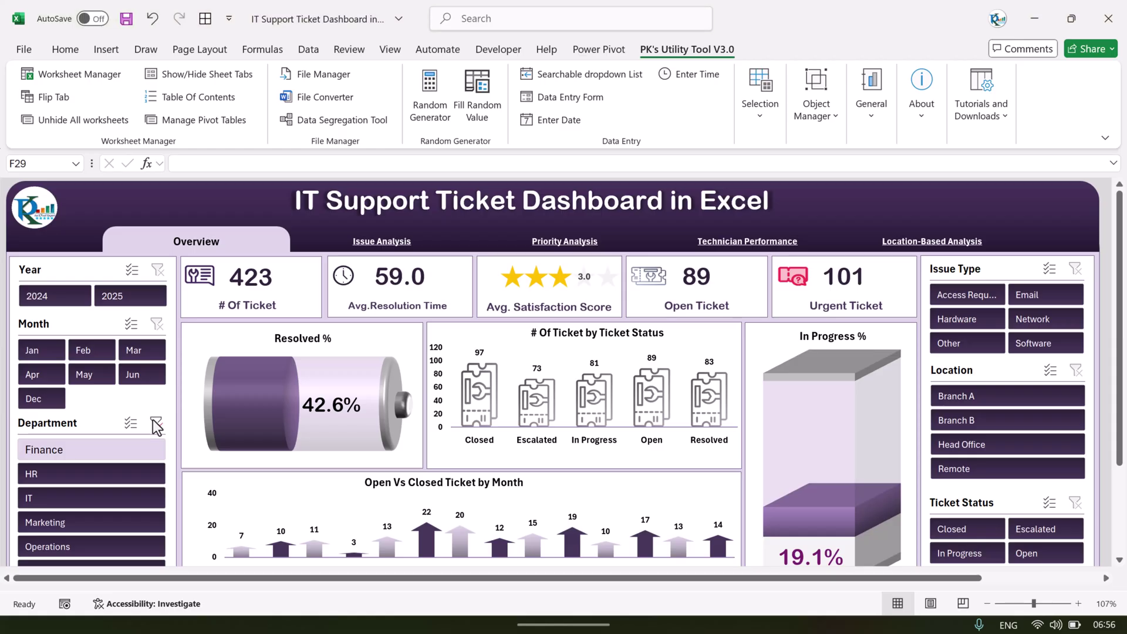
left_click(156, 423)
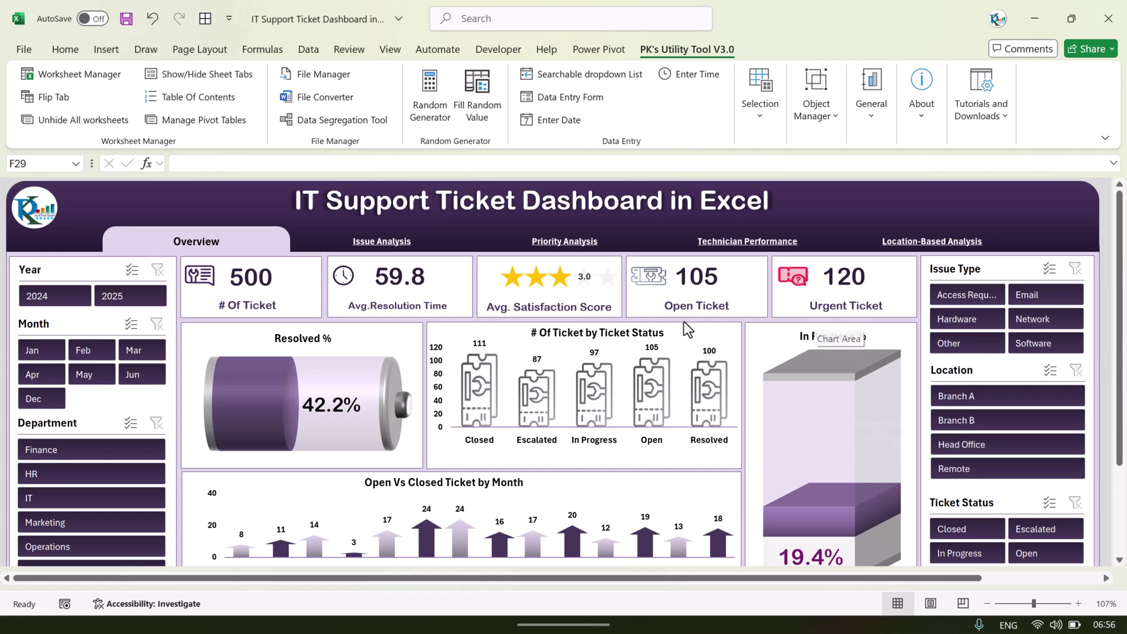
scroll(667, 318, "down", 3)
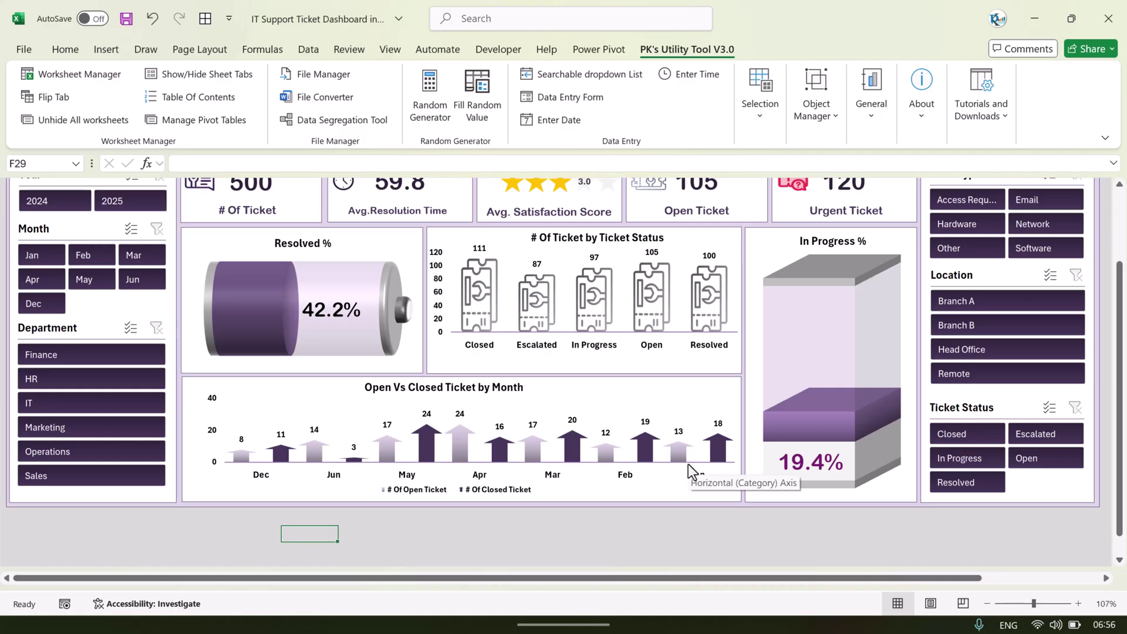
scroll(549, 337, "up", 3)
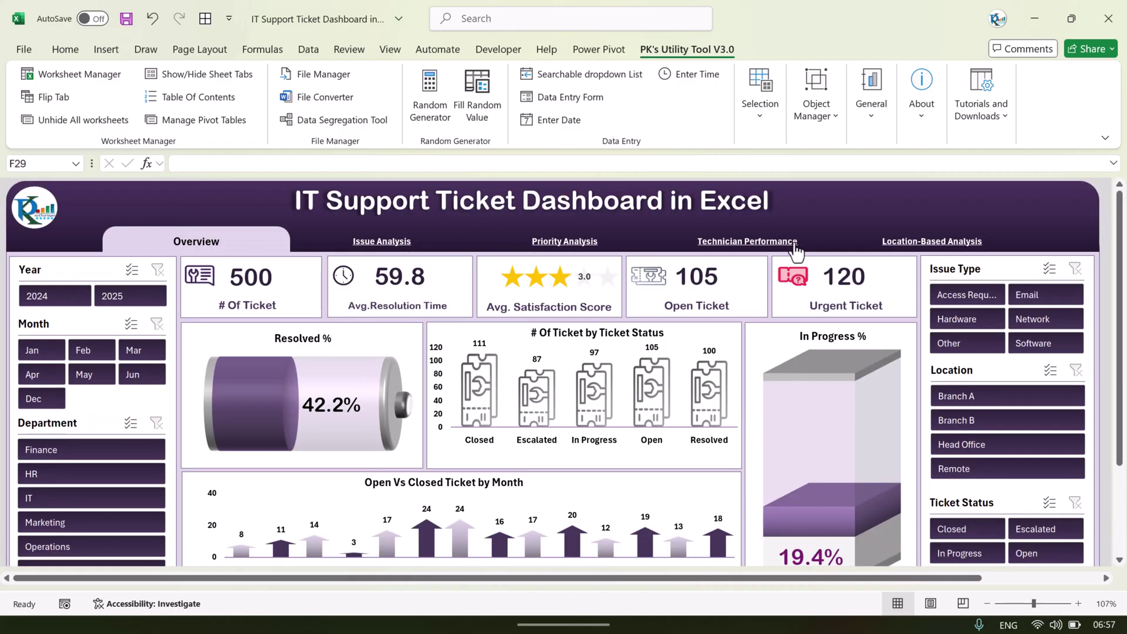
Open the Issue Analysis page and examine its satisfaction, resolved and in-progress charts by issue type.
left_click(385, 246)
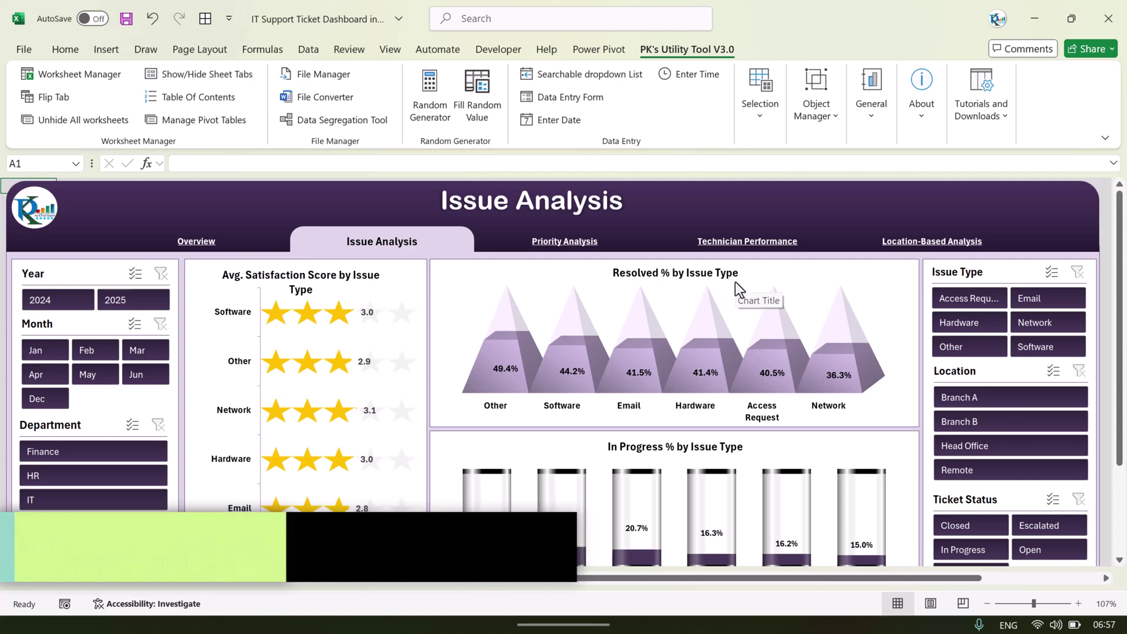
scroll(733, 319, "down", 1)
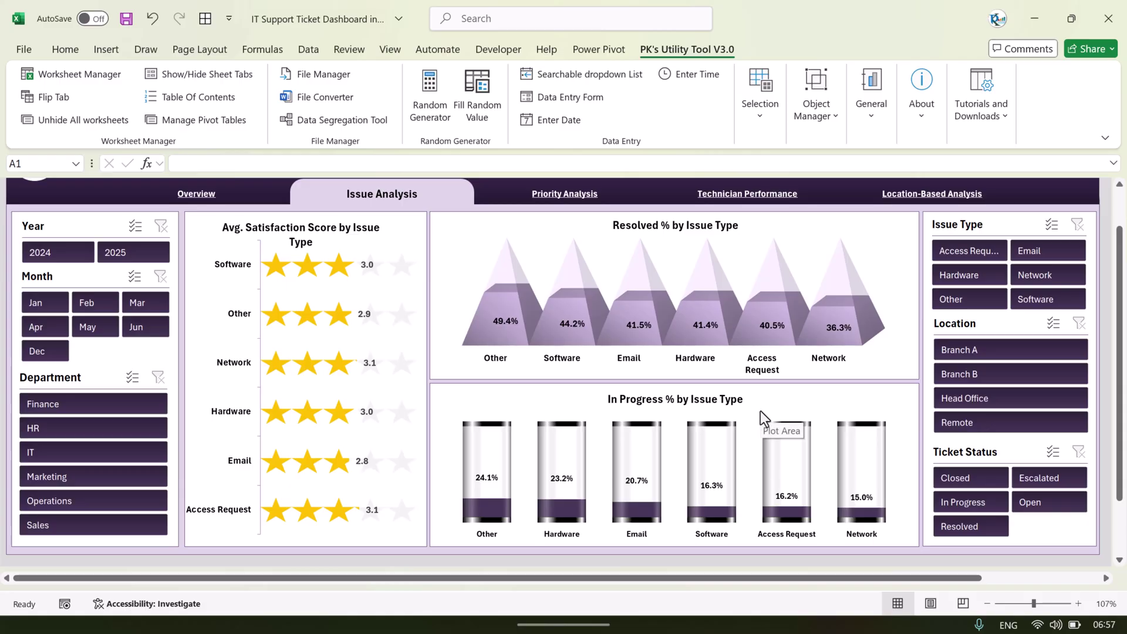
scroll(760, 412, "up", 1)
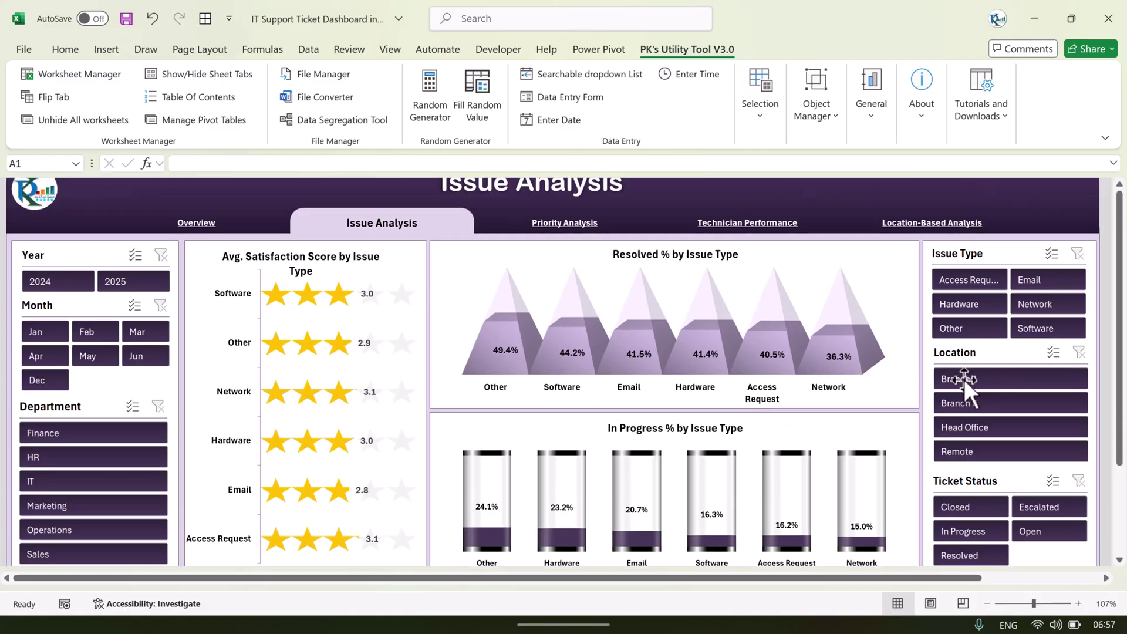
Filter the Issue Analysis charts by location, showing Branch A and Branch B in turn.
left_click(1004, 378)
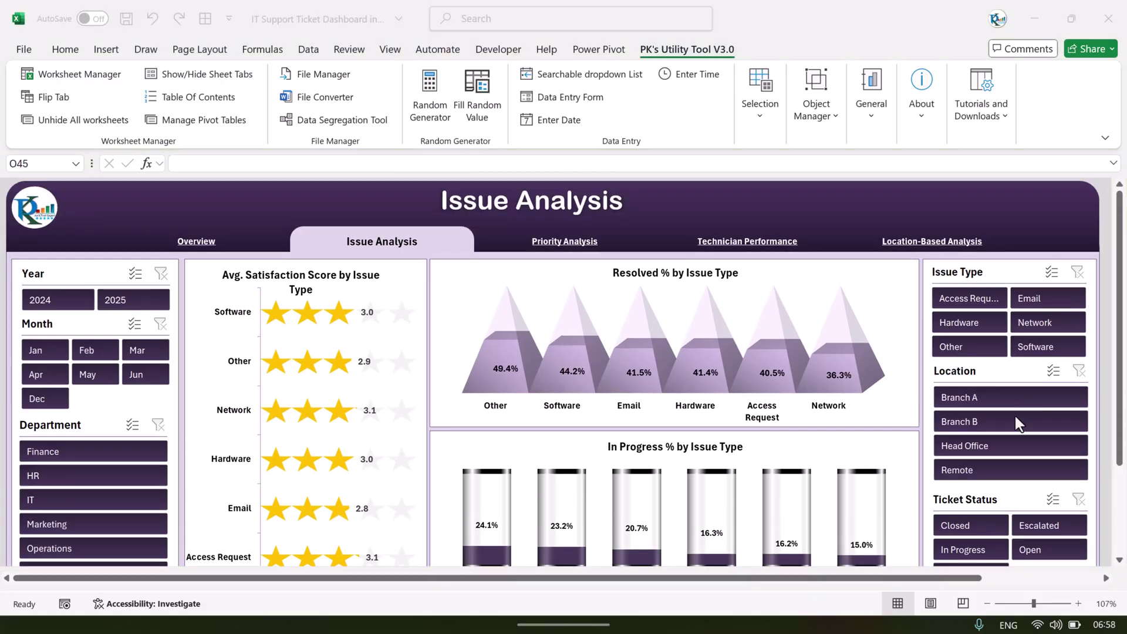
left_click(987, 375)
left_click(984, 400)
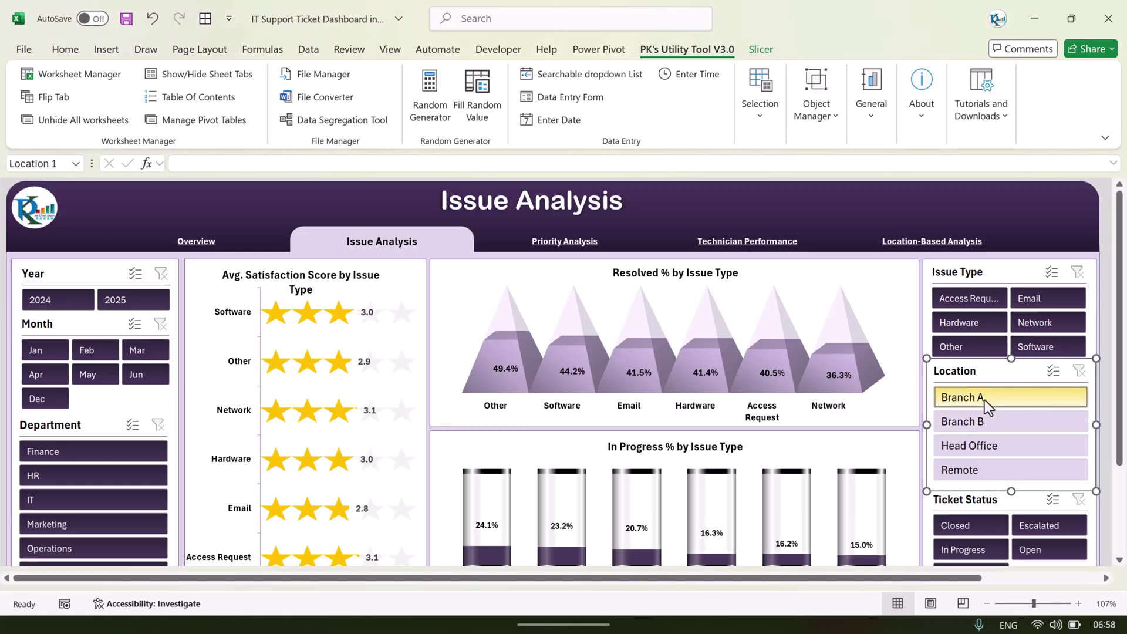
left_click(976, 430)
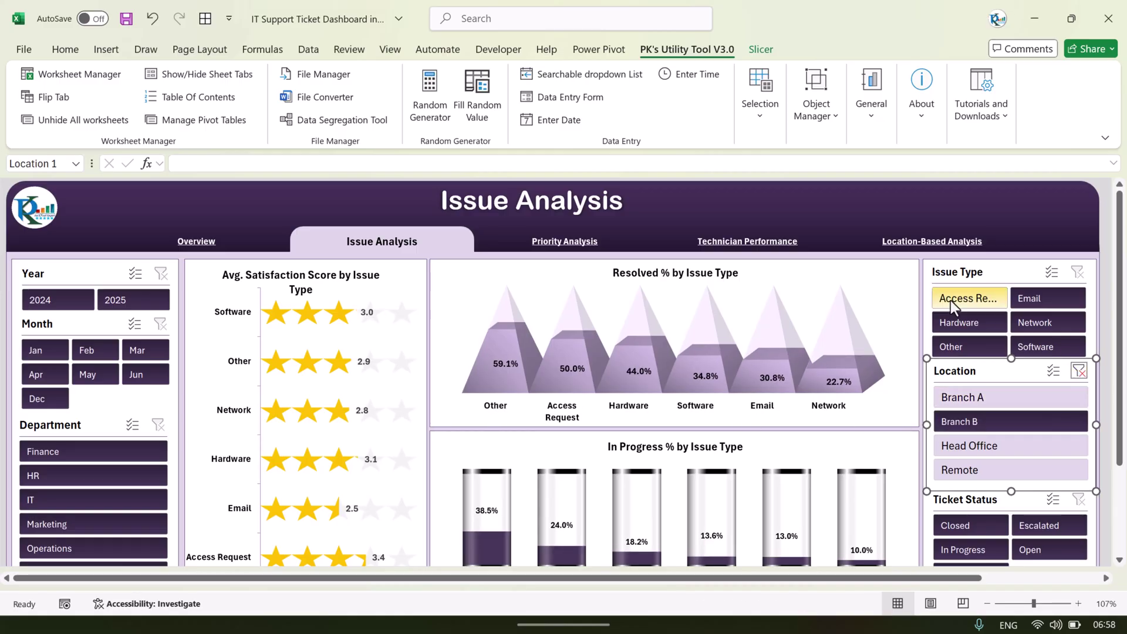
Filter the Issue Analysis charts to Closed tickets and clear the Ticket Status filter again.
scroll(985, 502, "down", 2)
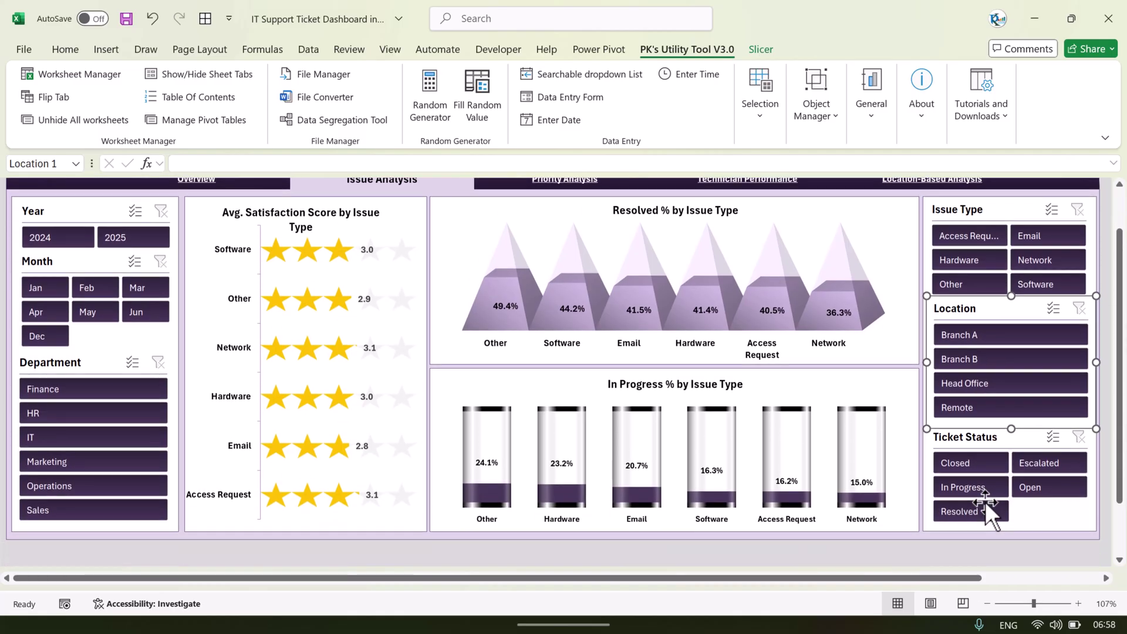
left_click(969, 466)
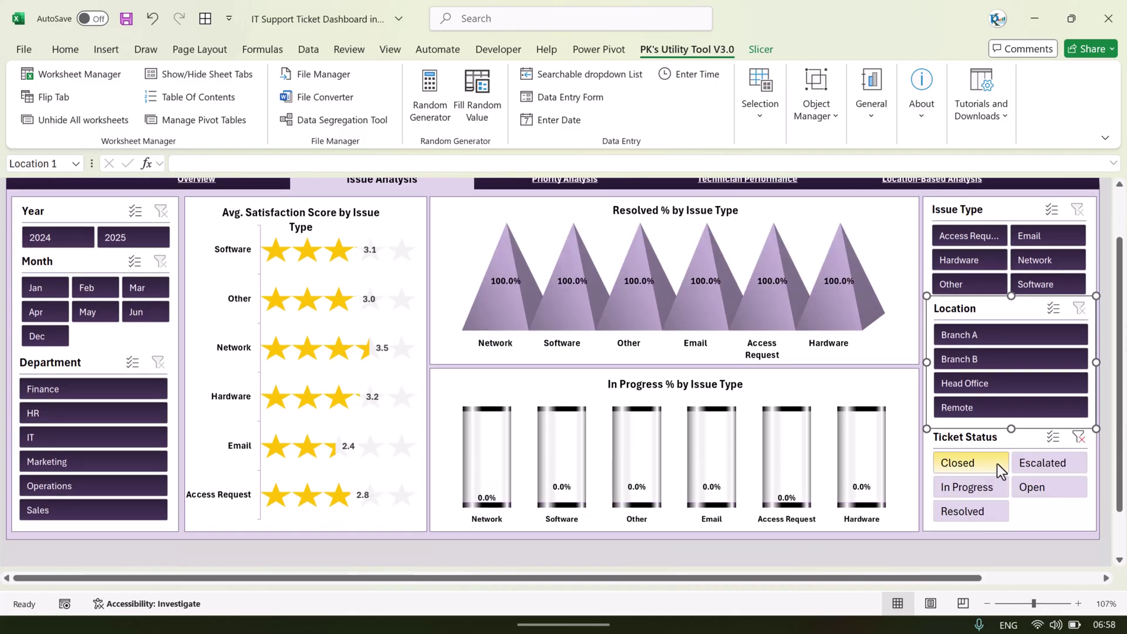
left_click(1079, 438)
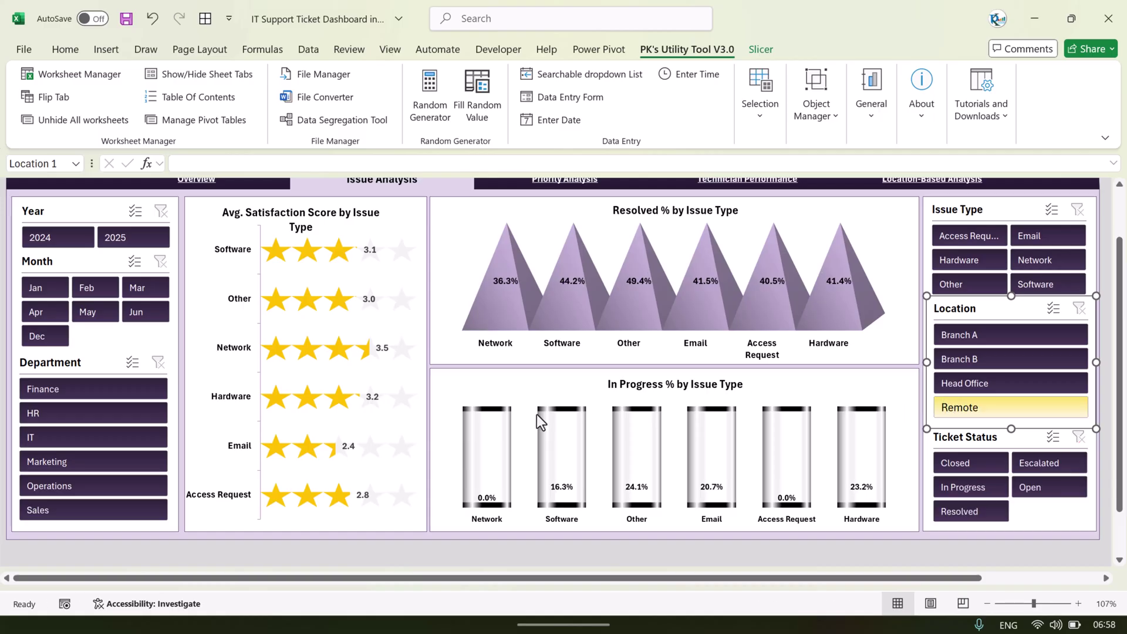
Filter the Issue Analysis charts by department, showing Finance, HR and IT in turn.
left_click(125, 389)
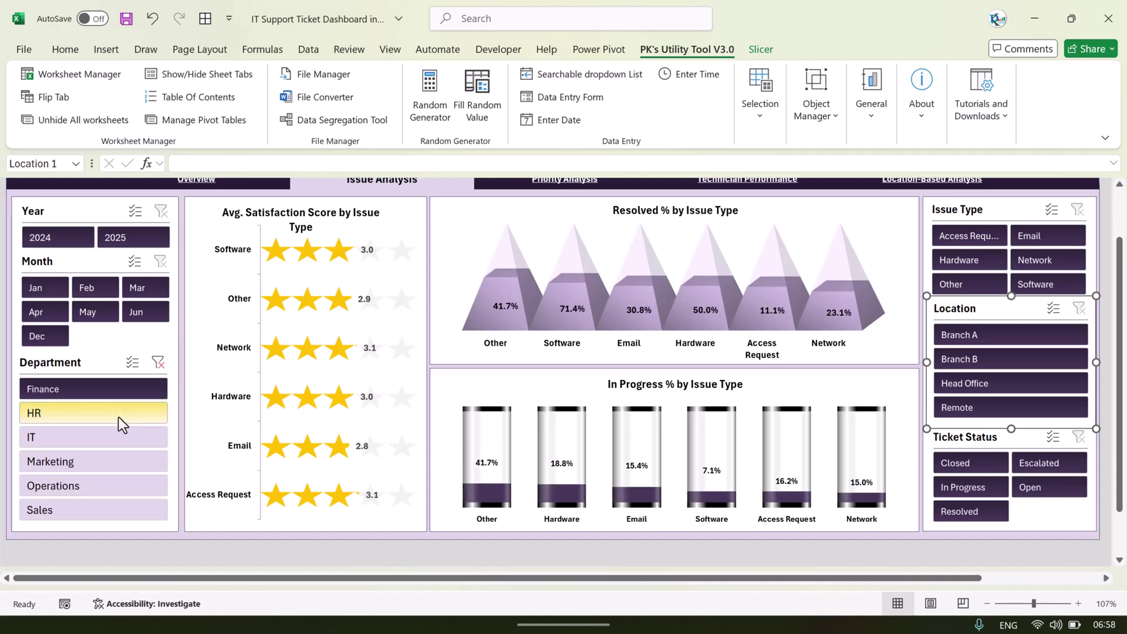
left_click(118, 417)
left_click(112, 445)
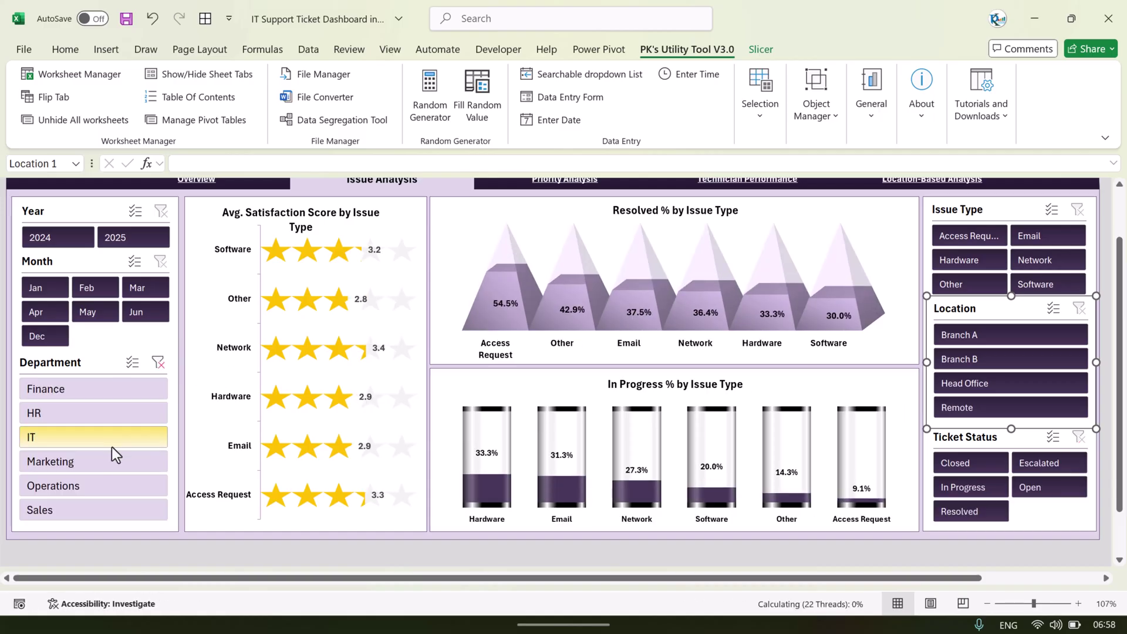
scroll(114, 407, "up", 2)
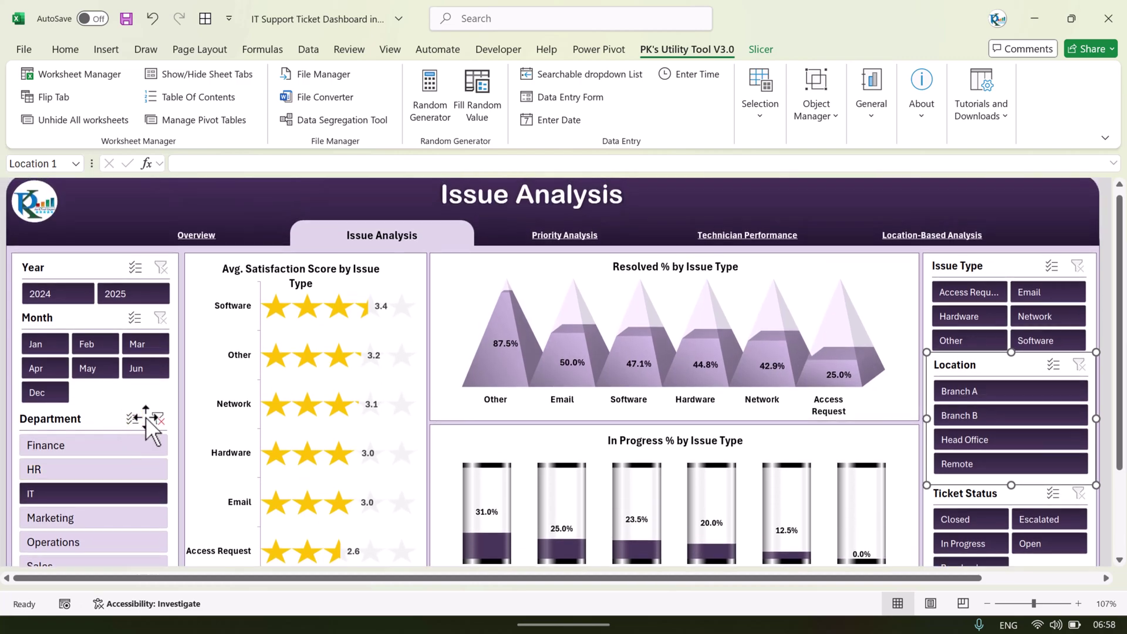
Filter the Issue Analysis charts by Jan, Feb and Mar in turn and clear the Month filter.
left_click(38, 348)
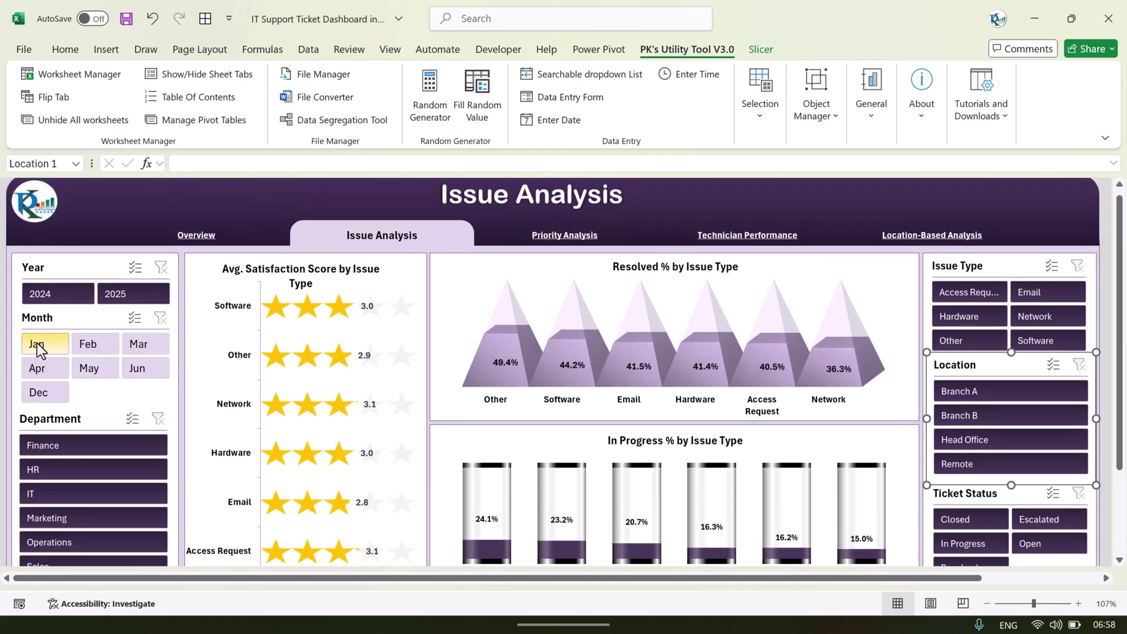
left_click(93, 345)
left_click(146, 347)
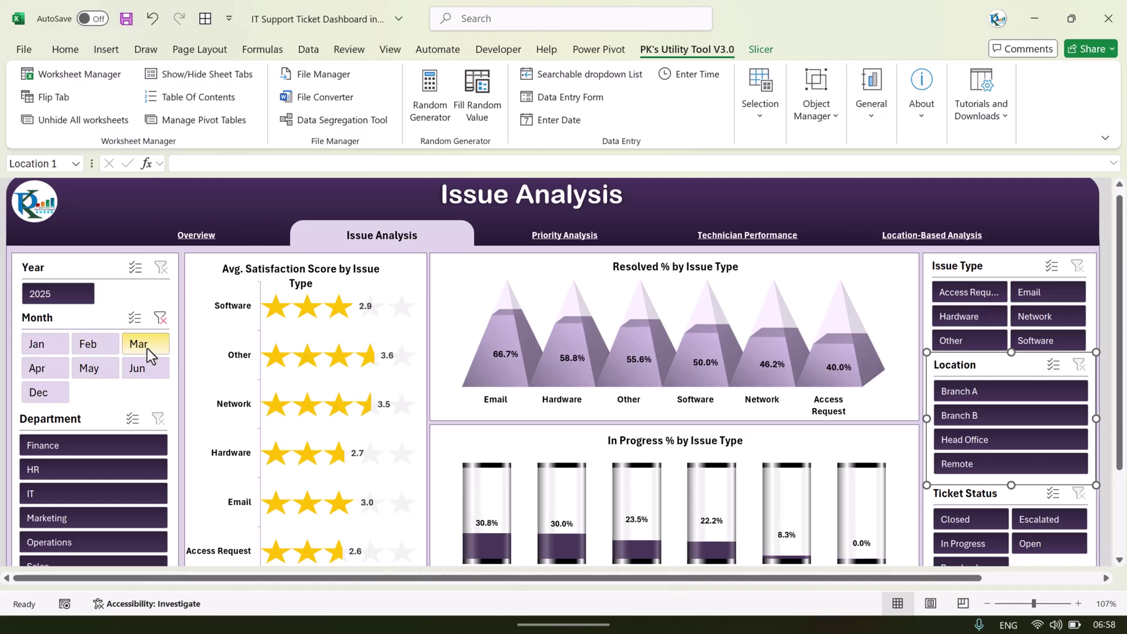
left_click(160, 319)
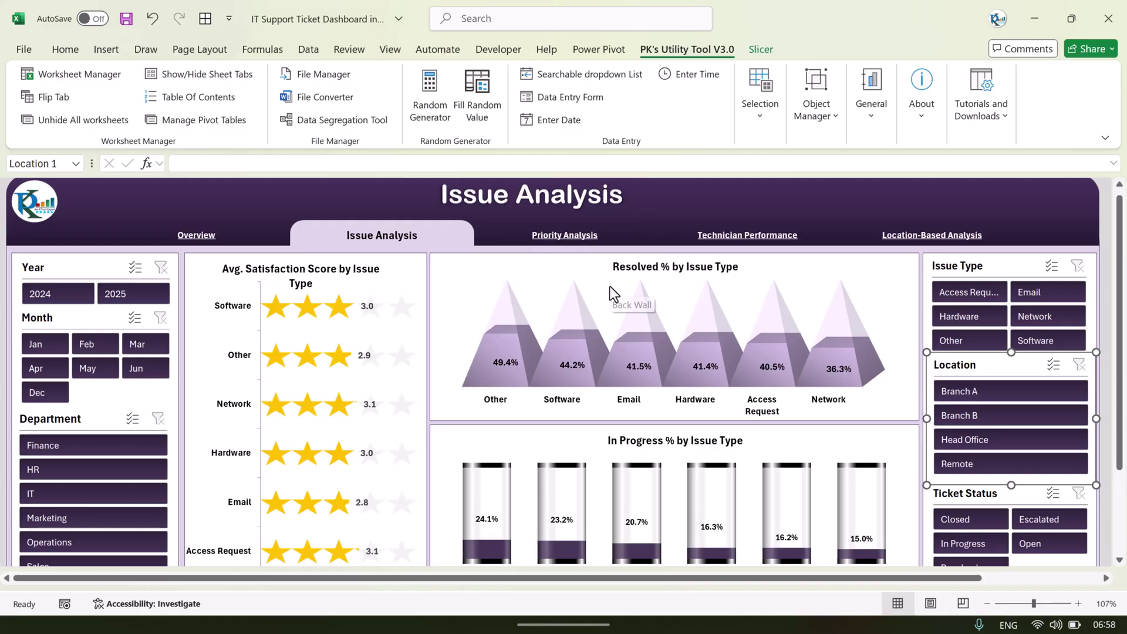
Open the Priority Analysis page and examine its satisfaction, ticket count, in-progress and open versus closed charts.
left_click(576, 236)
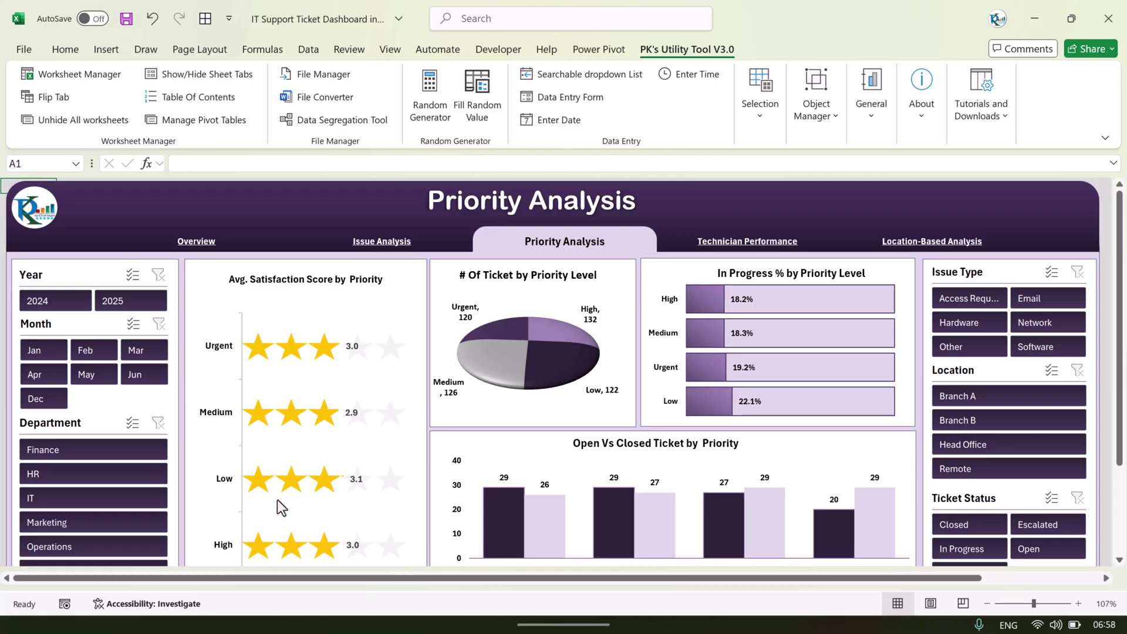
scroll(277, 500, "down", 2)
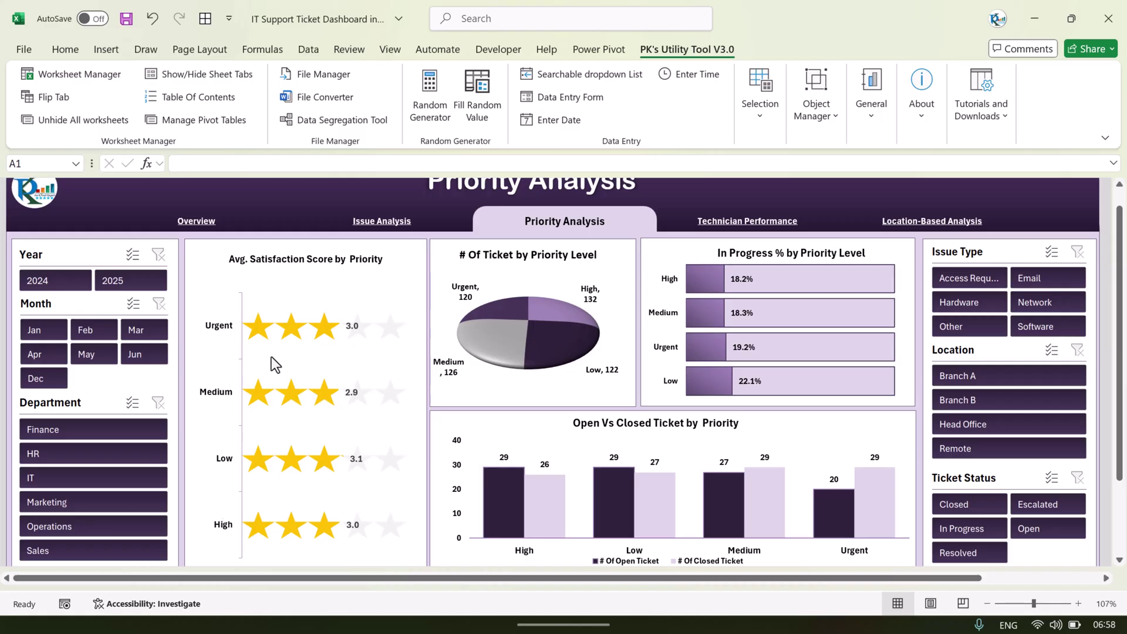
scroll(271, 357, "right", 3)
scroll(271, 357, "up", 1)
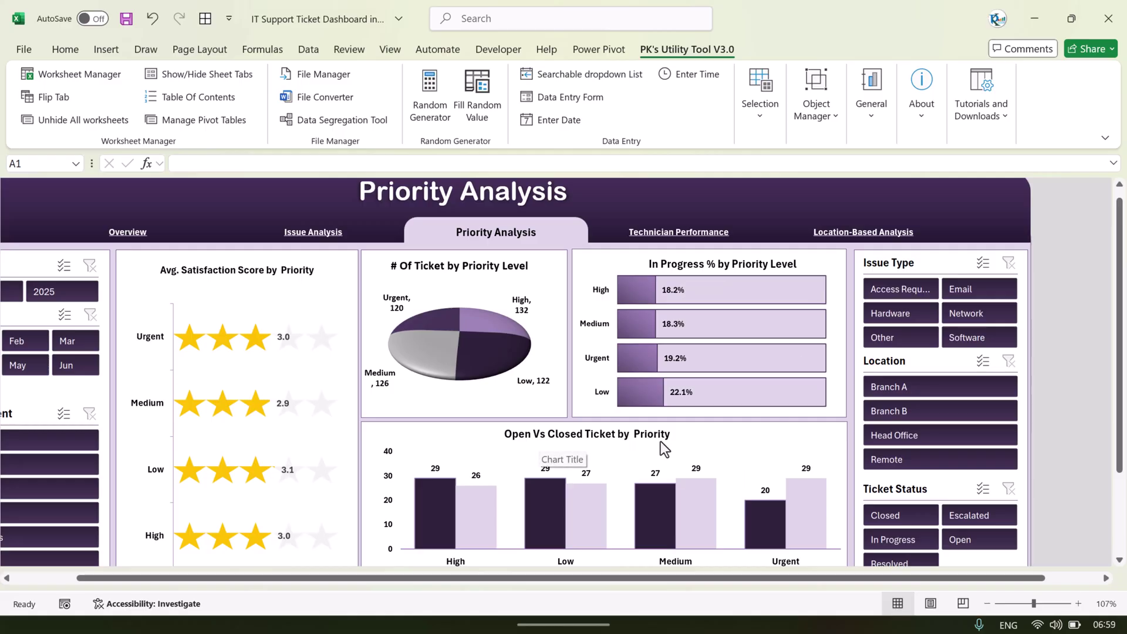
Filter the priority charts by the issue types Other, Hardware, Network and Software in turn and clear the Issue Type filter.
left_click(900, 335)
left_click(907, 313)
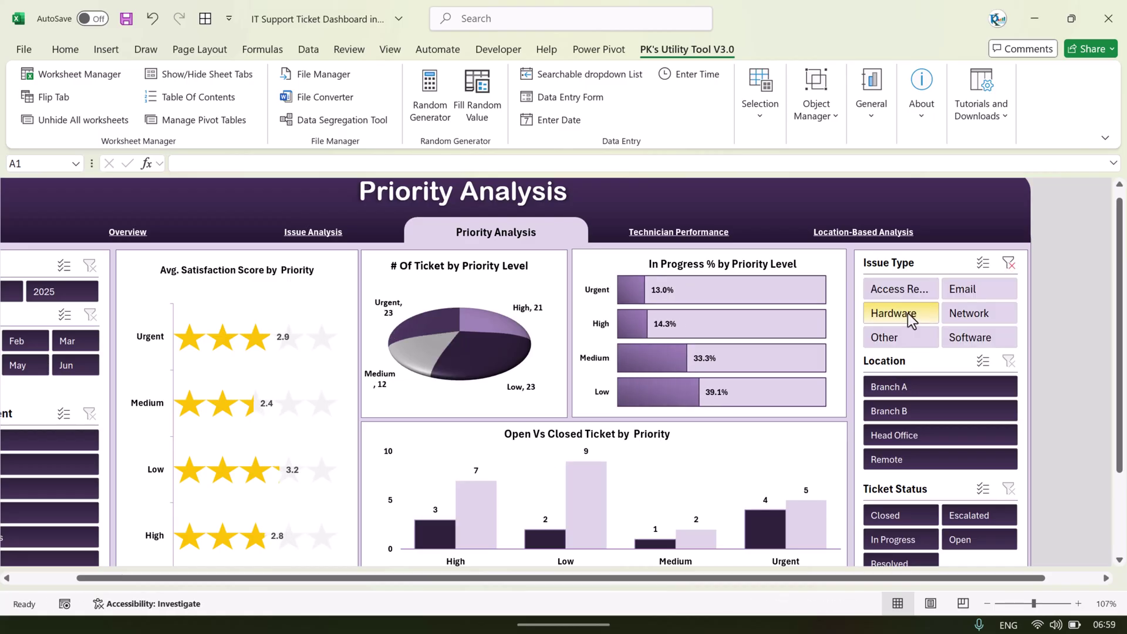
left_click(969, 315)
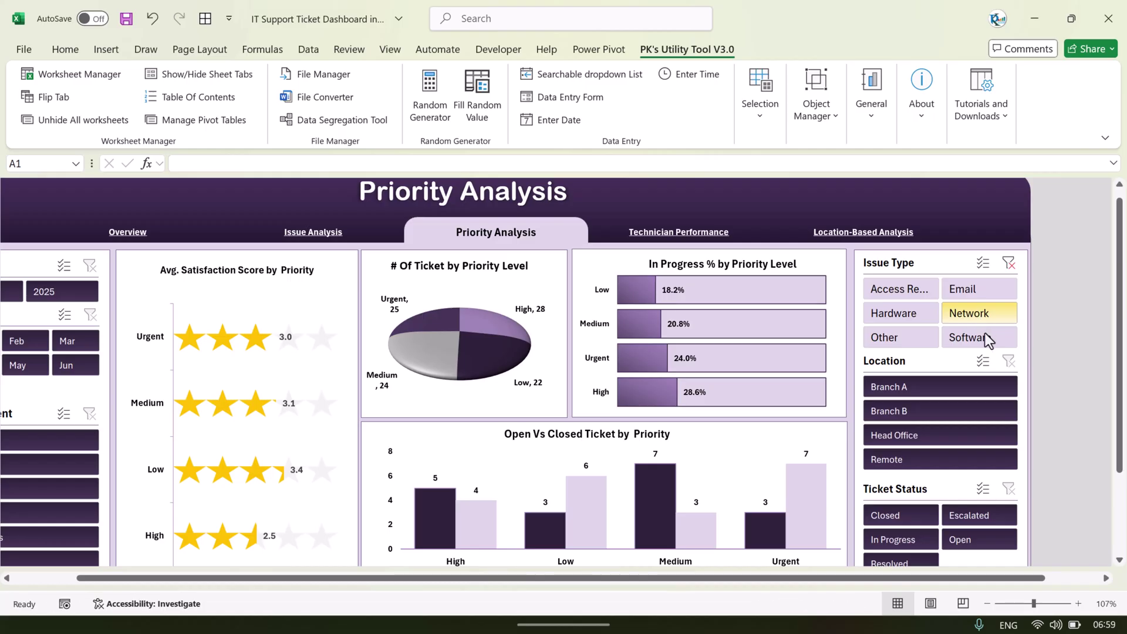
left_click(985, 339)
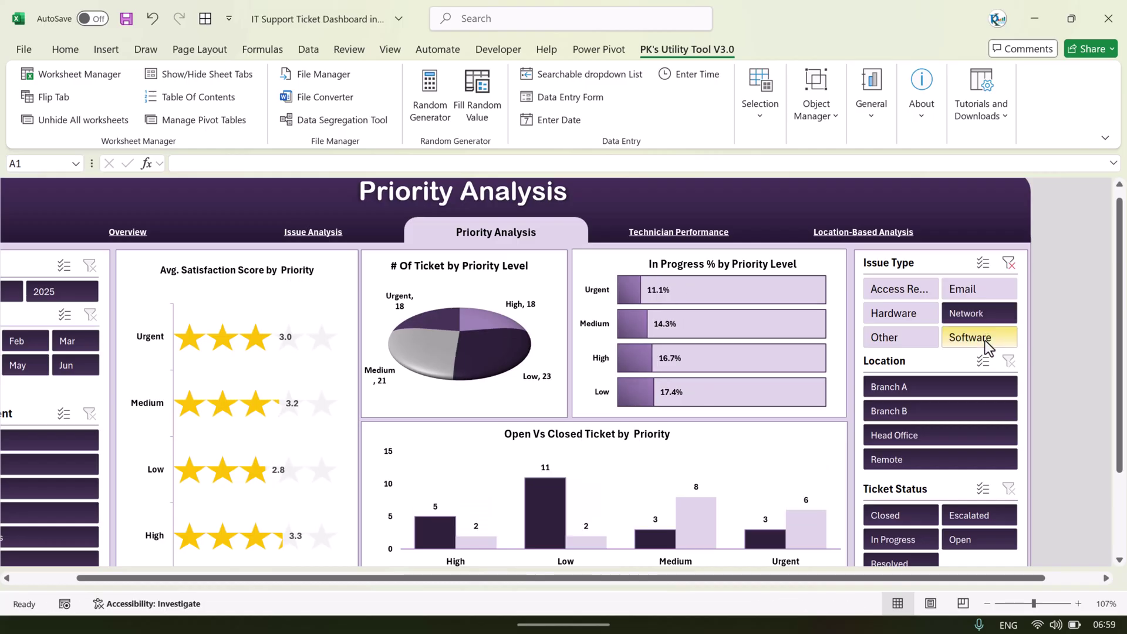
left_click(1009, 264)
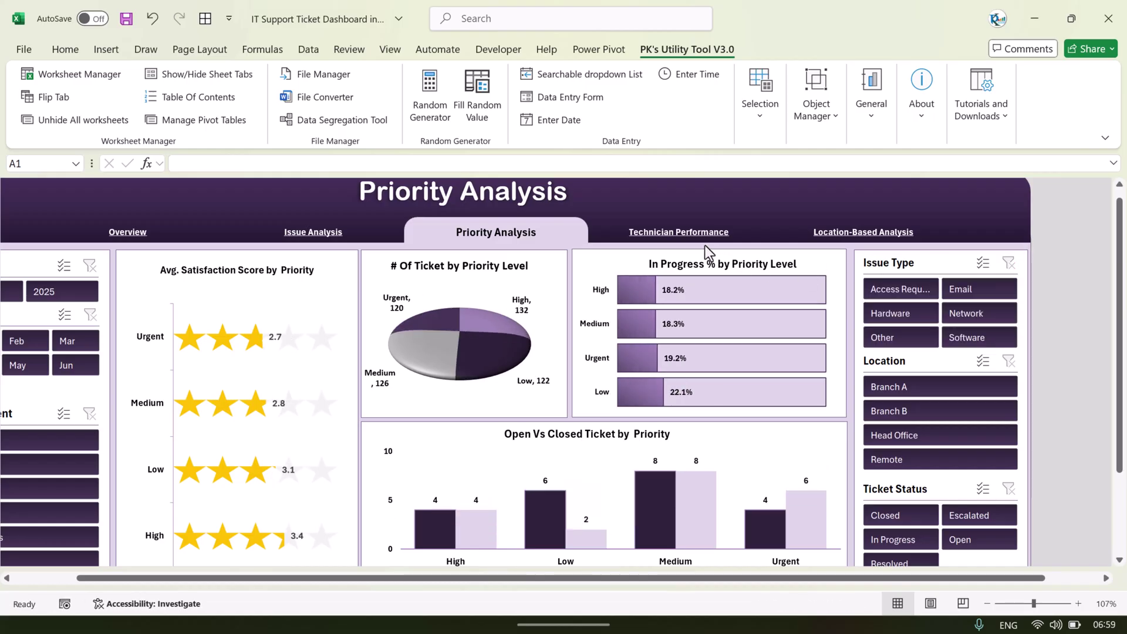
Open the Technician Performance page and filter its charts by Jan, Feb and Mar in turn.
left_click(660, 233)
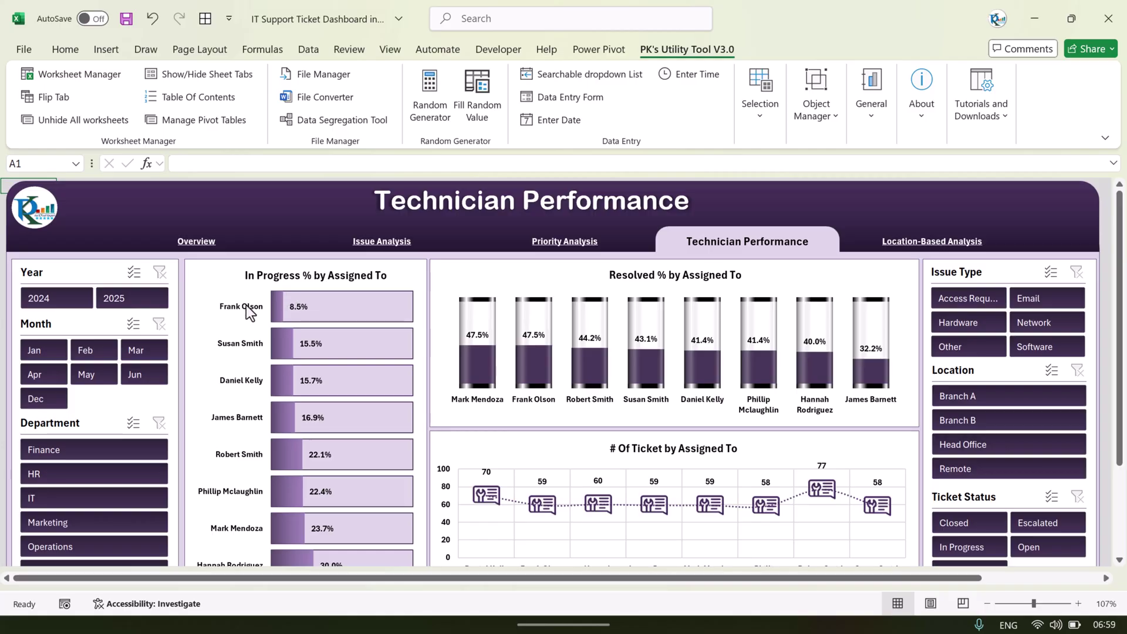
scroll(243, 317, "down", 1)
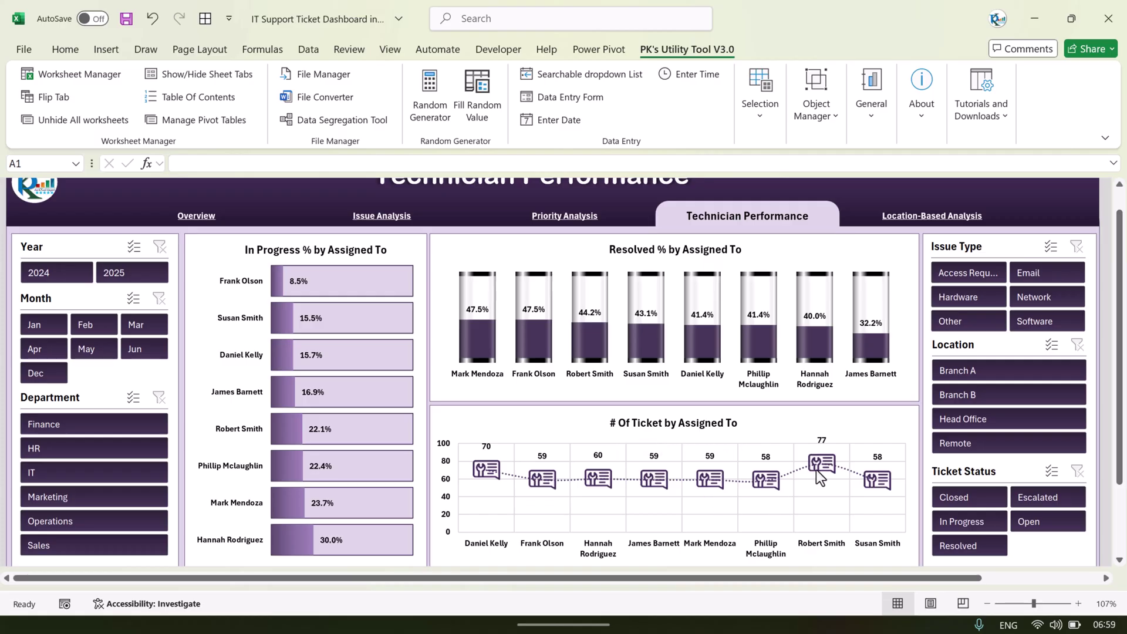
left_click(40, 322)
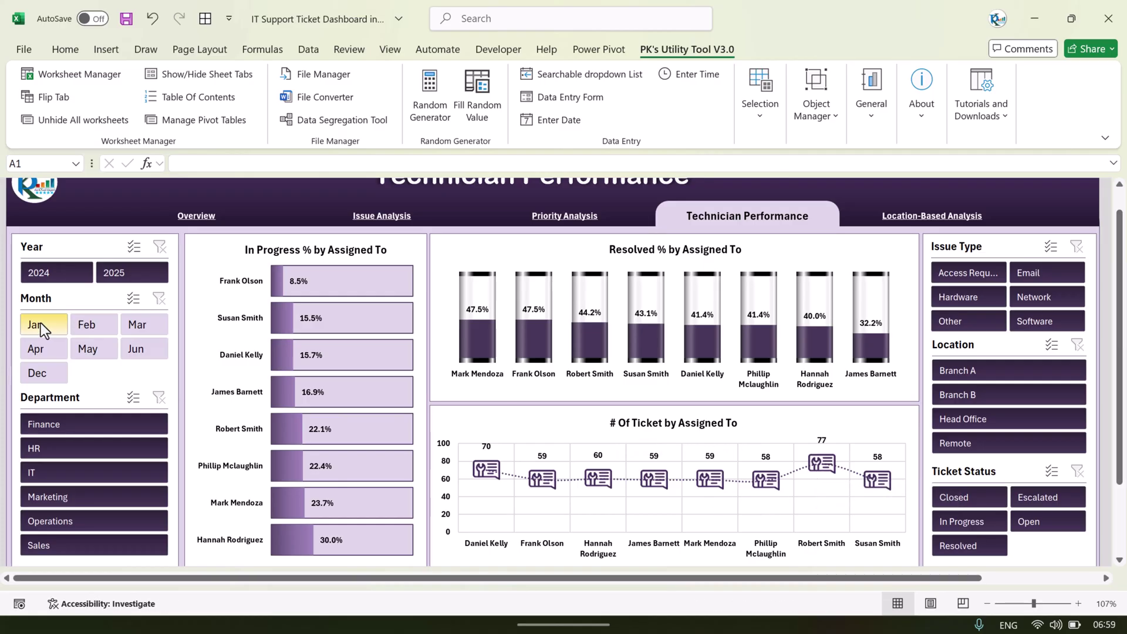
left_click(98, 325)
left_click(145, 324)
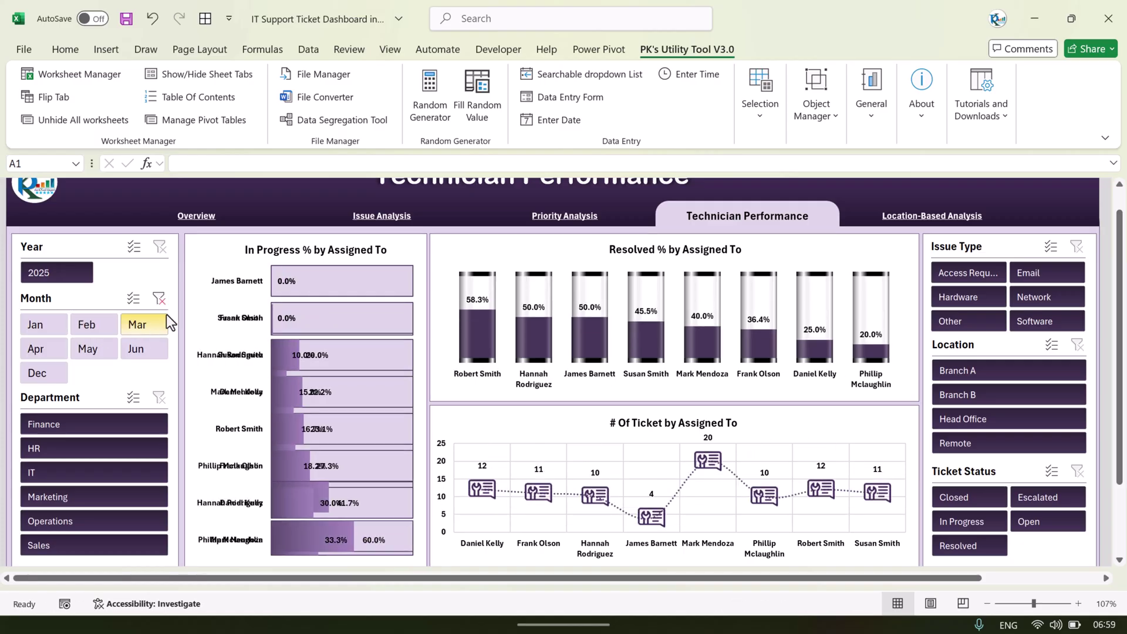
Filter the technician charts by the Finance and HR departments in turn and clear the Department and Month filters.
left_click(112, 431)
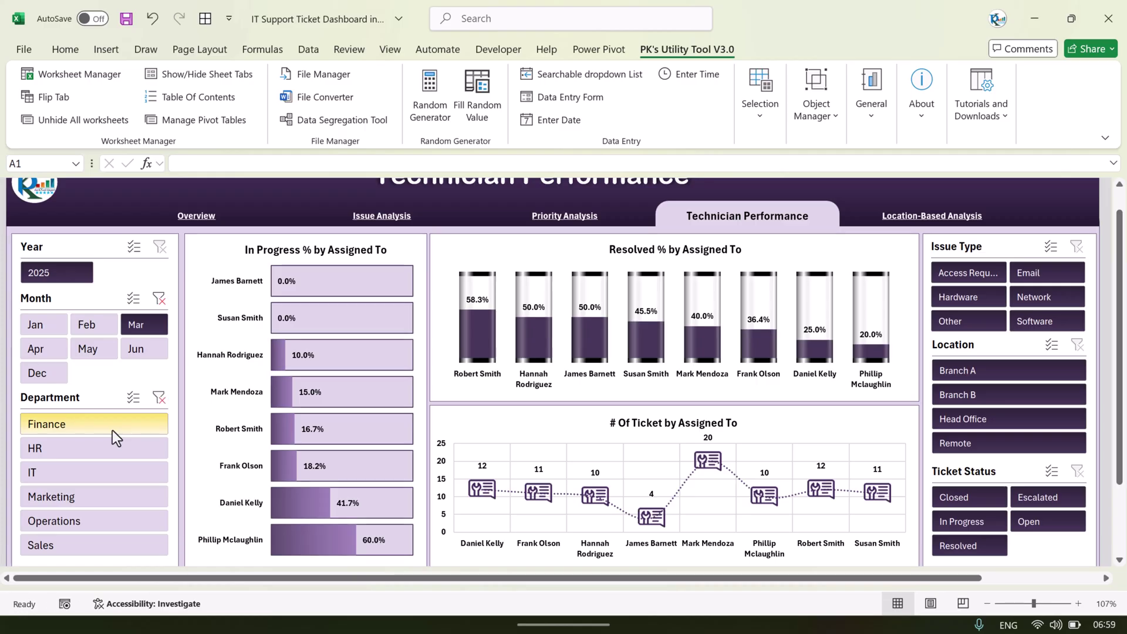
left_click(110, 451)
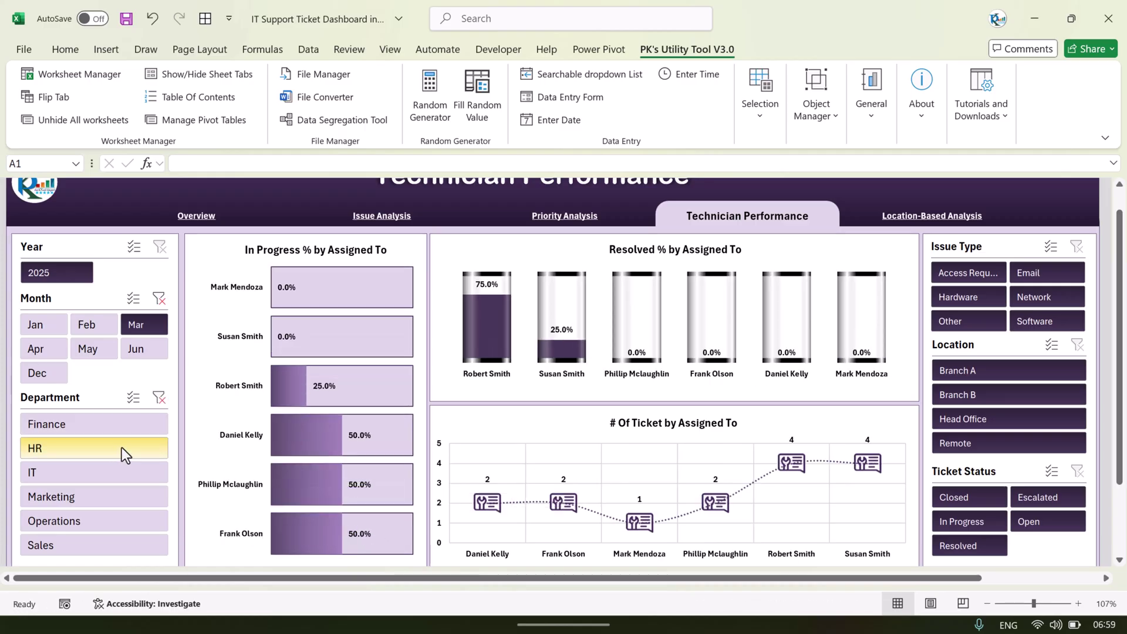
left_click(156, 399)
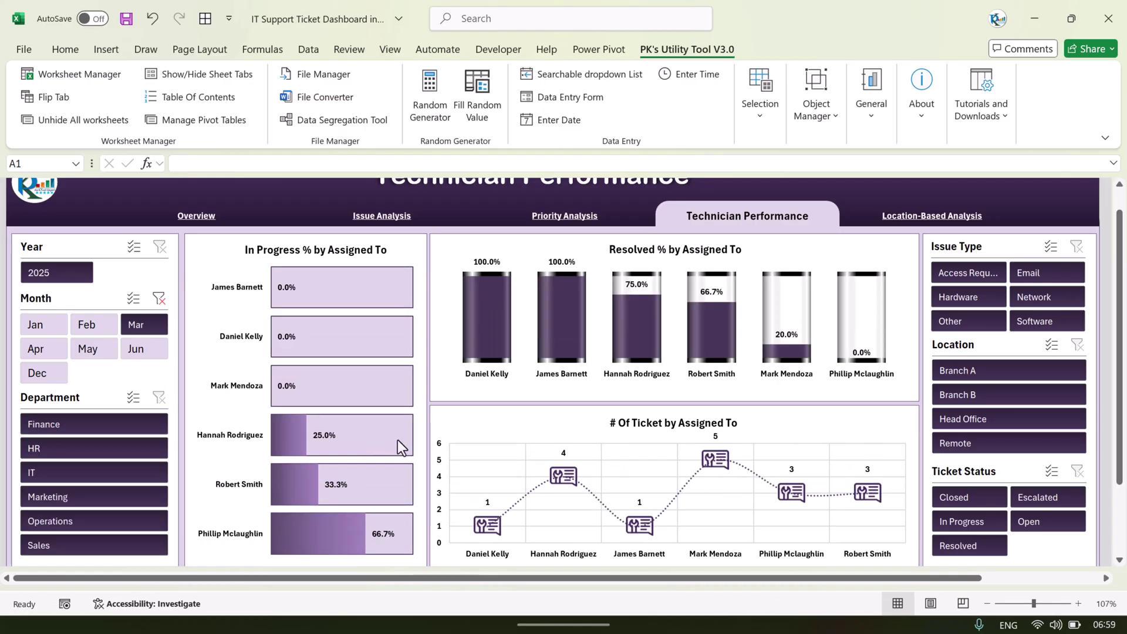
left_click(166, 300)
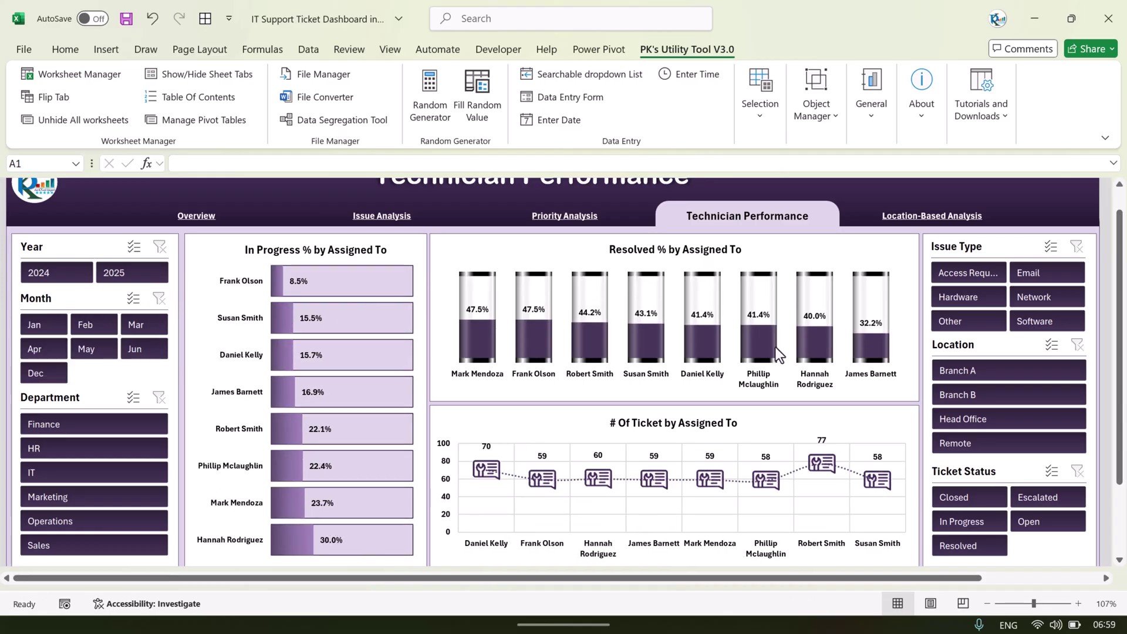
Open the Location-Based Analysis page of the dashboard.
left_click(924, 217)
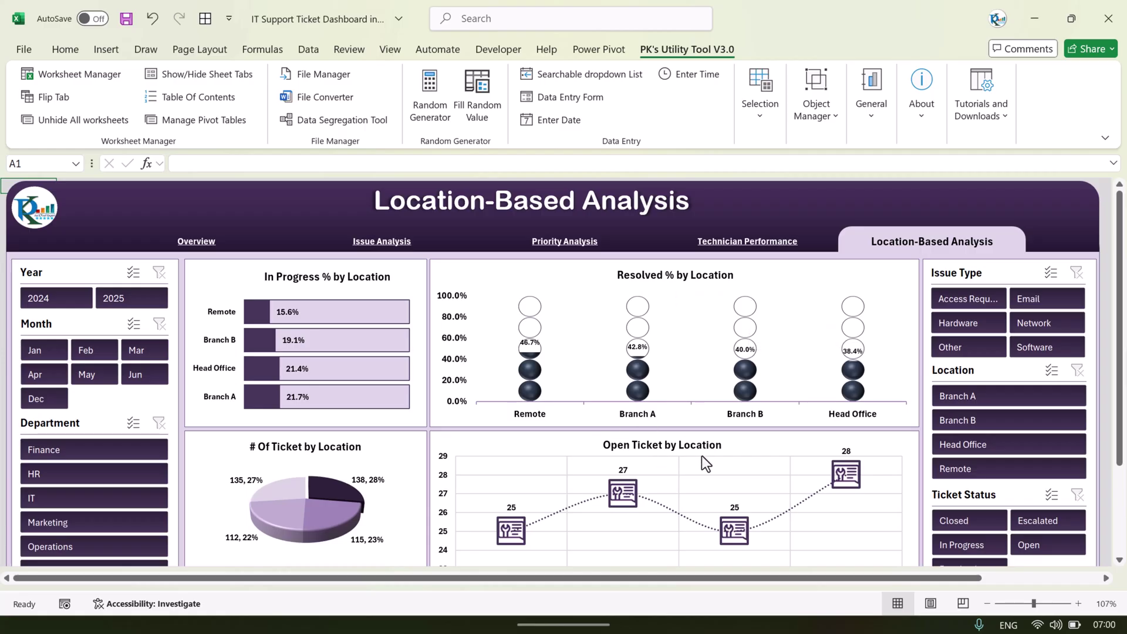
Filter the location charts by Branch A and clear the Location filter.
scroll(702, 455, "down", 2)
scroll(702, 456, "up", 2)
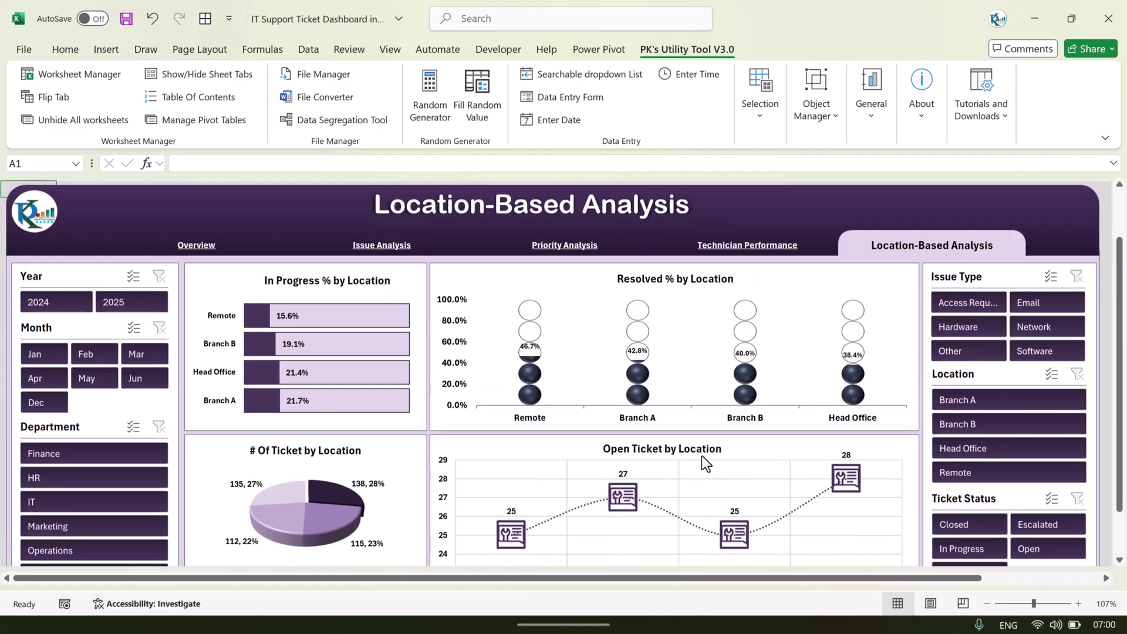
left_click(995, 400)
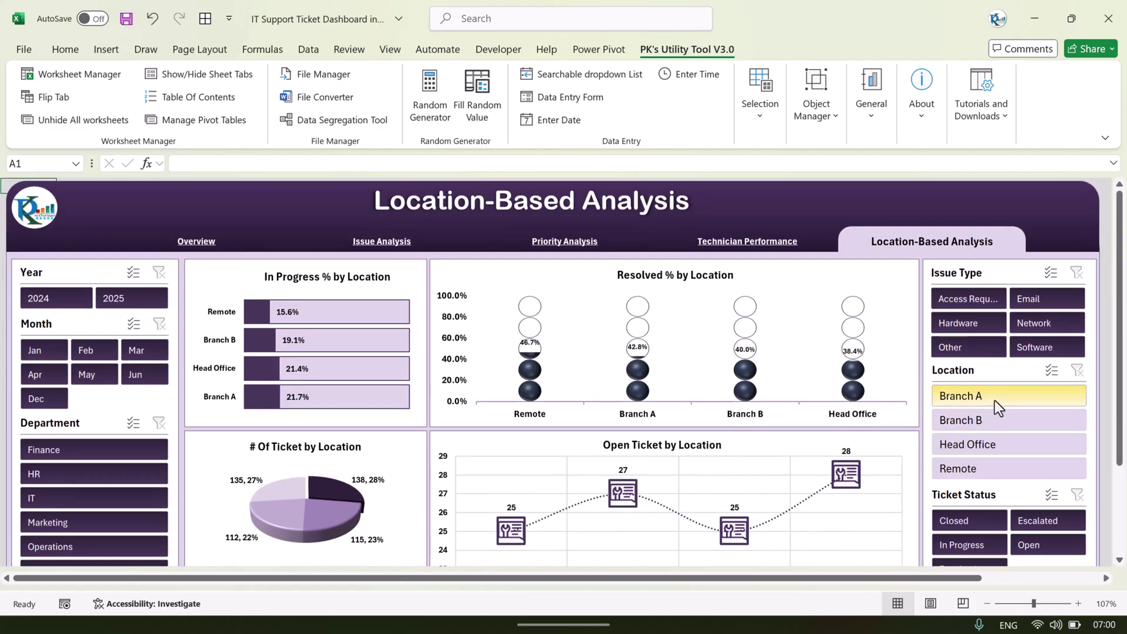
left_click(1078, 371)
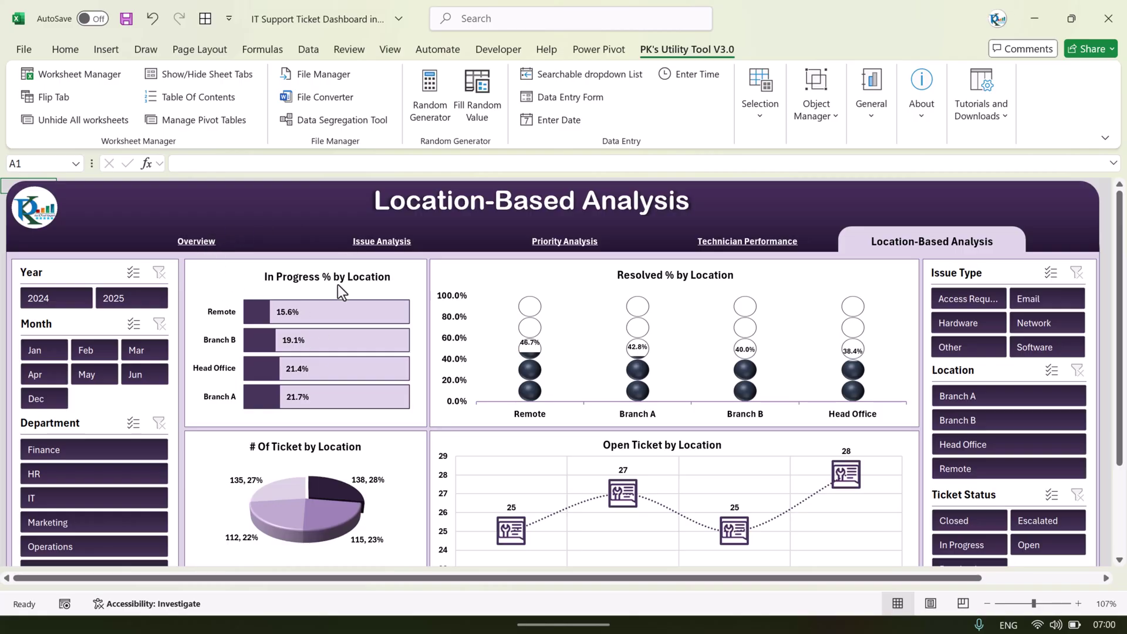
Turn on Show sheet tabs in the workbook's advanced display options.
left_click(24, 50)
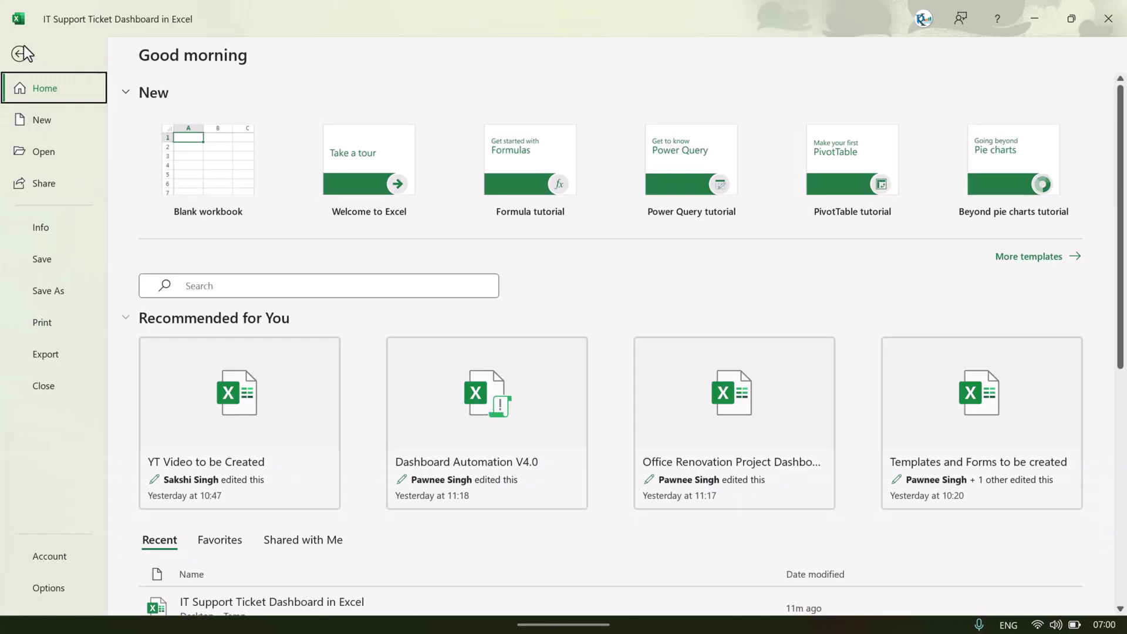
left_click(51, 590)
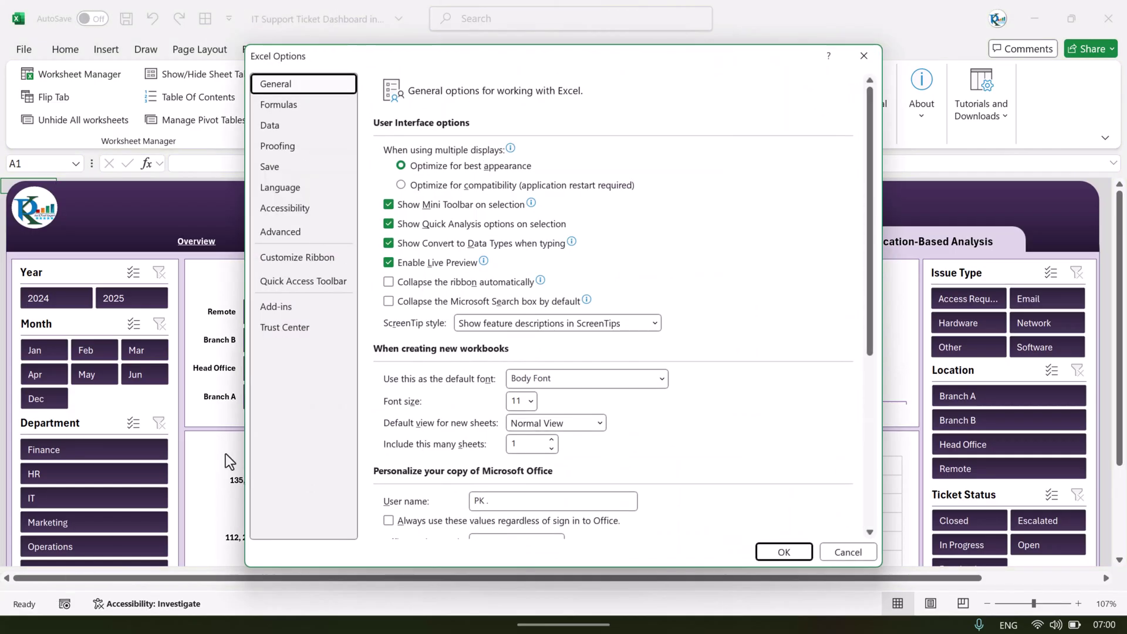
left_click(301, 235)
left_click_drag(869, 140, 849, 332)
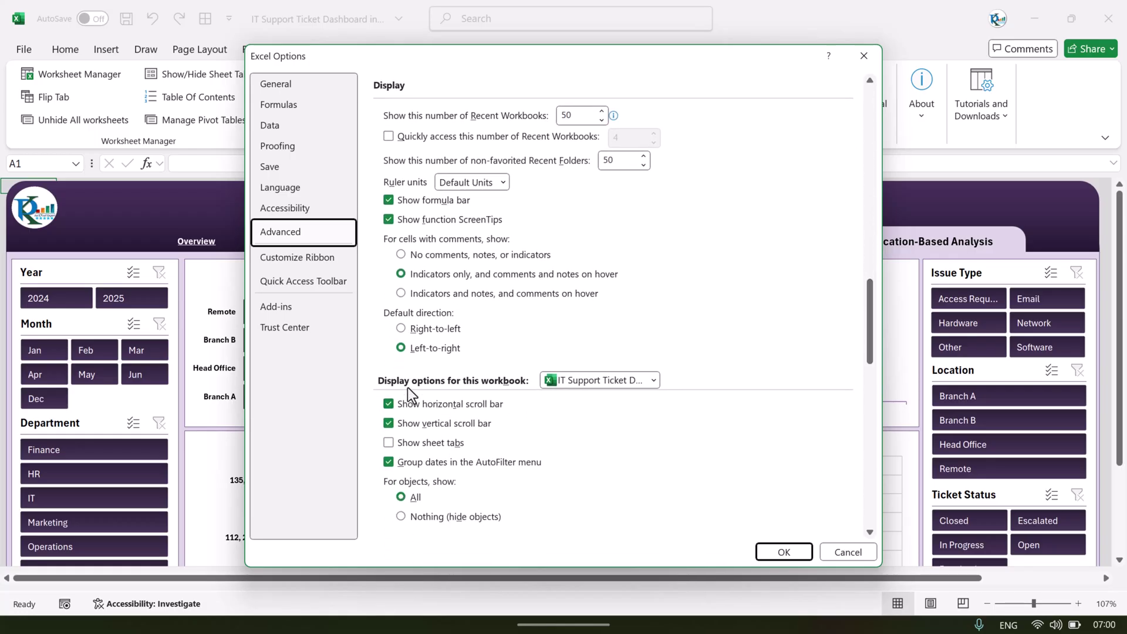
left_click(422, 444)
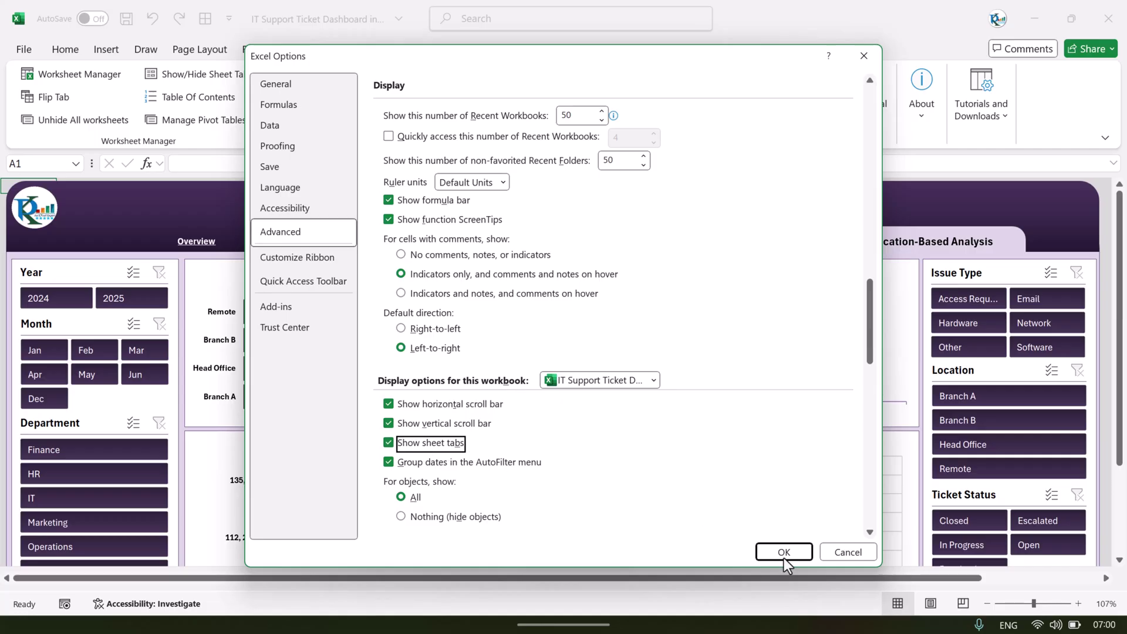
left_click(783, 552)
View the Overview, Issue Analysis, Priority Analysis, Technician Performance and Location-Based Analysis sheets in turn.
left_click(127, 581)
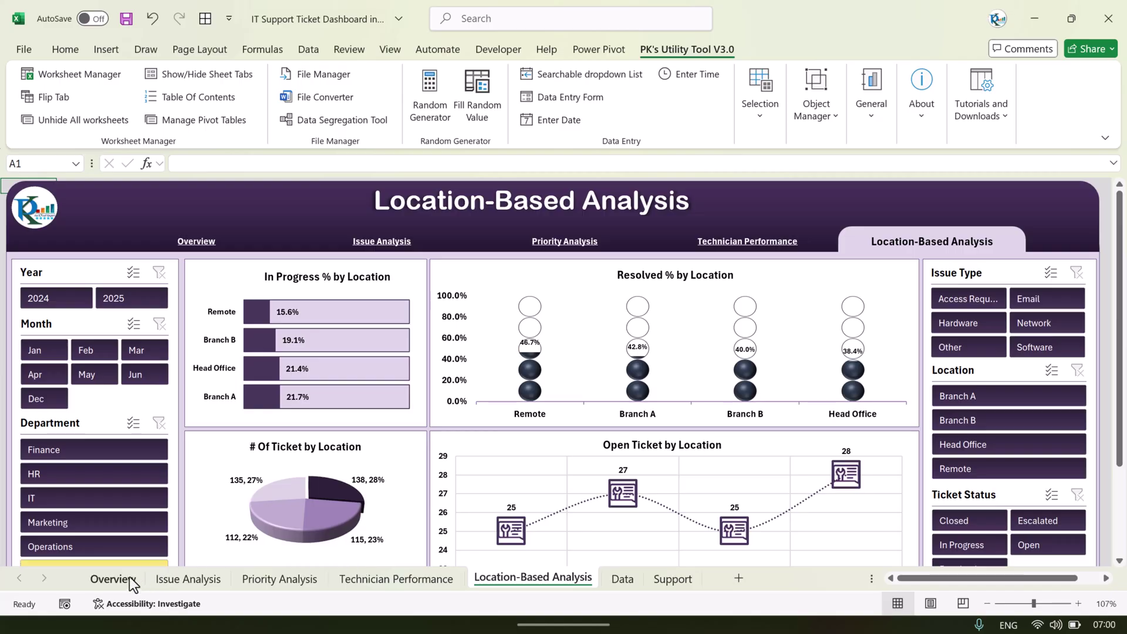
left_click(192, 584)
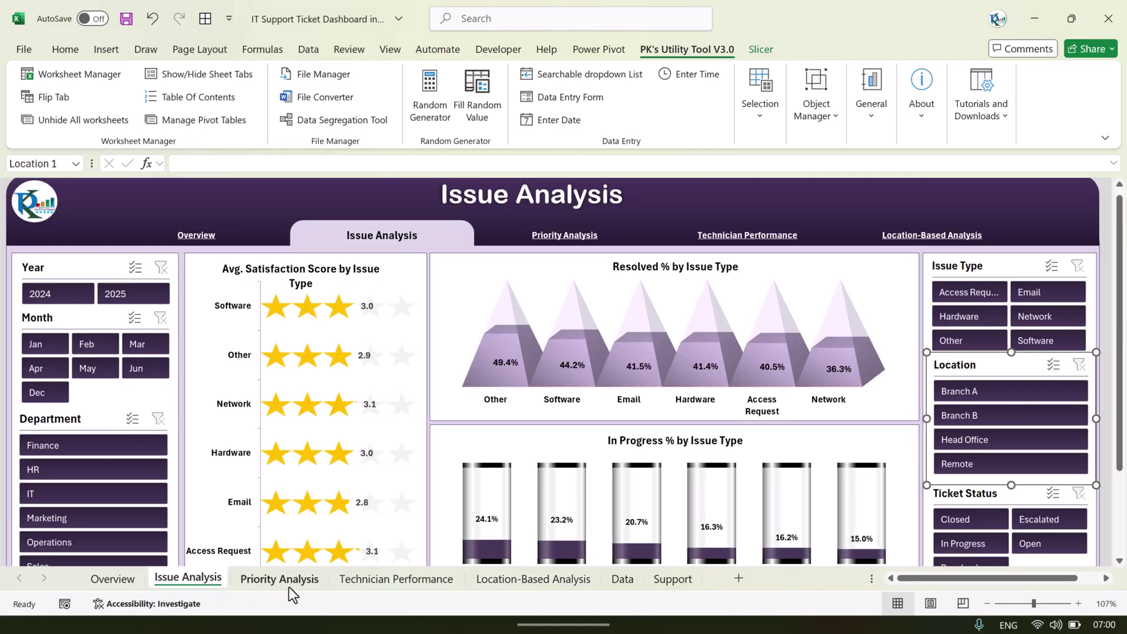
left_click(291, 586)
left_click(387, 585)
left_click(529, 583)
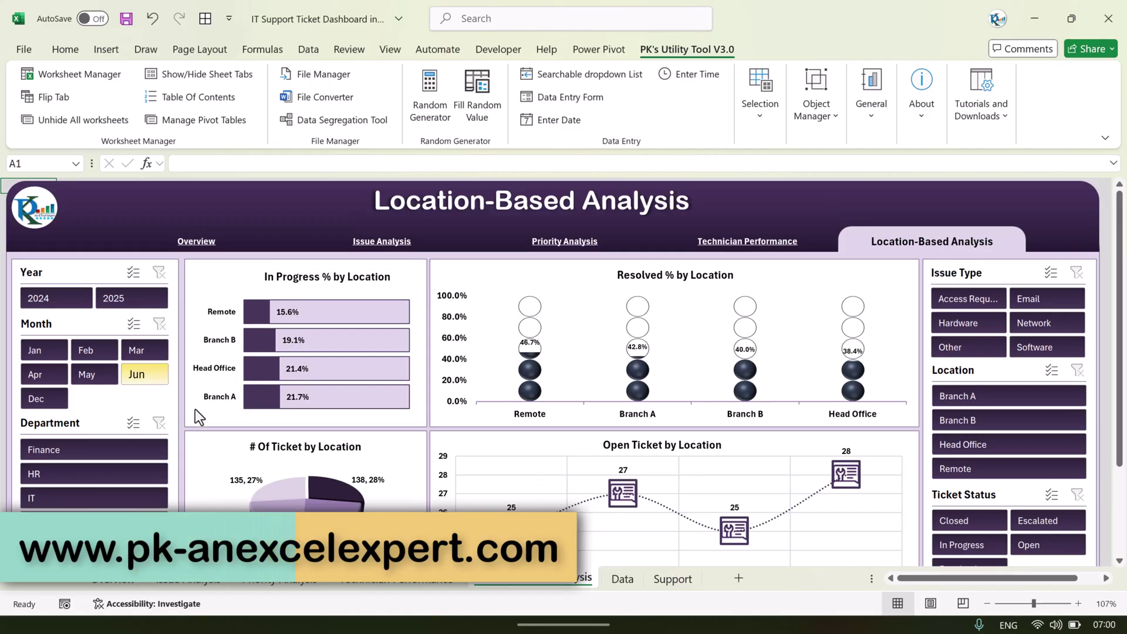
Open the Data sheet and examine the ticket fields from Ticket ID across to Ticket Open Date.
left_click(622, 578)
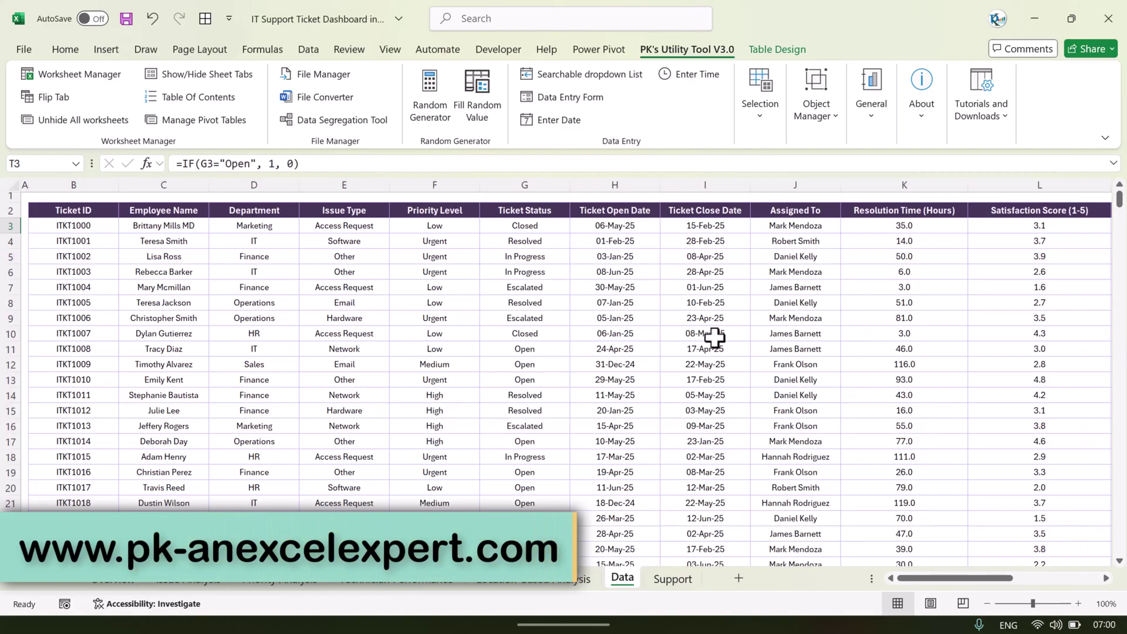
left_click(78, 223)
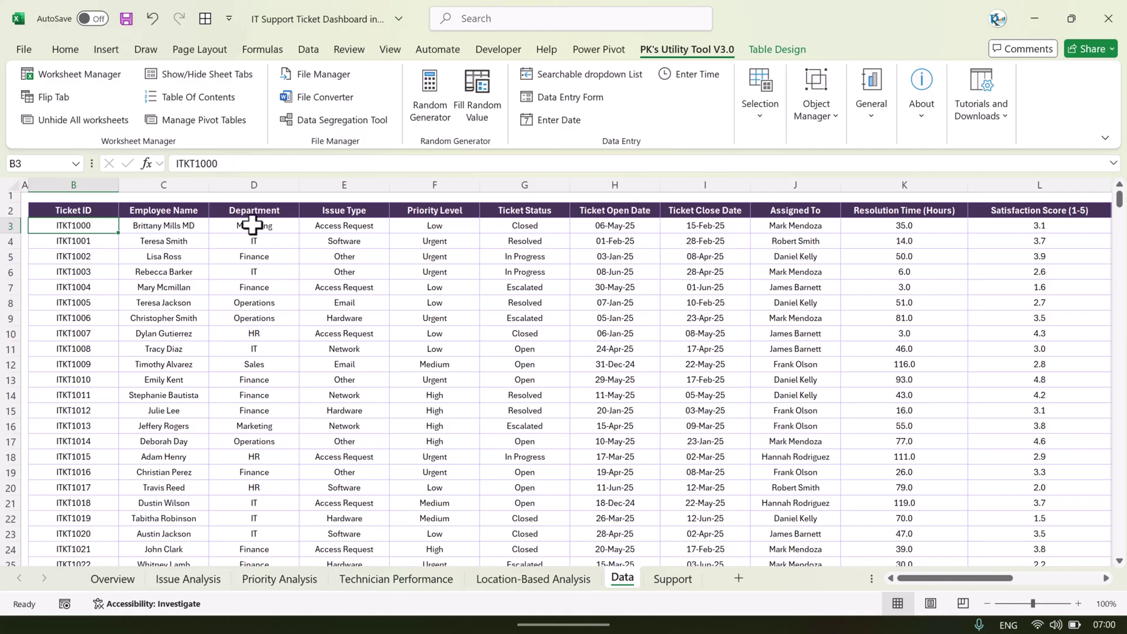
key("Up")
key("Right")
key("Down")
key("Up")
key("Right")
key("Down")
key("Up")
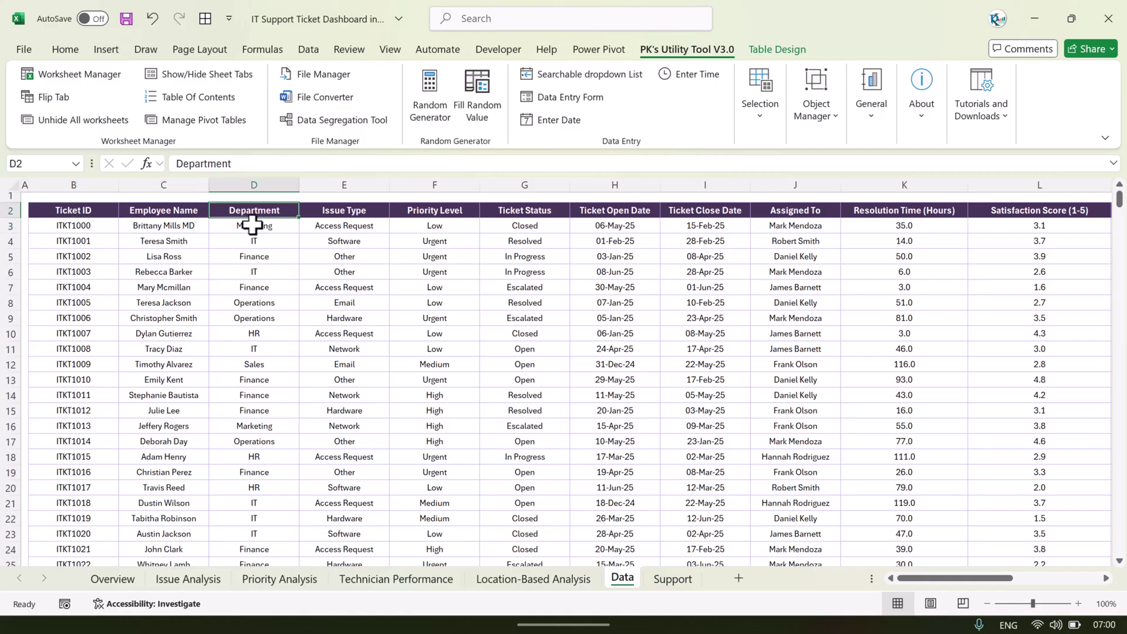
key("Right")
key("Down")
key("Up")
key("Right")
key("Right")
key("Down")
key("Up")
key("Right")
key("Down")
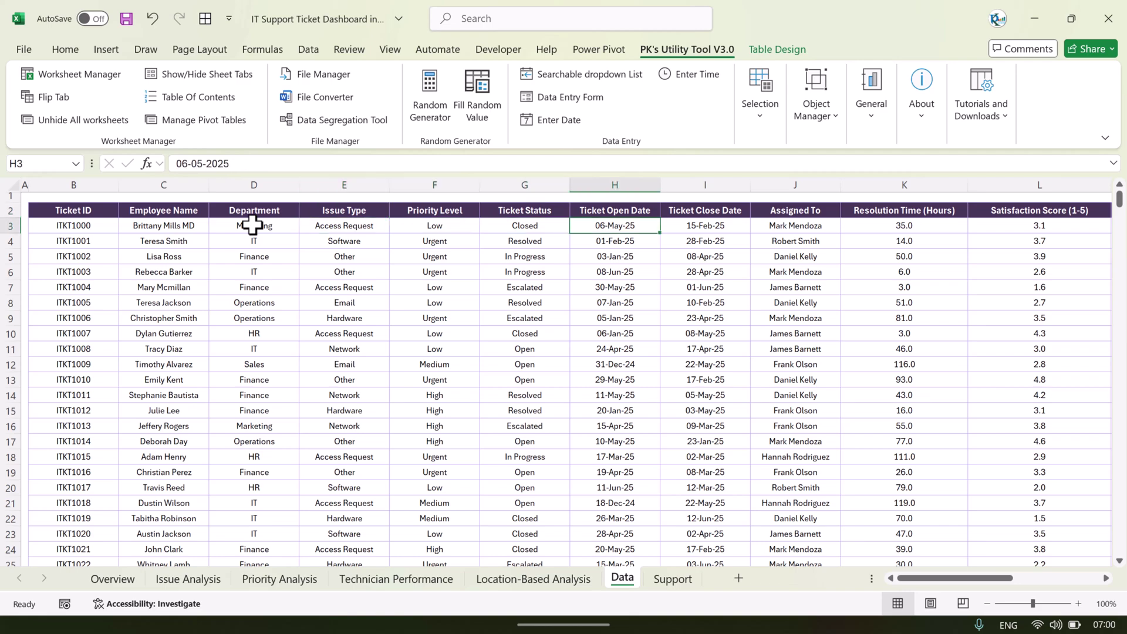
Examine the ticket fields from Ticket Close Date across to Location, including Assigned To, Resolution Time and Satisfaction Score.
key("Up")
key("Right")
key("Down")
key("Up")
key("Right")
key("Down")
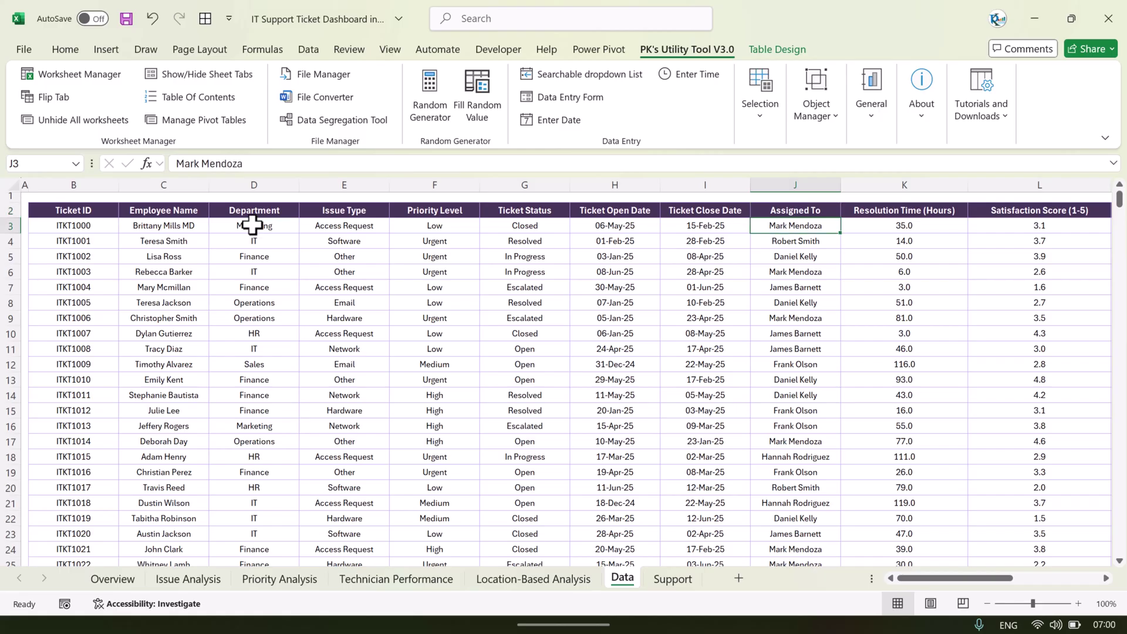
key("Up")
key("Right")
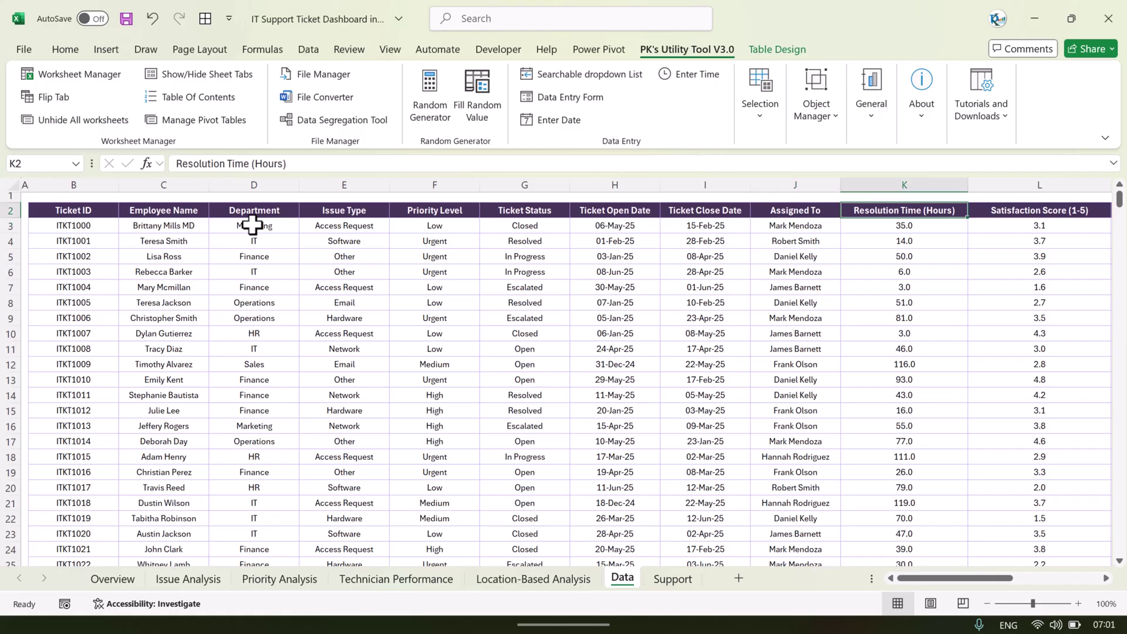
key("Right")
key("Right")
key("Right")
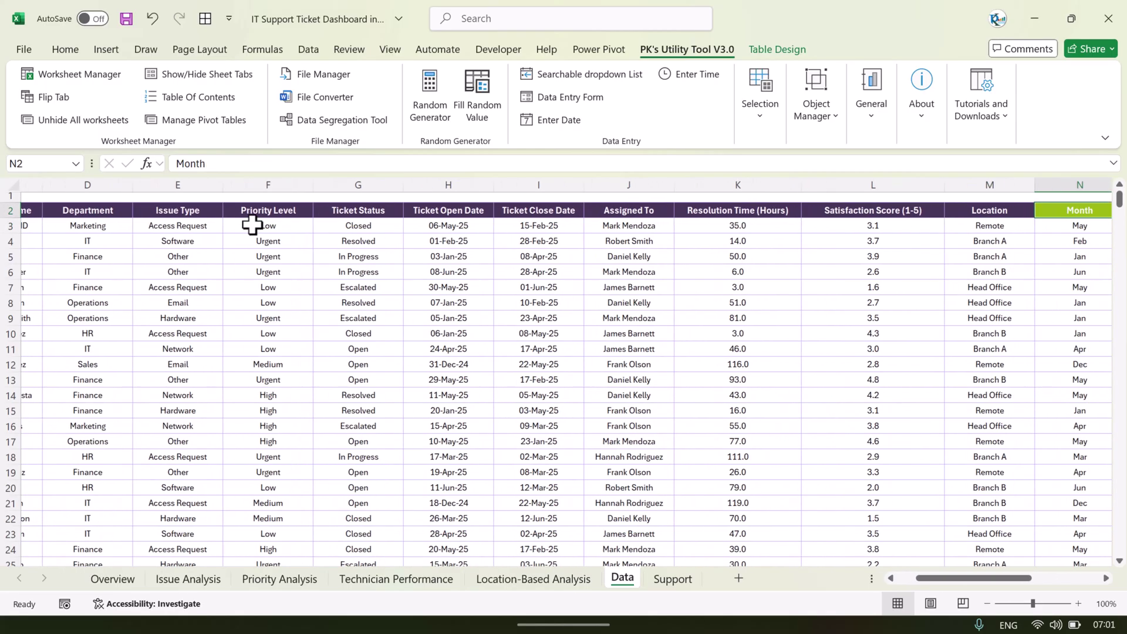
key("Right")
key("Left")
key("Left")
key("Left")
key("Down")
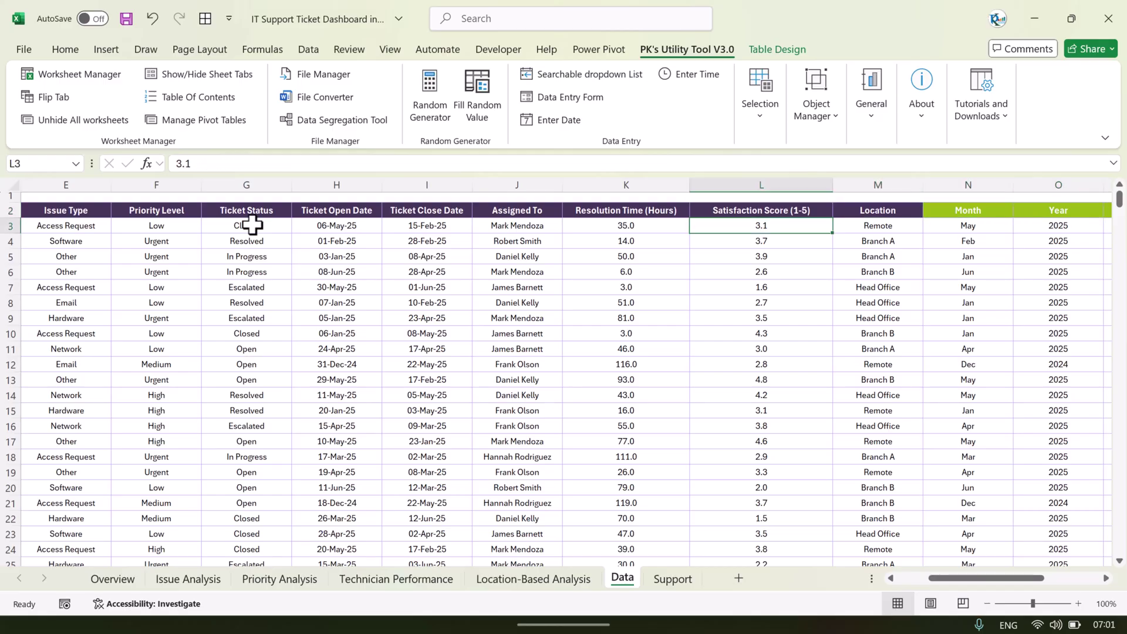
key("Up")
key("Right")
key("Down")
key("Up")
Review the green-headed calculated columns from Month across to Open Ticket and return to the Month header.
key("Right")
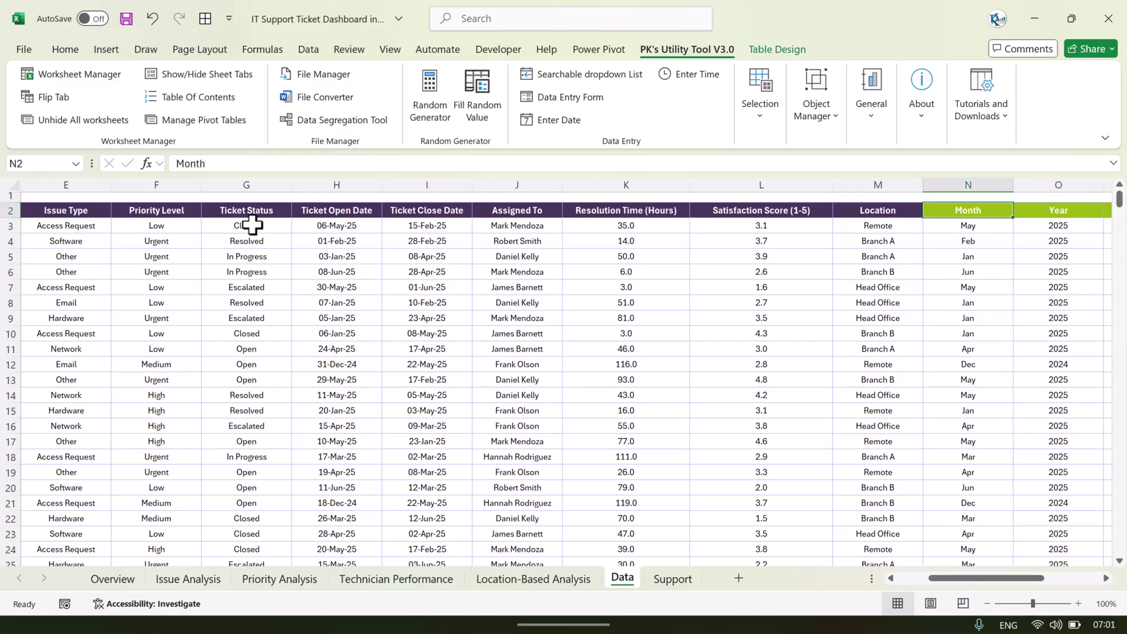
key("Right")
key("Right")
key("Right")
key("Right")
key("Right")
key("Right")
key("Right")
key("Left")
key("Left")
key("Left")
key("Left")
key("Left")
key("Left")
key("Left")
key("Left")
key("Right")
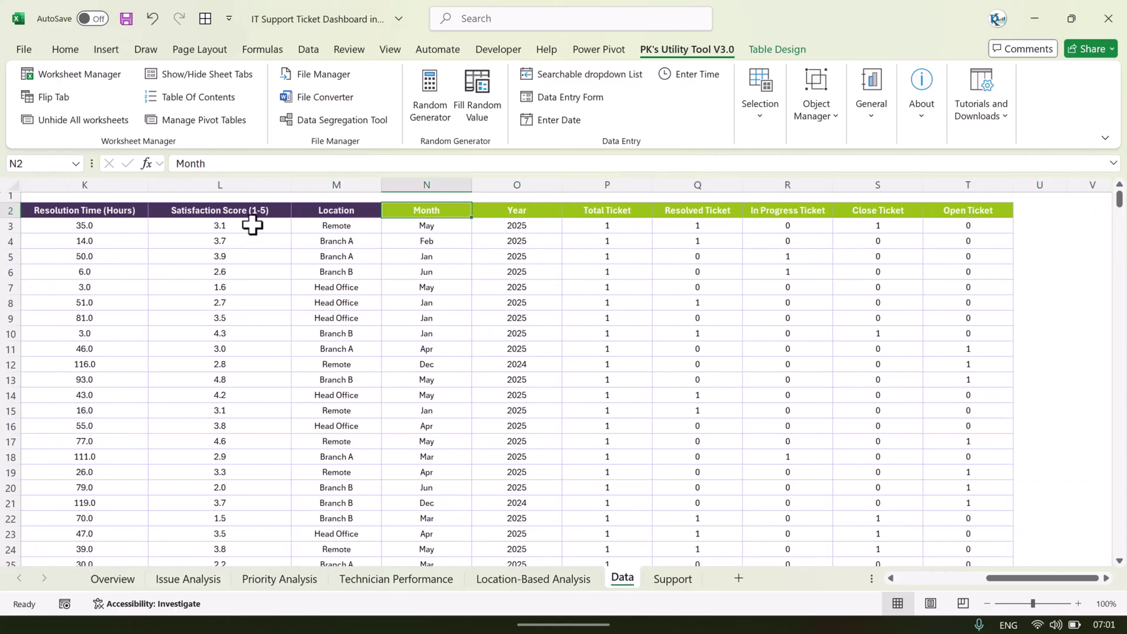
Inspect the row 3 formulas of the calculated columns one by one, from Month and Year through to Open Ticket.
key("Down")
key("Up")
key("Down")
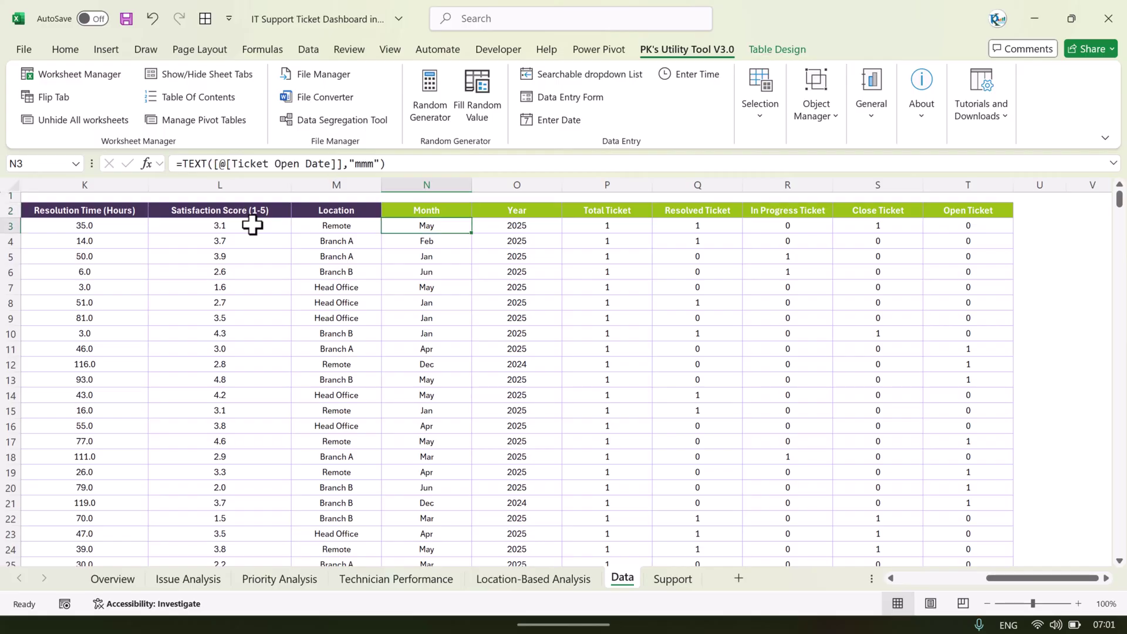
left_click(222, 163)
key("Escape")
left_click(517, 226)
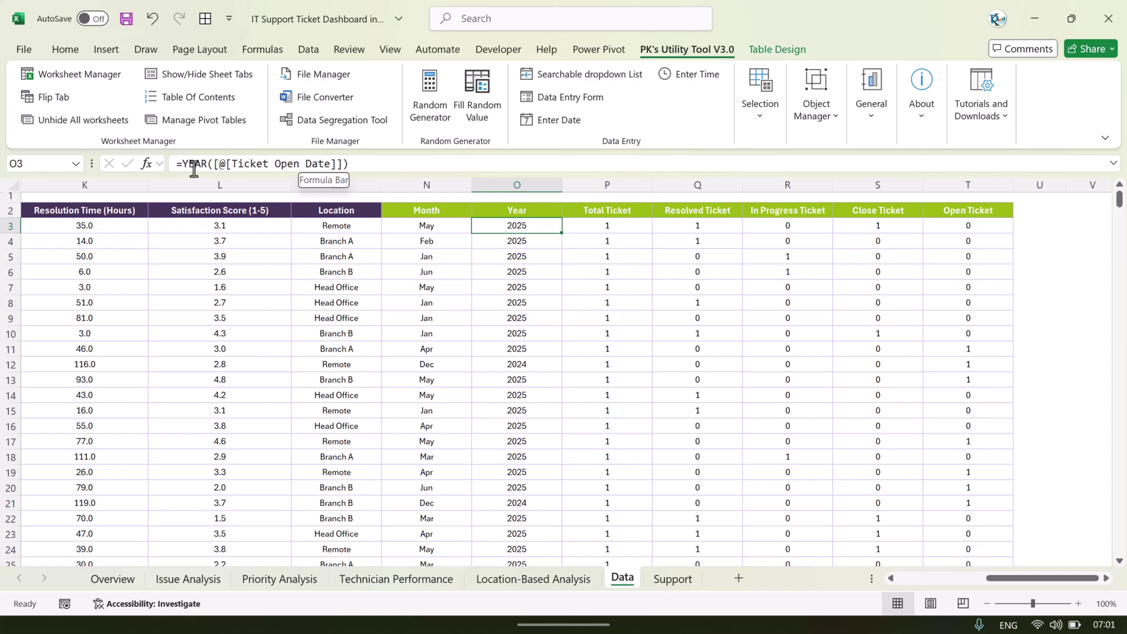
key("Right")
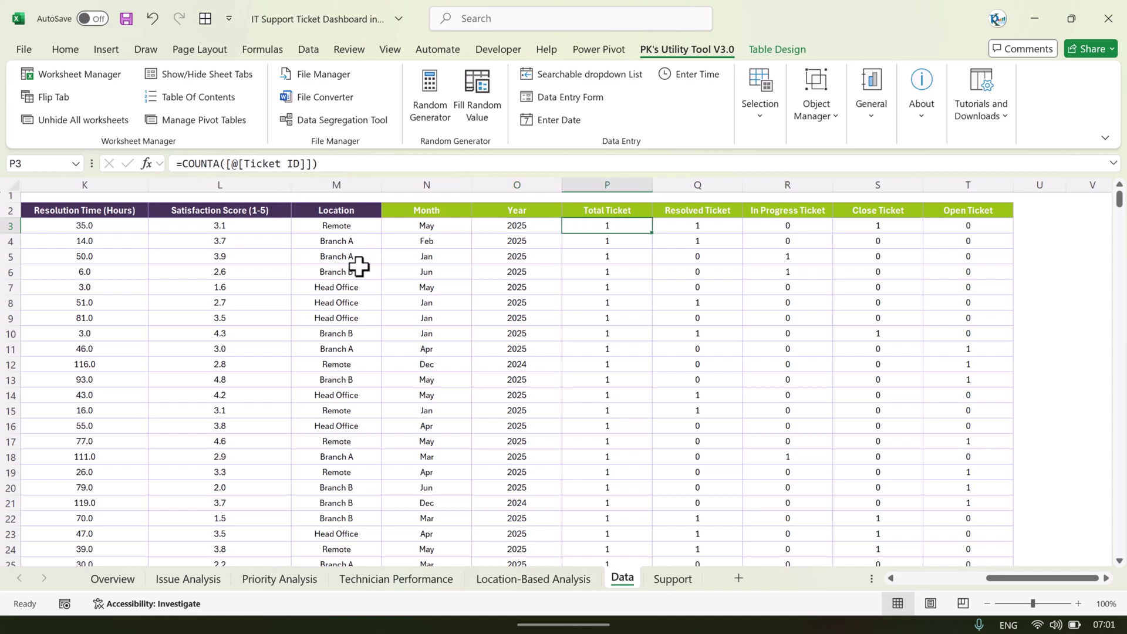
key("Right")
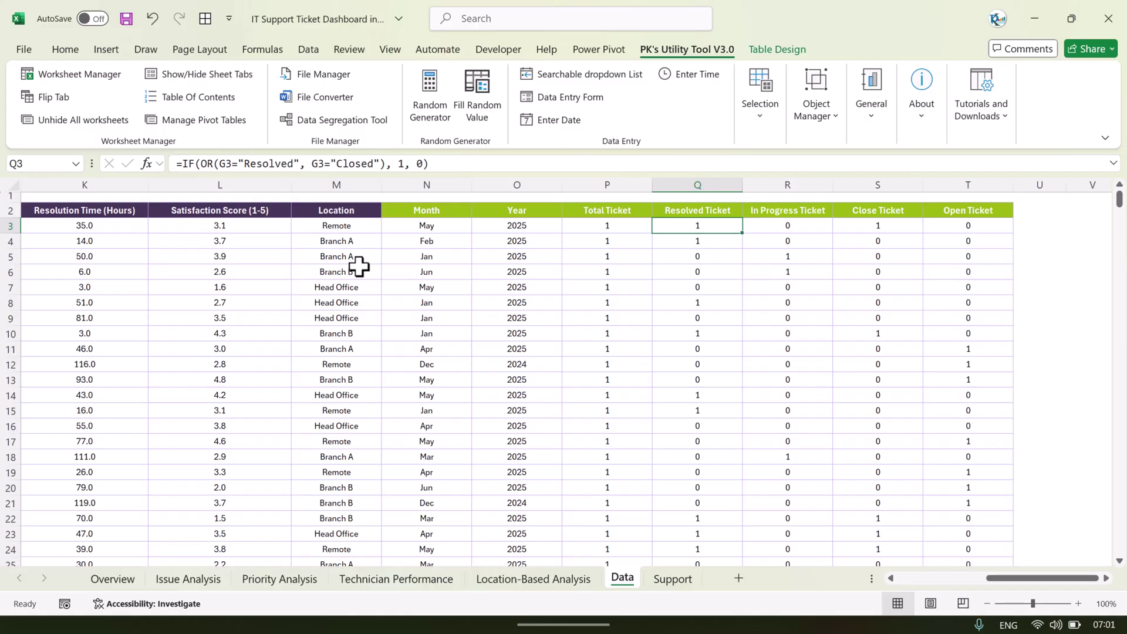
key("Right")
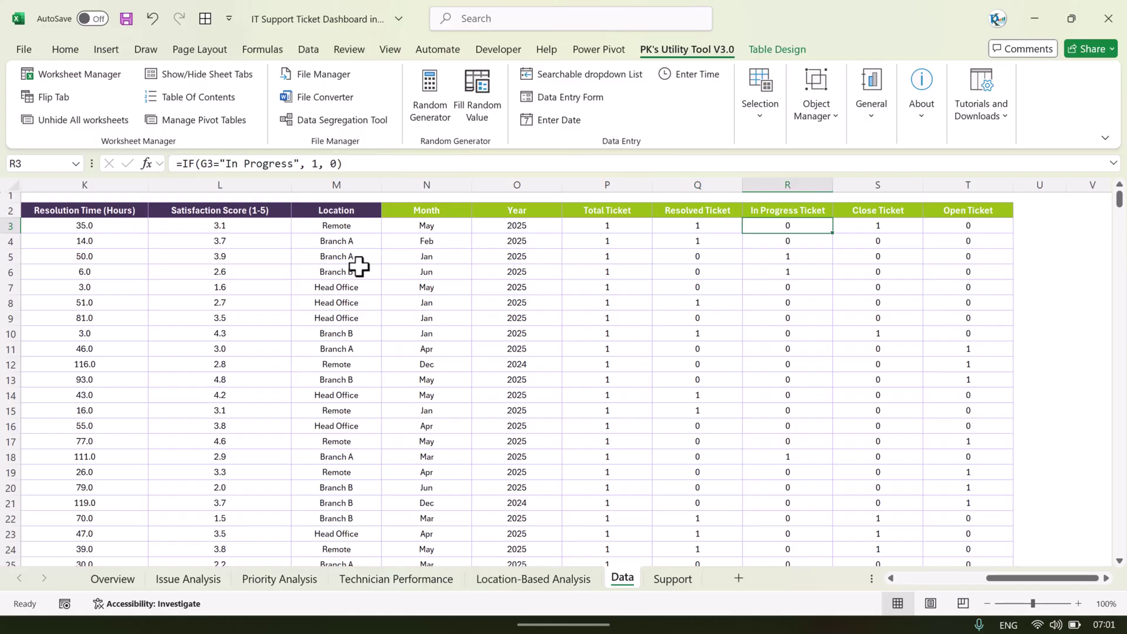
key("Right")
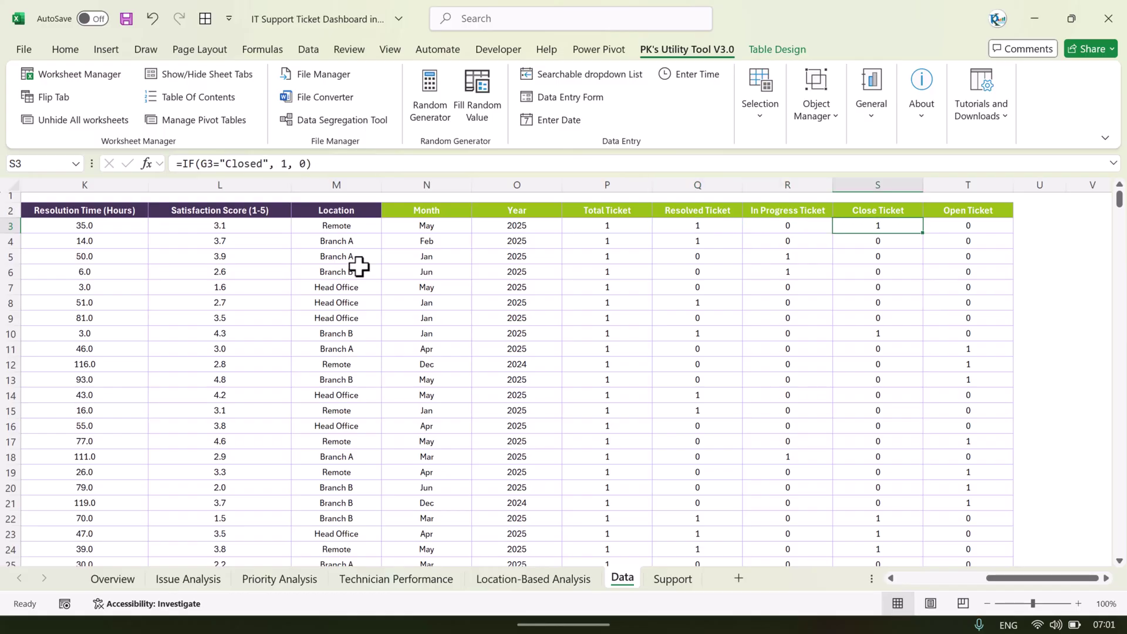
key("Right")
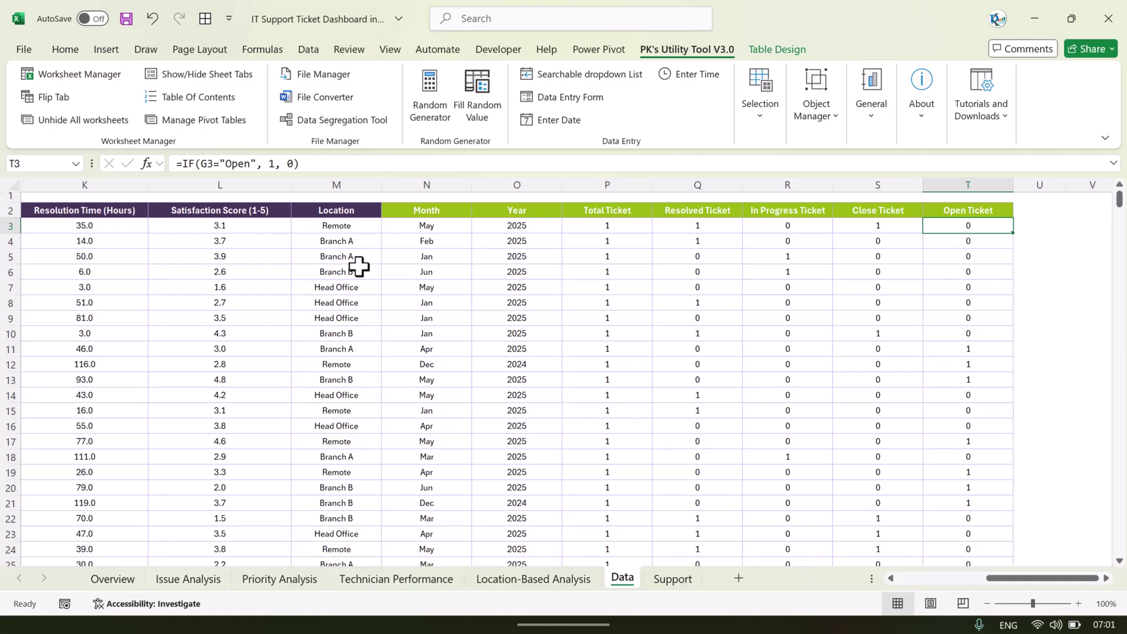
Compare the In Progress, Close and Open Ticket formulas in row 3 and go back to the first Ticket ID cell.
key("Left")
key("Left")
key("Right")
key("Left")
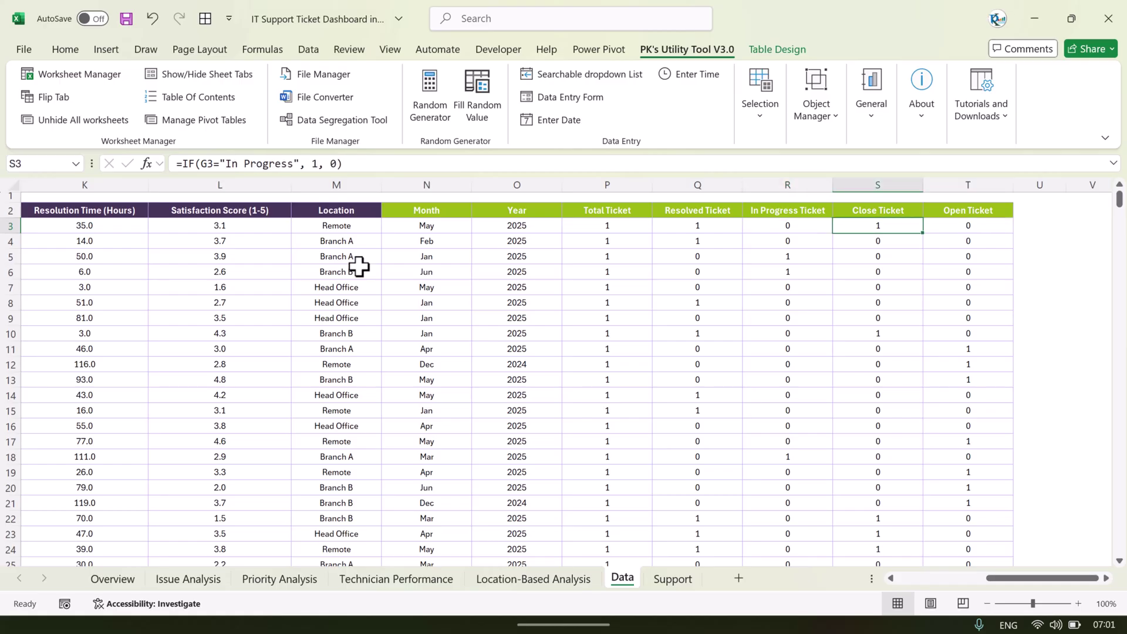
key("Left")
key("Right")
key("Right")
key("Right")
key("Left")
key("Left")
key("Left")
key("Left")
key("Left")
key("Left")
key("Left")
key("Left")
key("Left")
key("Left")
key("Left")
key("Left")
key("Left")
key("Left")
key("Left")
key("Left")
key("Left")
key("Left")
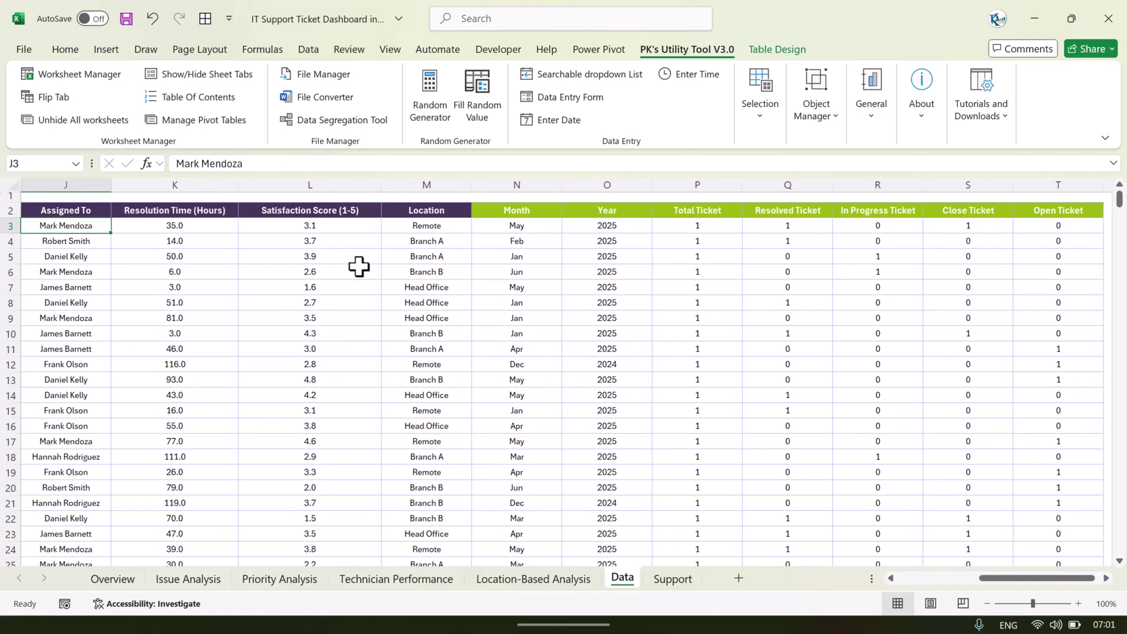
key("Left")
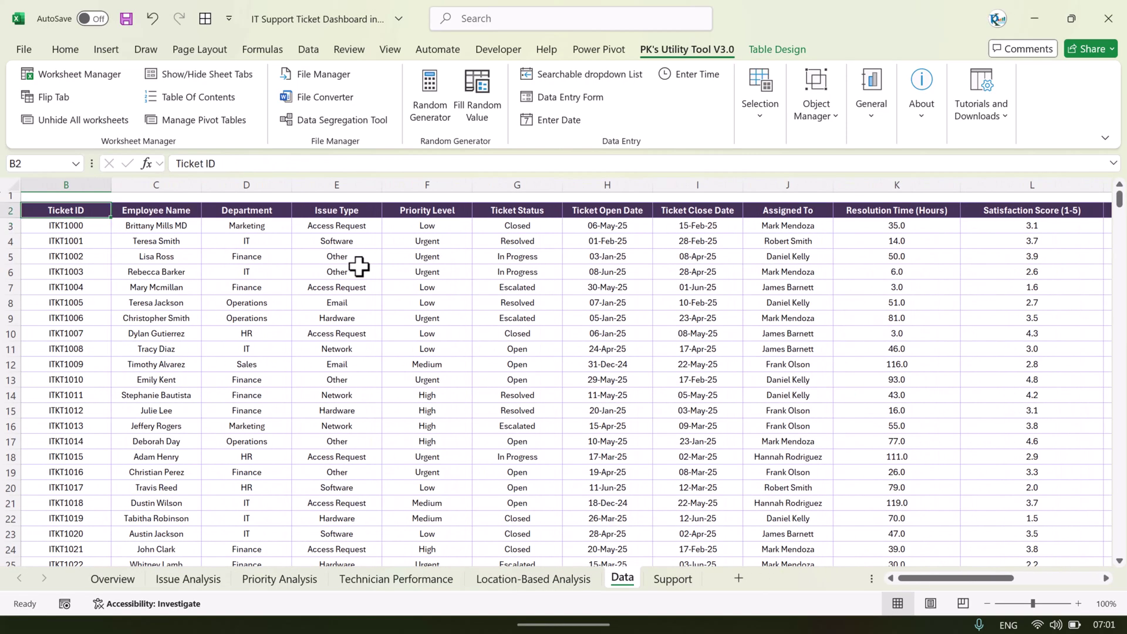
key("Right")
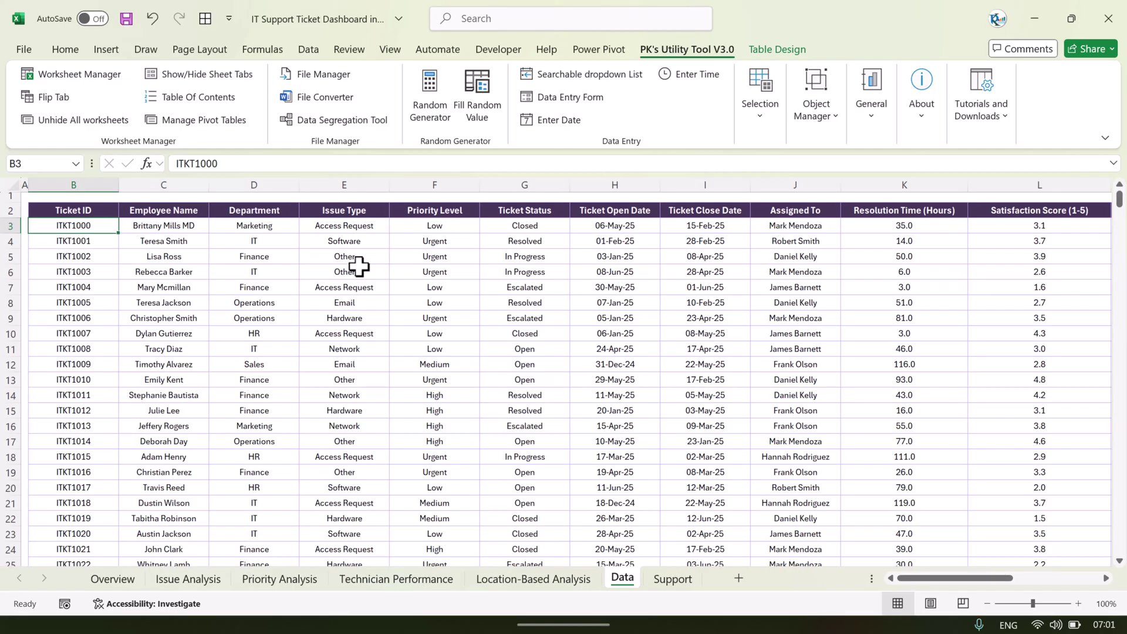
Highlight a block of ticket records starting at the first Ticket ID and view the workbook's Refresh All options without running a refresh.
left_click_drag(88, 232, 704, 457)
left_click(500, 292)
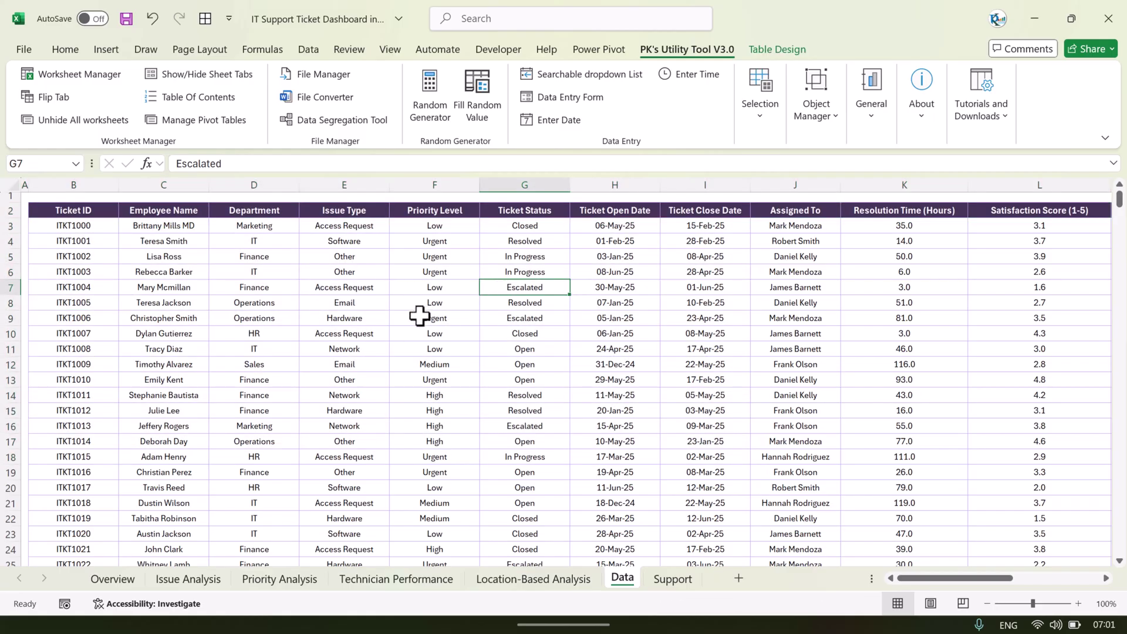
left_click(310, 49)
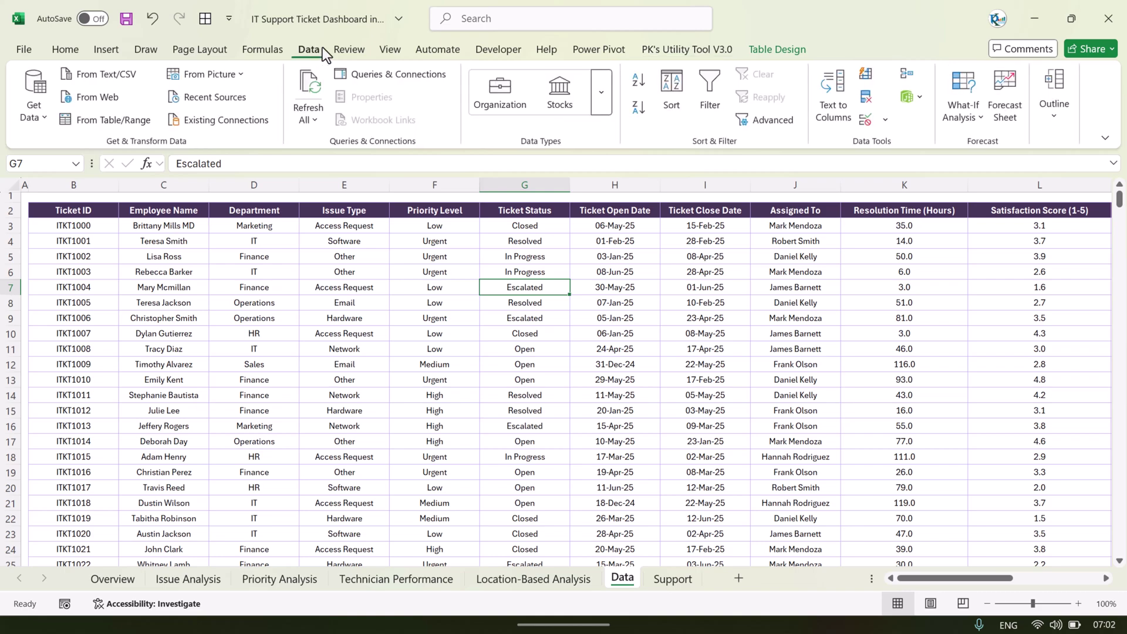
left_click(315, 119)
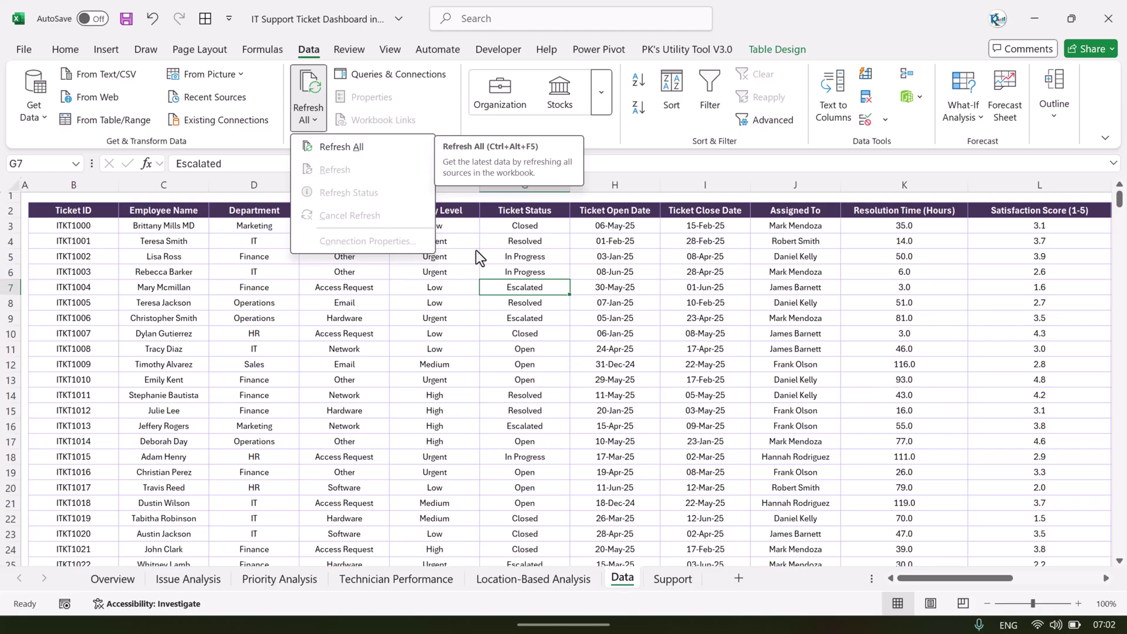
left_click(422, 295)
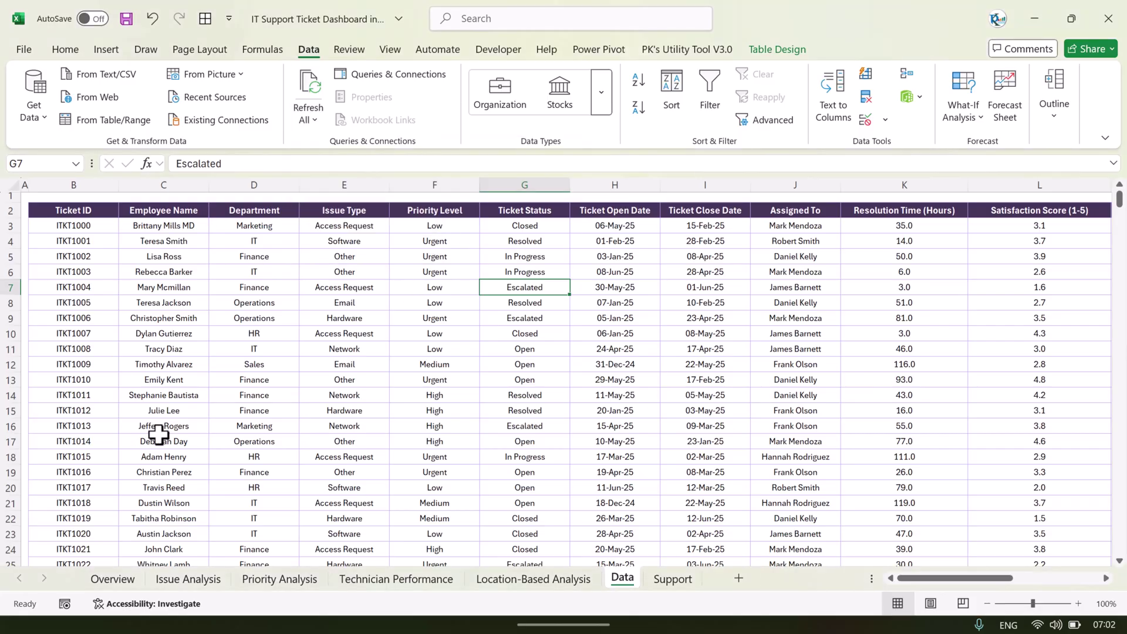
Look at the Overview sheet, switch to the Support sheet and examine its Overview section label and the pivot tables beside it.
left_click(100, 579)
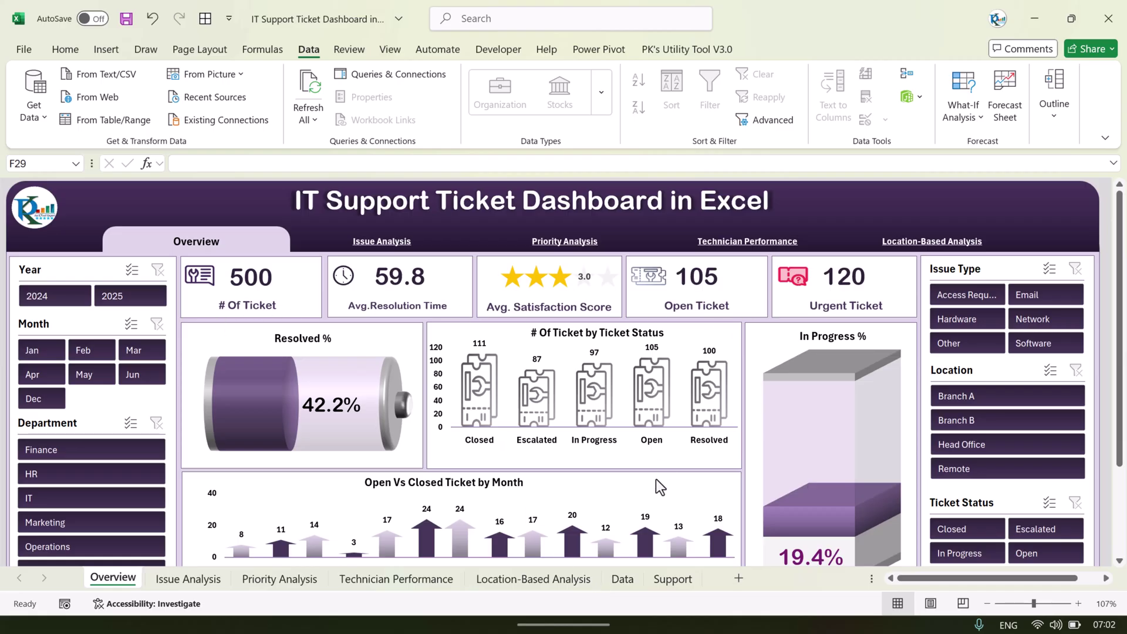
left_click(674, 580)
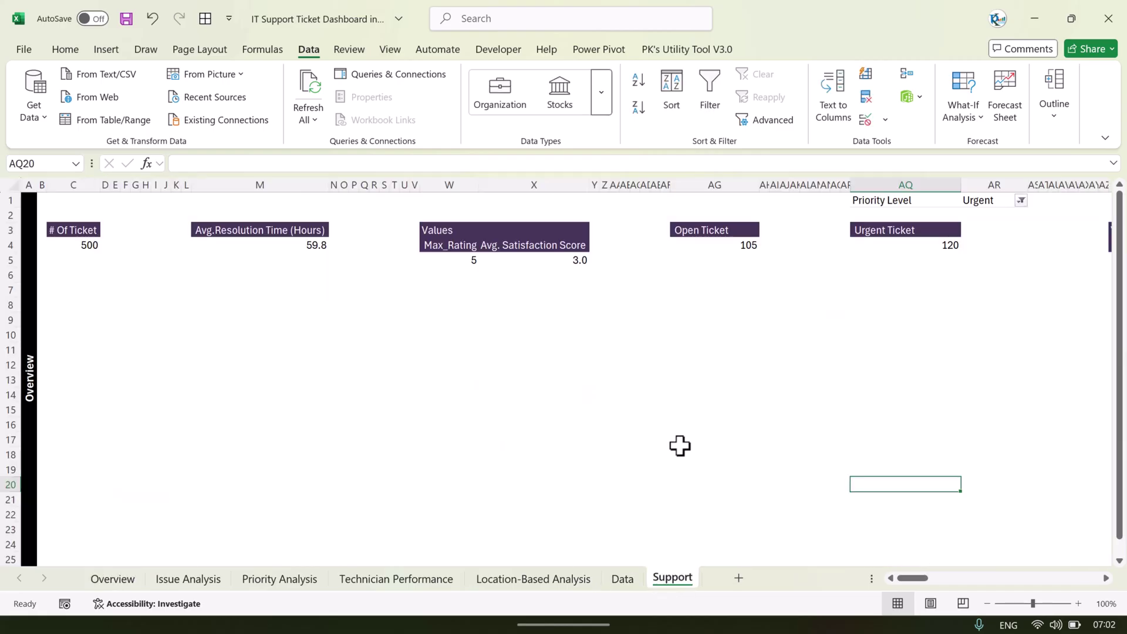
left_click(68, 229)
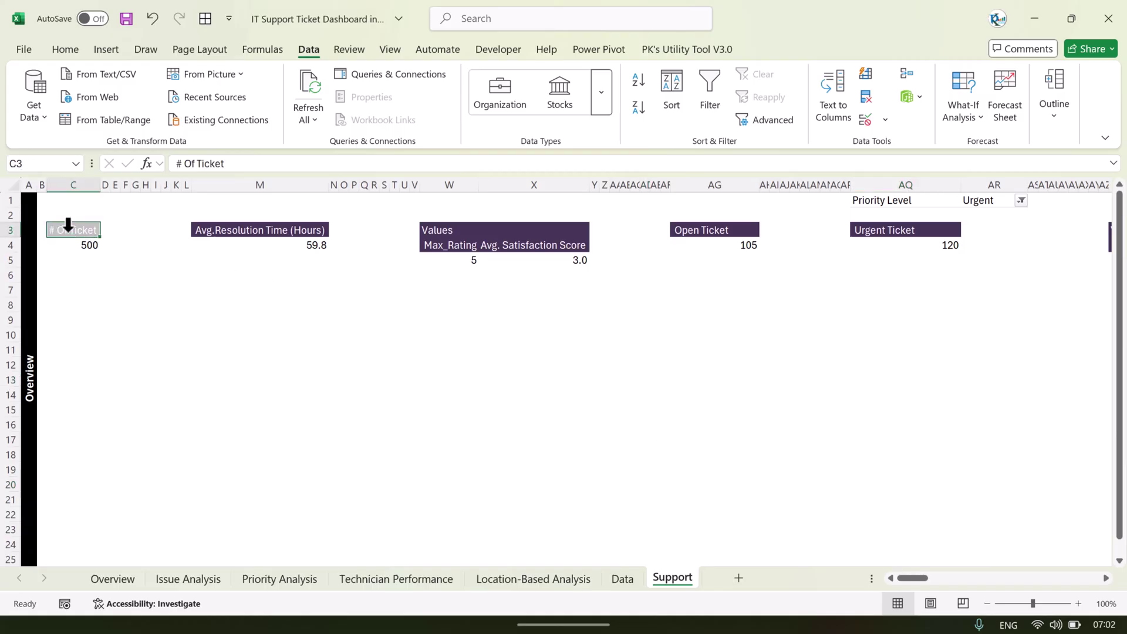
left_click(209, 275)
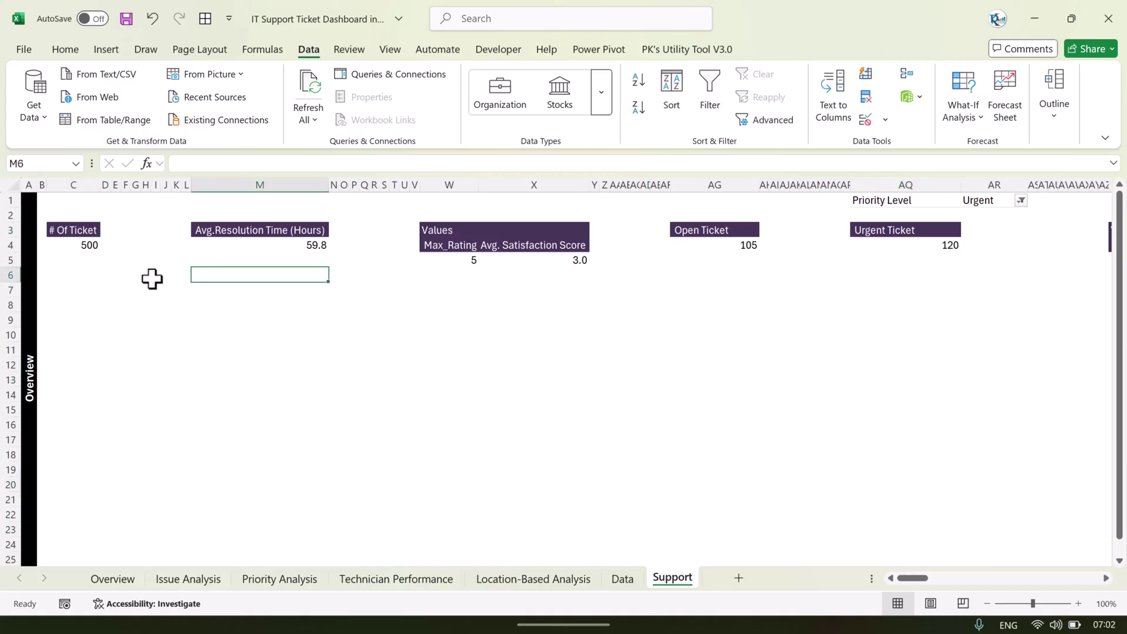
left_click(66, 232)
left_click(27, 281)
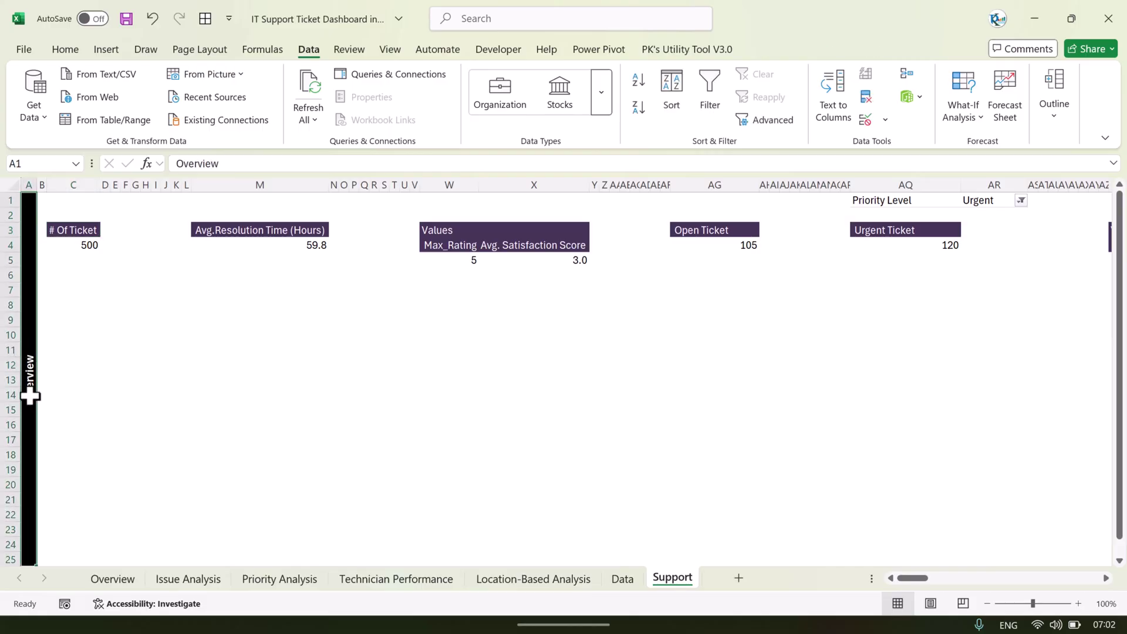
left_click(69, 313)
left_click(28, 332)
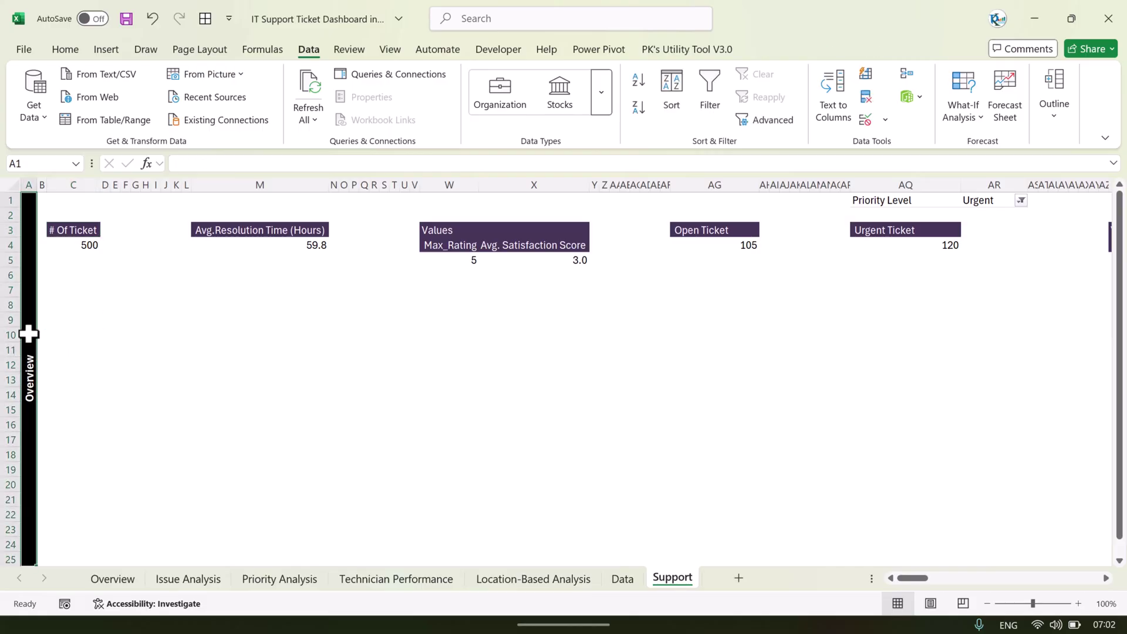
left_click_drag(72, 236, 1046, 259)
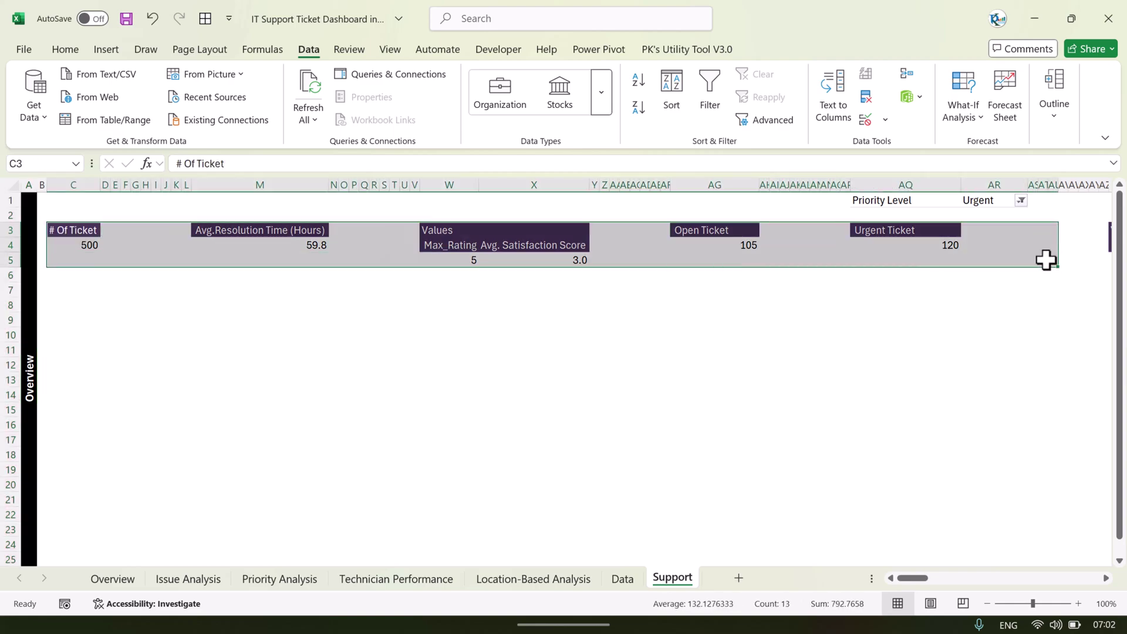
left_click(30, 383)
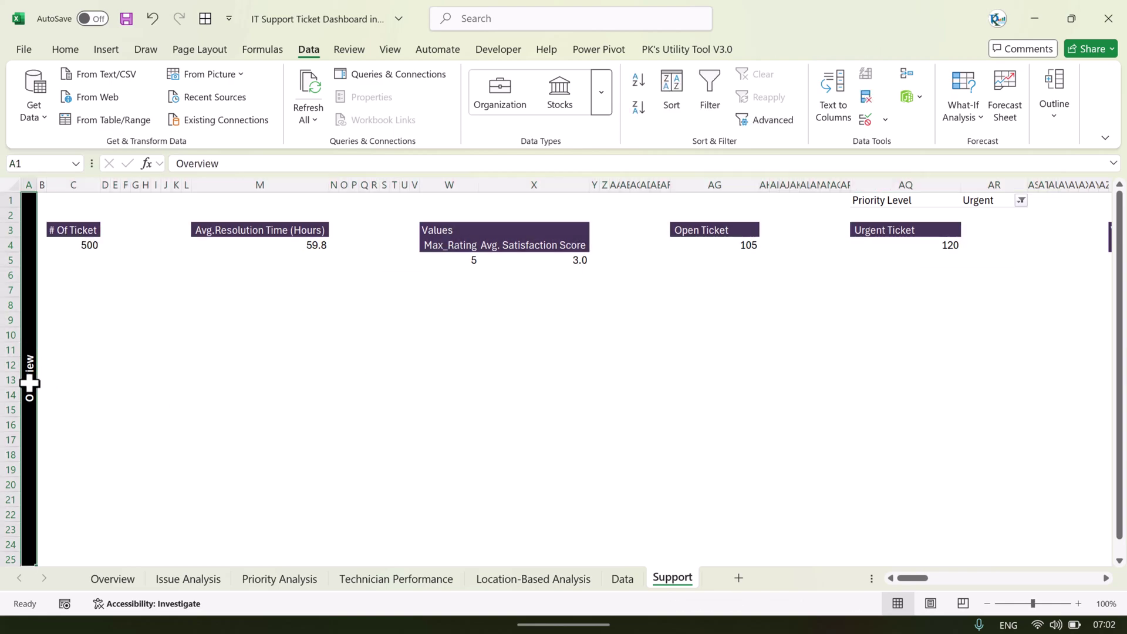
left_click(103, 367)
Inspect the Overview section's pivot values from # Of Ticket to Open Ticket, and review its ticket status, monthly and In Progress % tables.
left_click(83, 246)
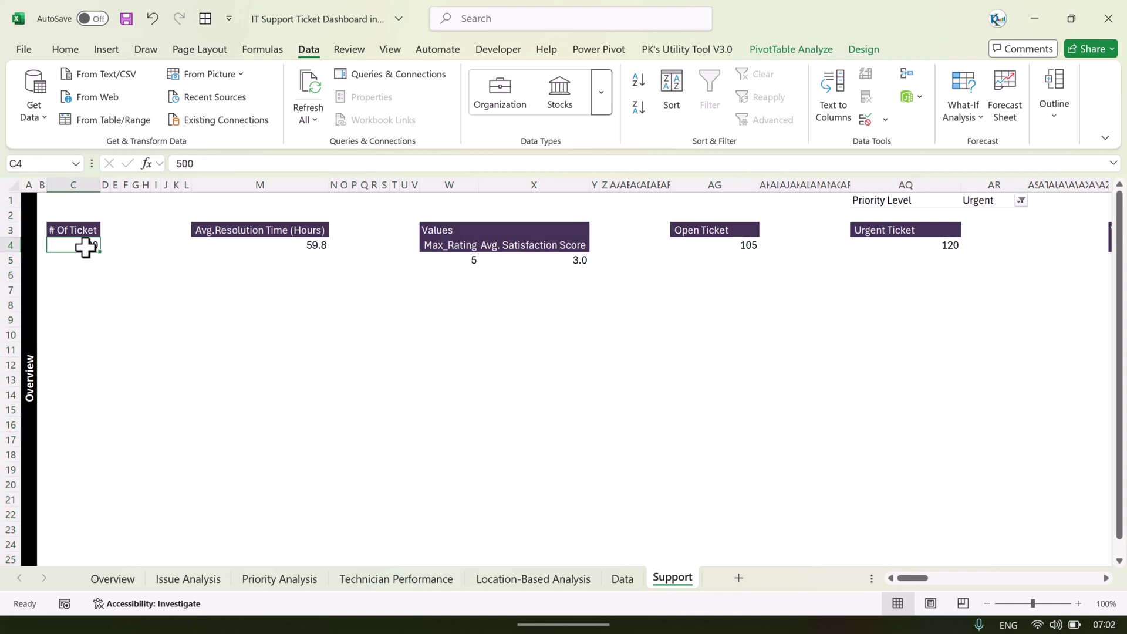
left_click(301, 247)
left_click(578, 260)
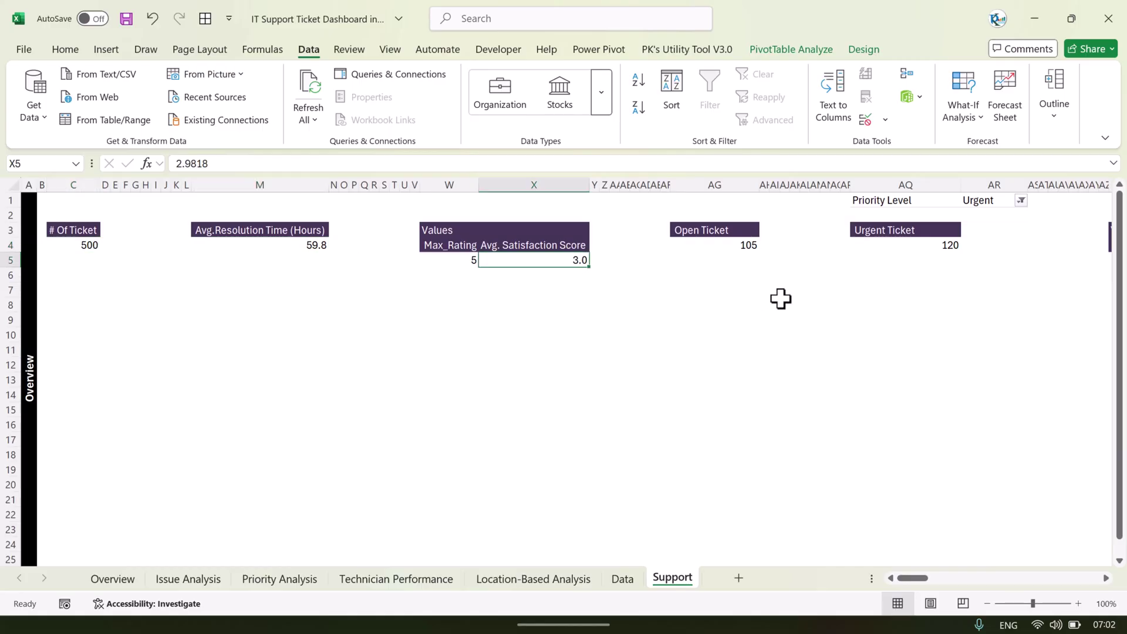
left_click(750, 244)
left_click_drag(908, 578, 942, 583)
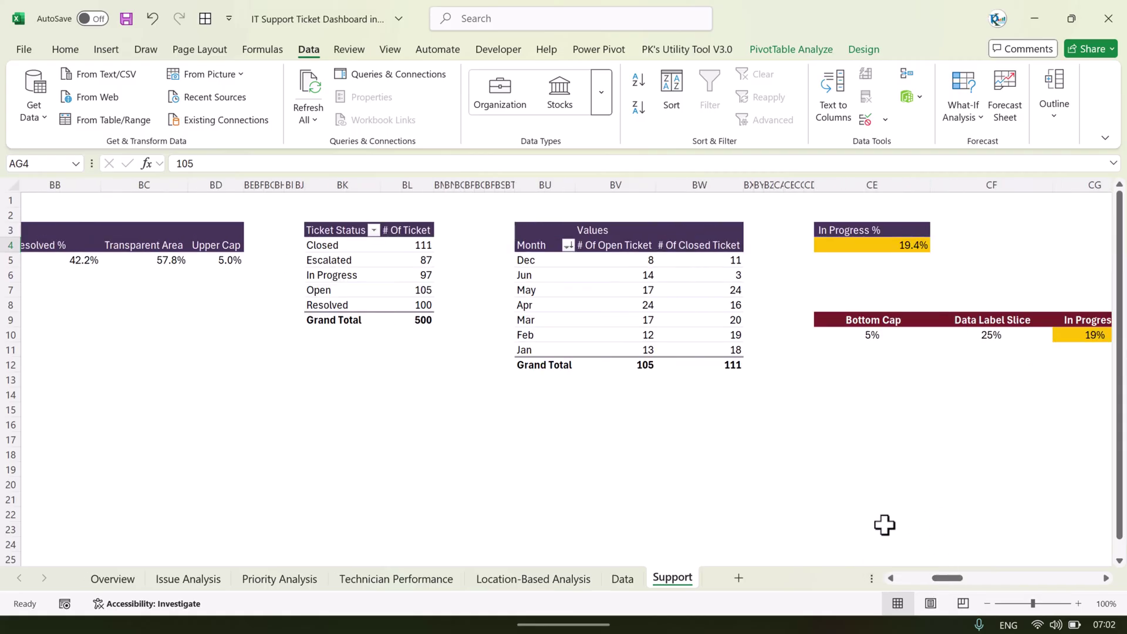
left_click(957, 580)
Examine the Issue Analysis section of the Support sheet, comparing its satisfaction score, Resolved % and In Progress % pivot tables.
left_click_drag(945, 579, 973, 578)
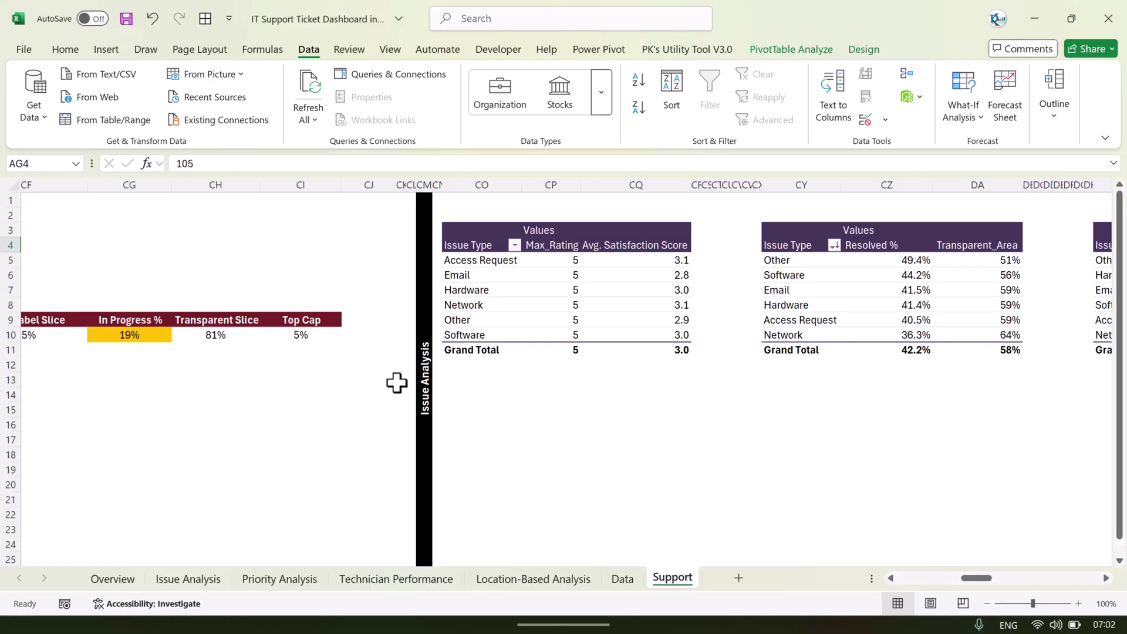
left_click(425, 376)
left_click(546, 292)
scroll(382, 352, "right", 4)
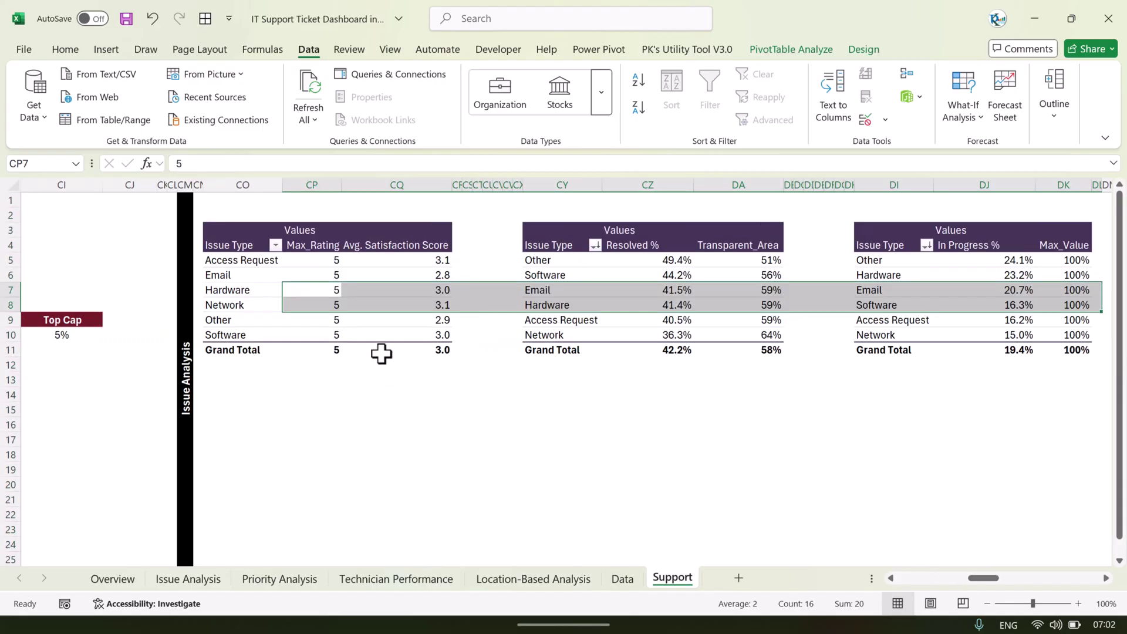
left_click(267, 277)
left_click_drag(302, 294, 904, 296)
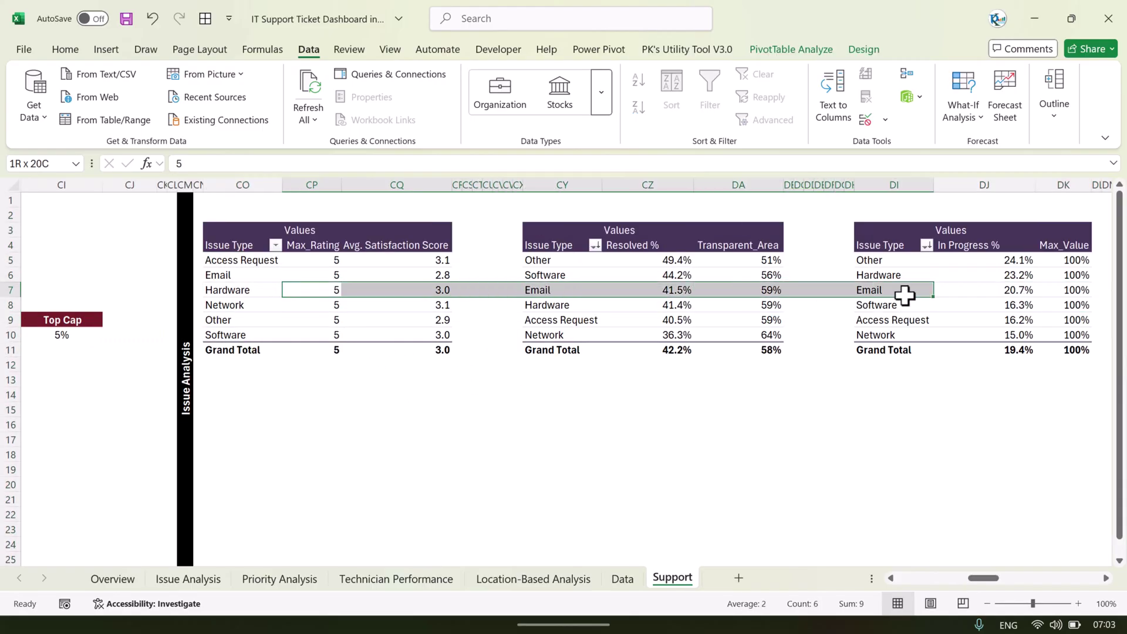
left_click(182, 385)
Review the pivot tables in the Priority Analysis and Technician Performance sections of the Support sheet.
left_click_drag(985, 578, 1007, 578)
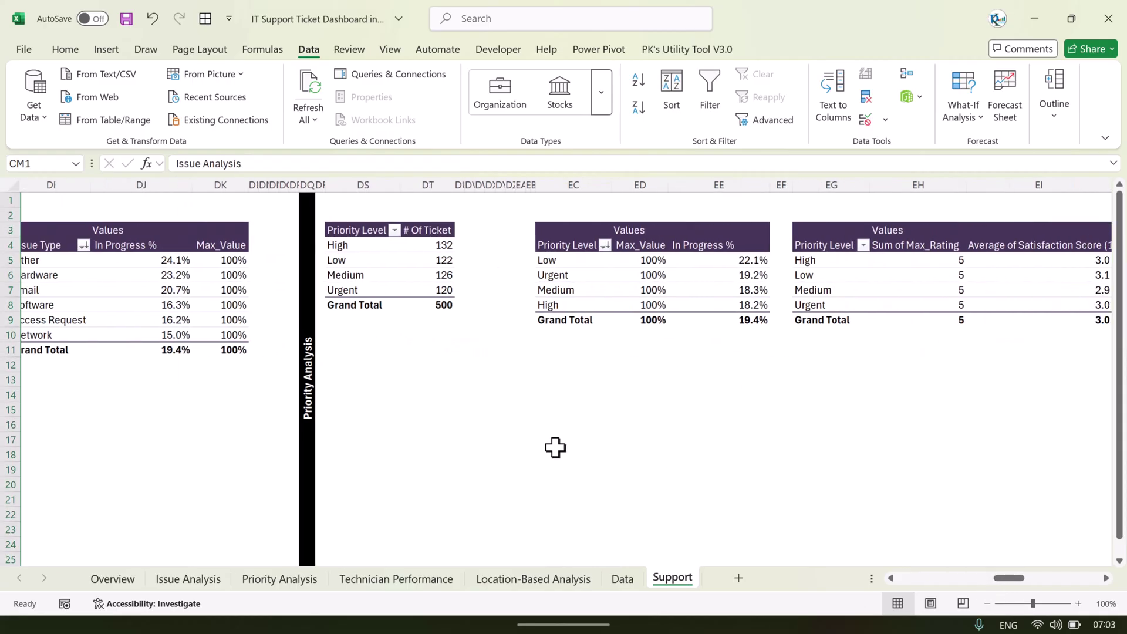
left_click_drag(506, 262, 1096, 276)
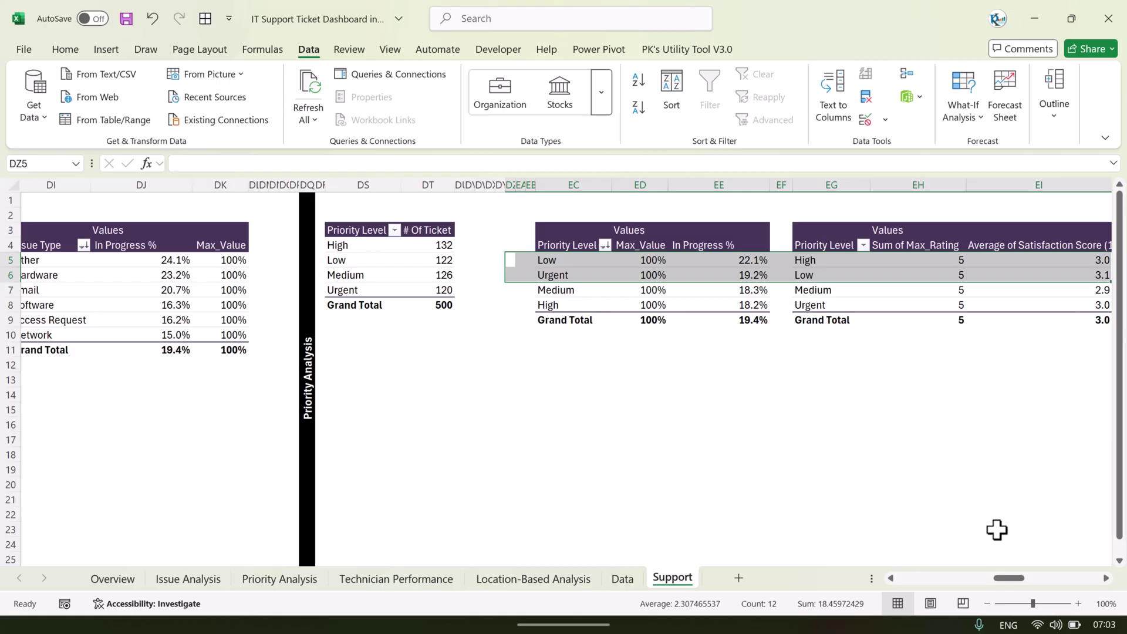
left_click_drag(1008, 578, 1051, 579)
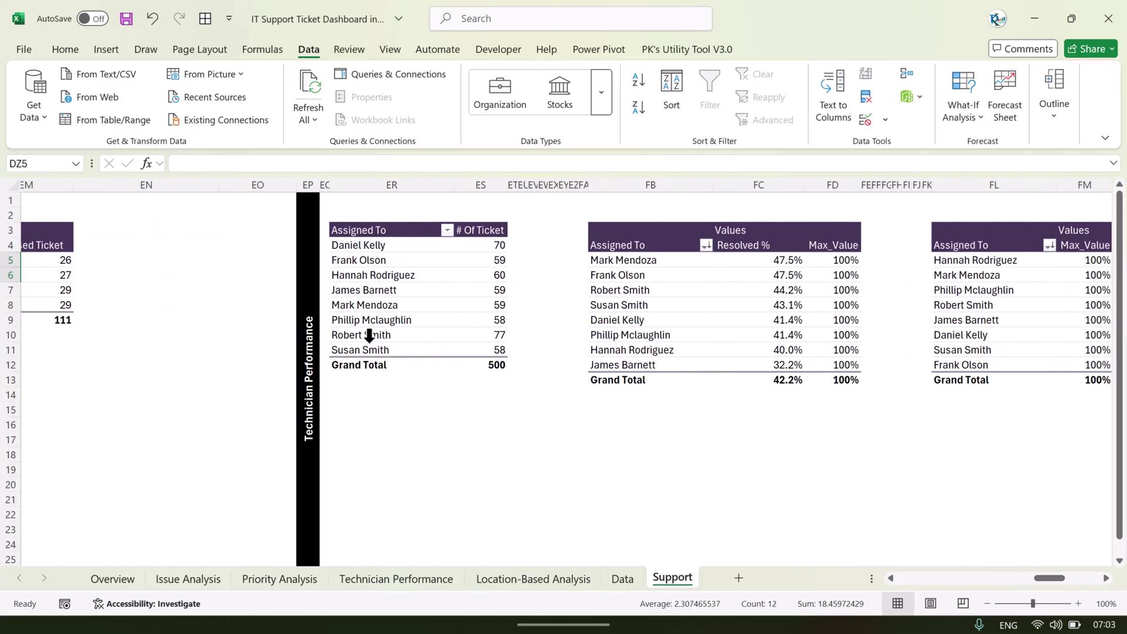
left_click(300, 322)
left_click_drag(376, 291, 1089, 303)
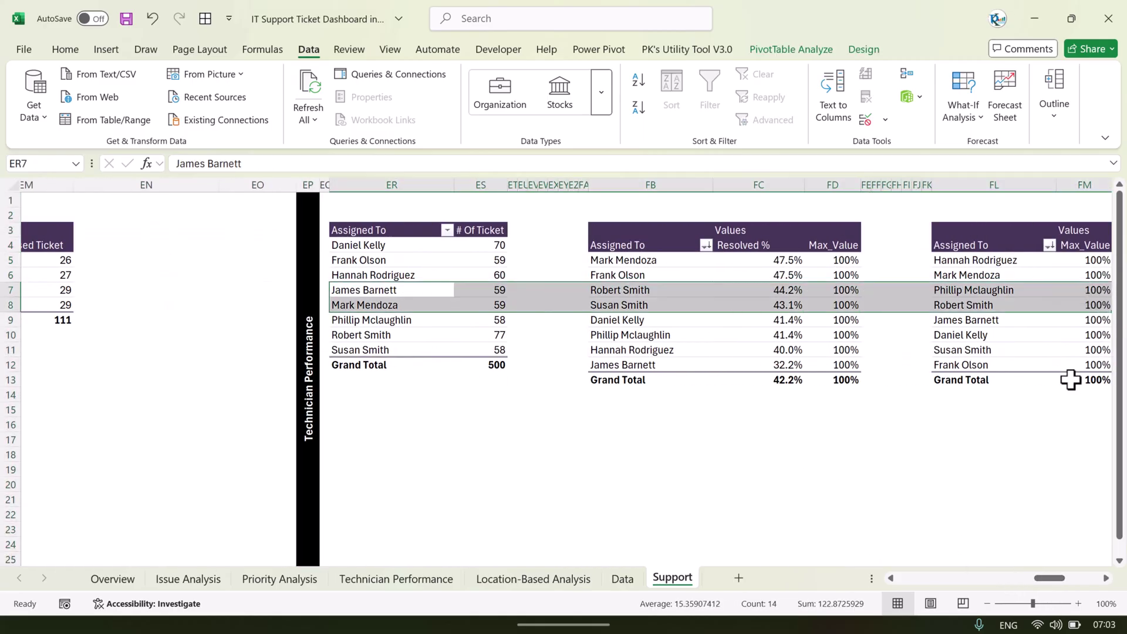
Examine the Location-Based Analysis pivot tables on the Support sheet and return to the sheet's first columns.
left_click_drag(1051, 578, 1082, 581)
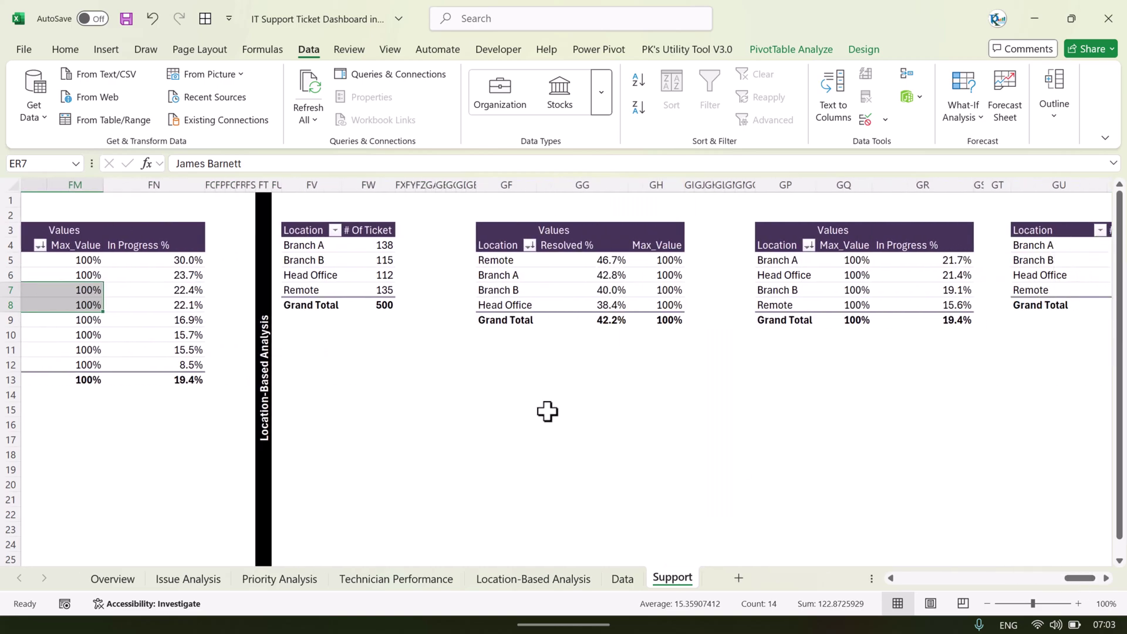
left_click(267, 314)
left_click_drag(374, 273, 1002, 273)
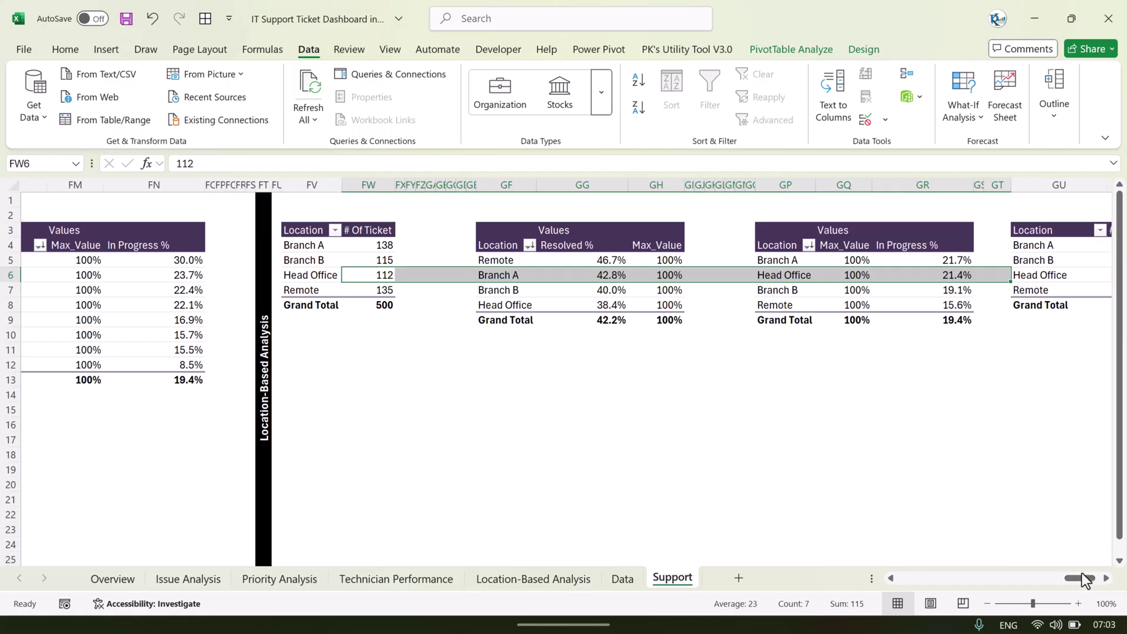
left_click_drag(1080, 578, 853, 577)
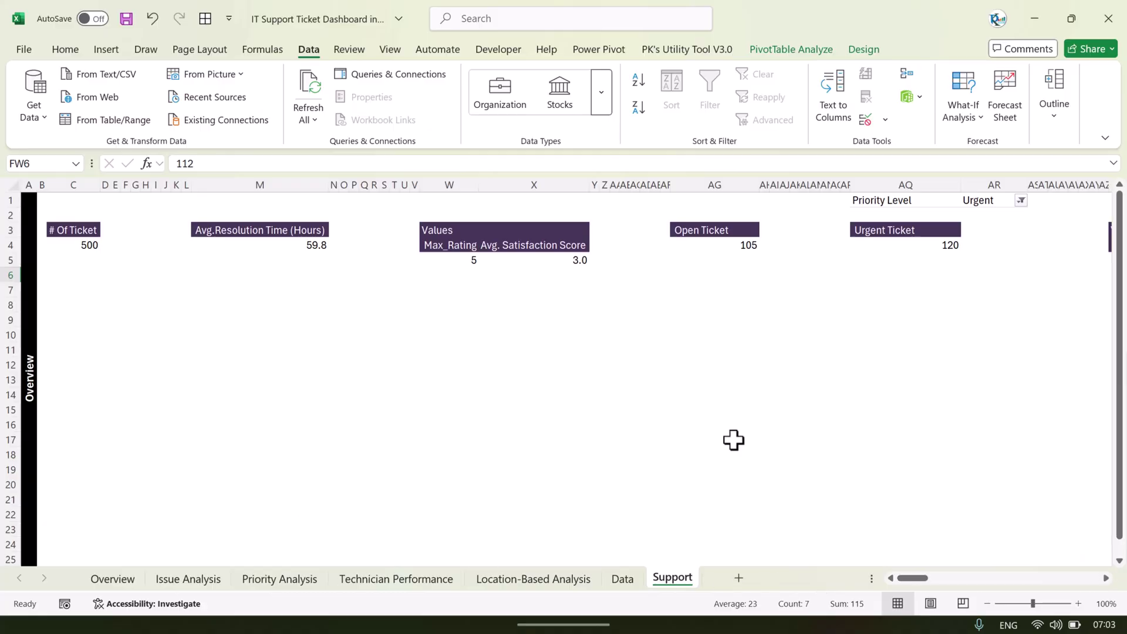
Go back to the Overview dashboard page, check its Issue Analysis link, and unprotect the Overview sheet.
left_click(116, 590)
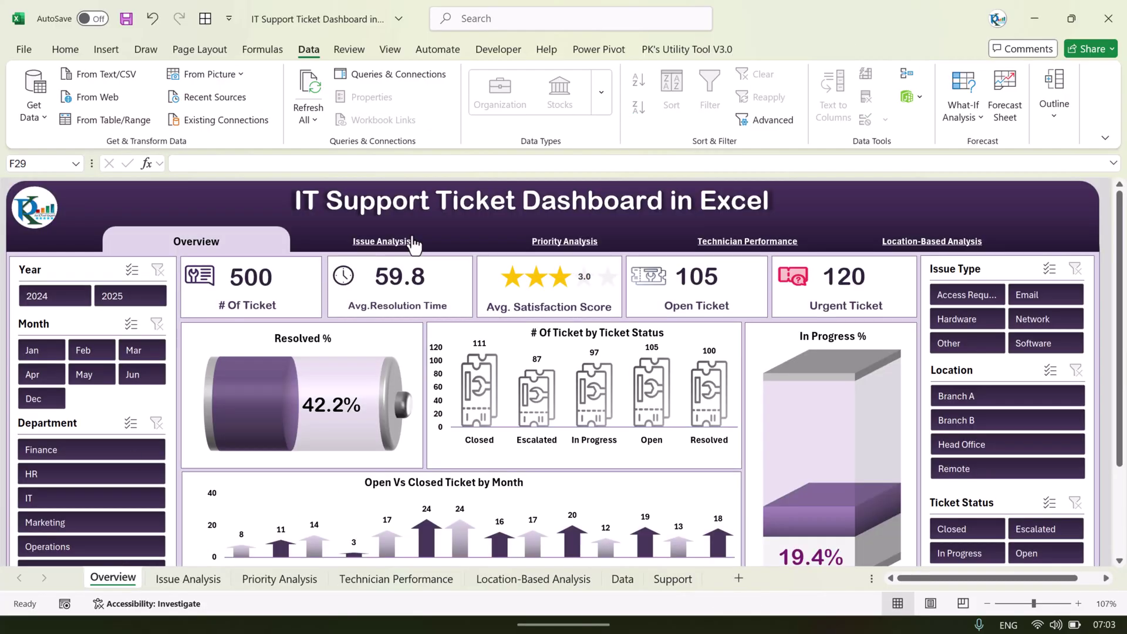
left_click(446, 238)
left_click(207, 242)
left_click(359, 51)
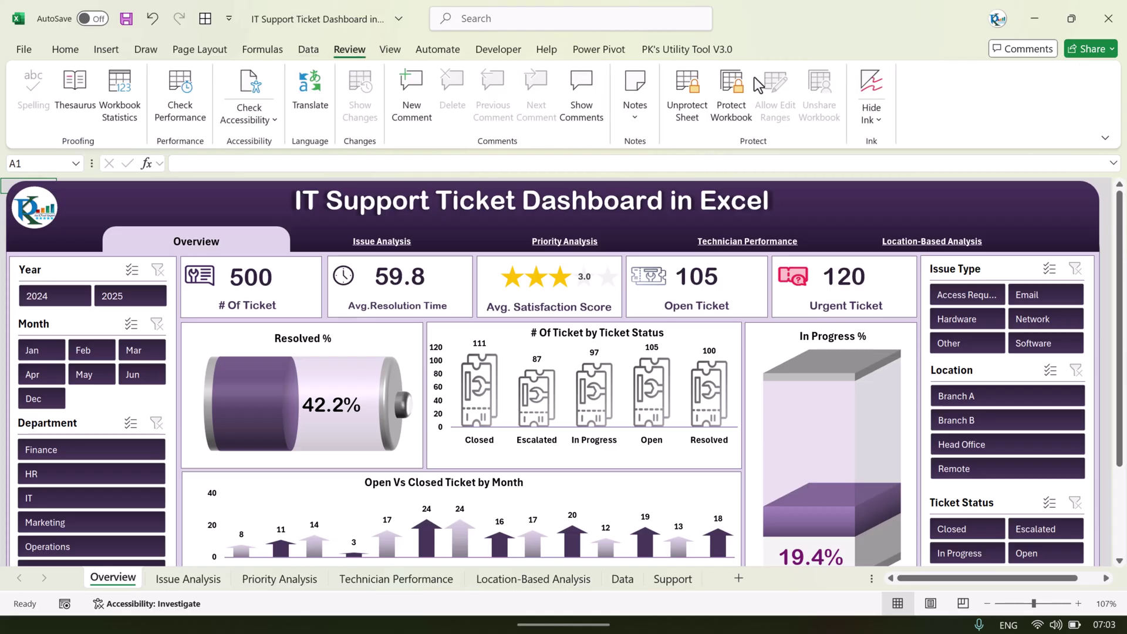
left_click(691, 125)
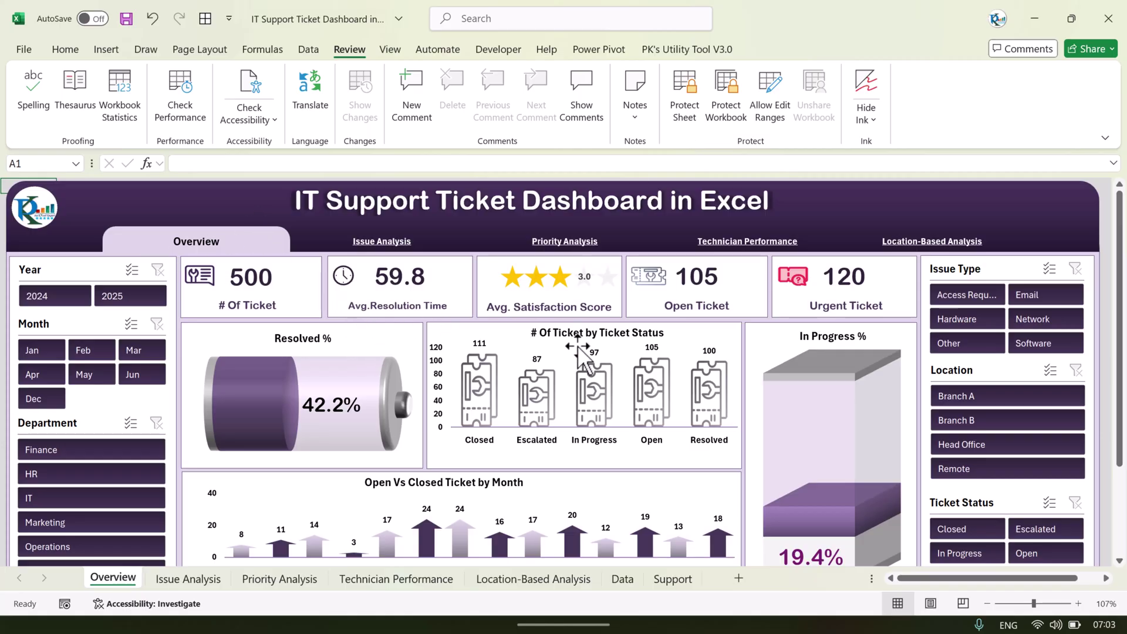
Select the Resolved %, ticket status and Open Vs Closed Ticket by Month charts to inspect their Support sheet series references.
mouse_move(540, 379)
scroll(718, 315, "down", 1)
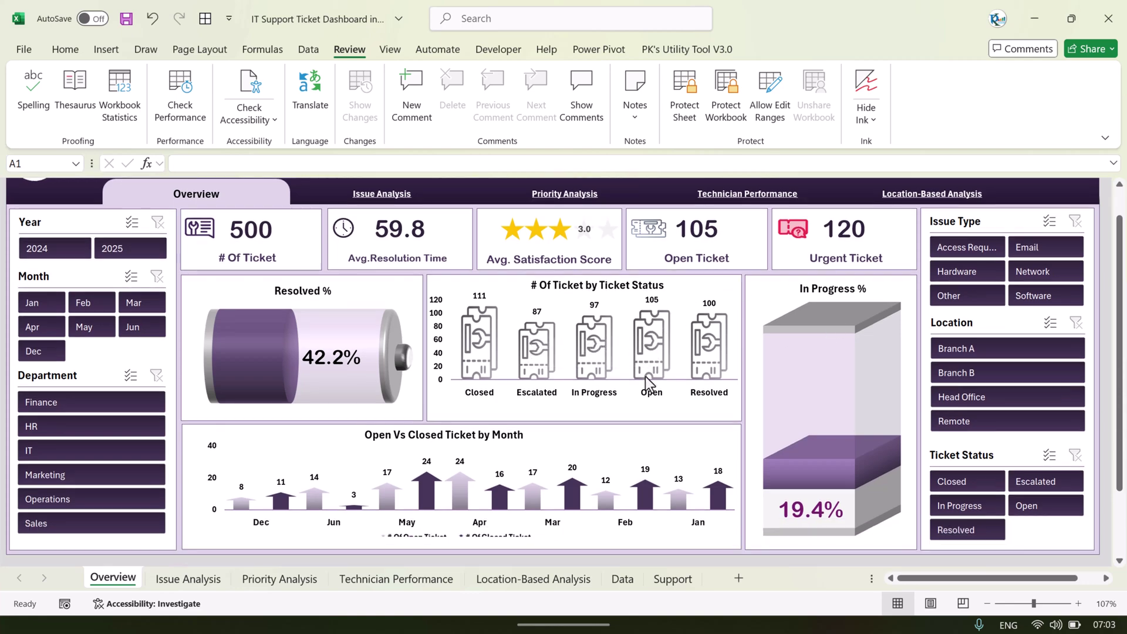
left_click(301, 452)
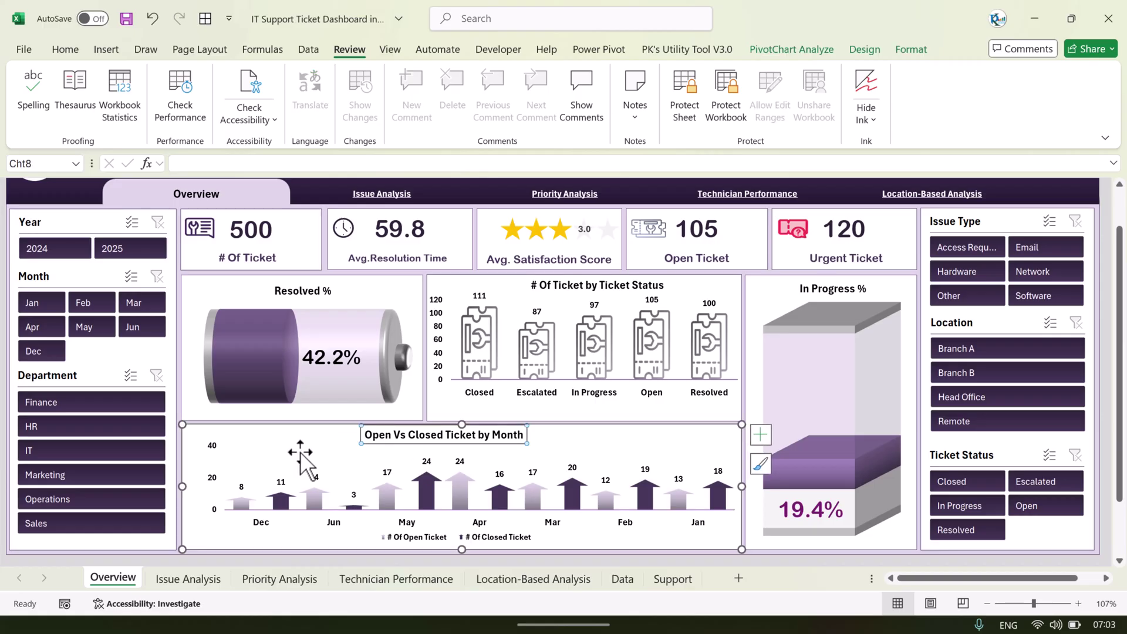
left_click(297, 458)
left_click(367, 343)
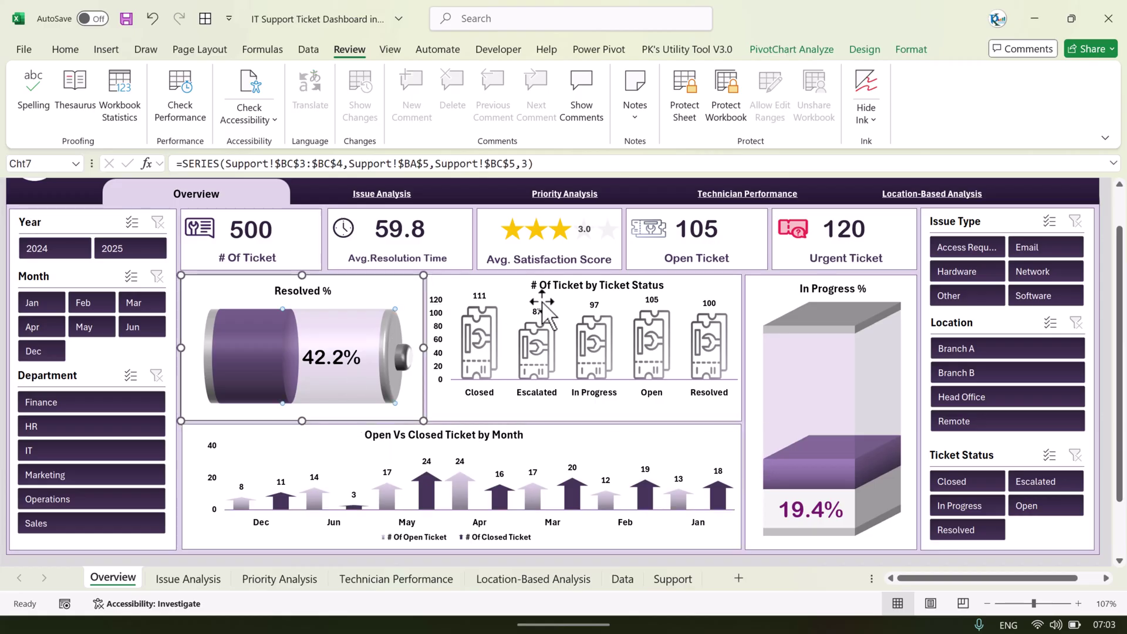
left_click(477, 343)
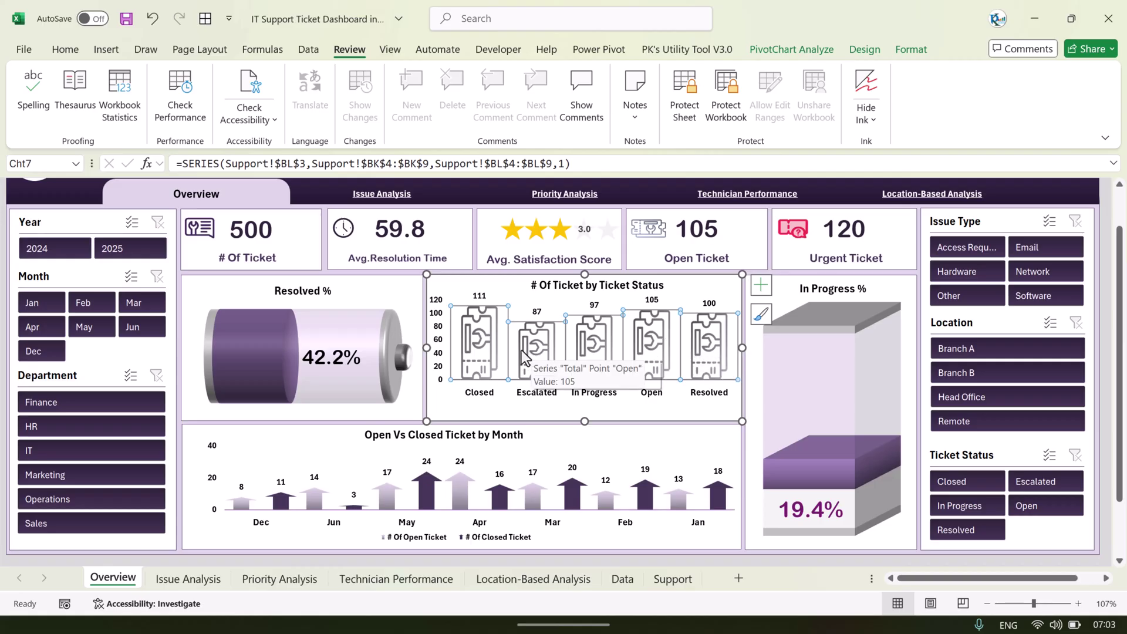
left_click(464, 488)
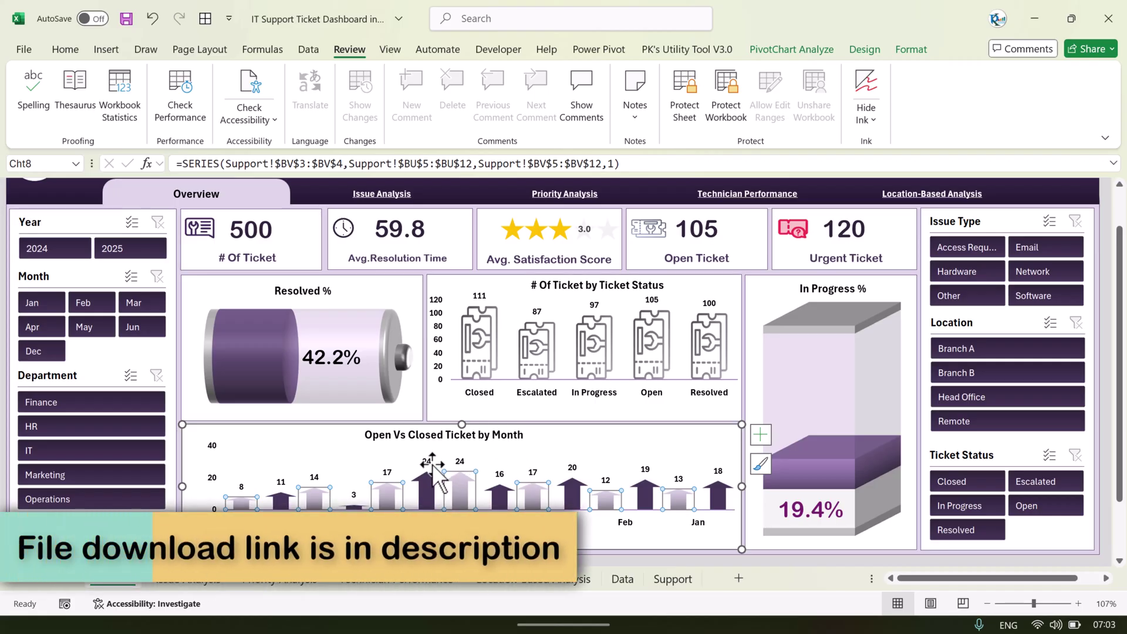
Insert a clustered column PivotChart from the monthly open and closed ticket pivot table on the Support sheet.
left_click(674, 581)
left_click_drag(921, 578, 946, 578)
left_click_drag(357, 260, 353, 349)
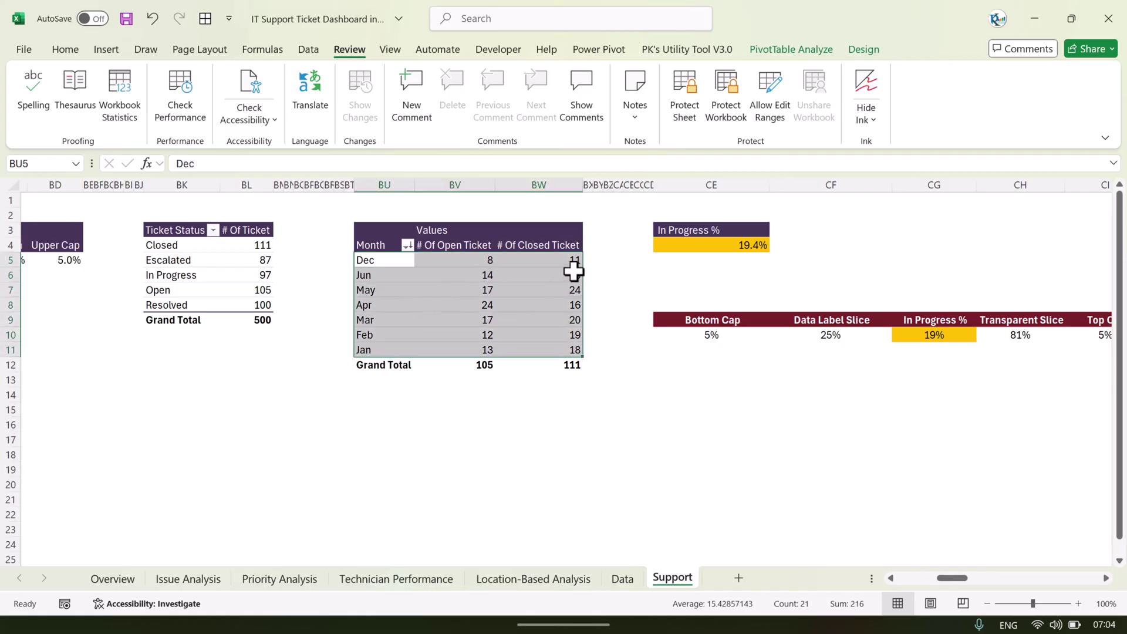
left_click(478, 276)
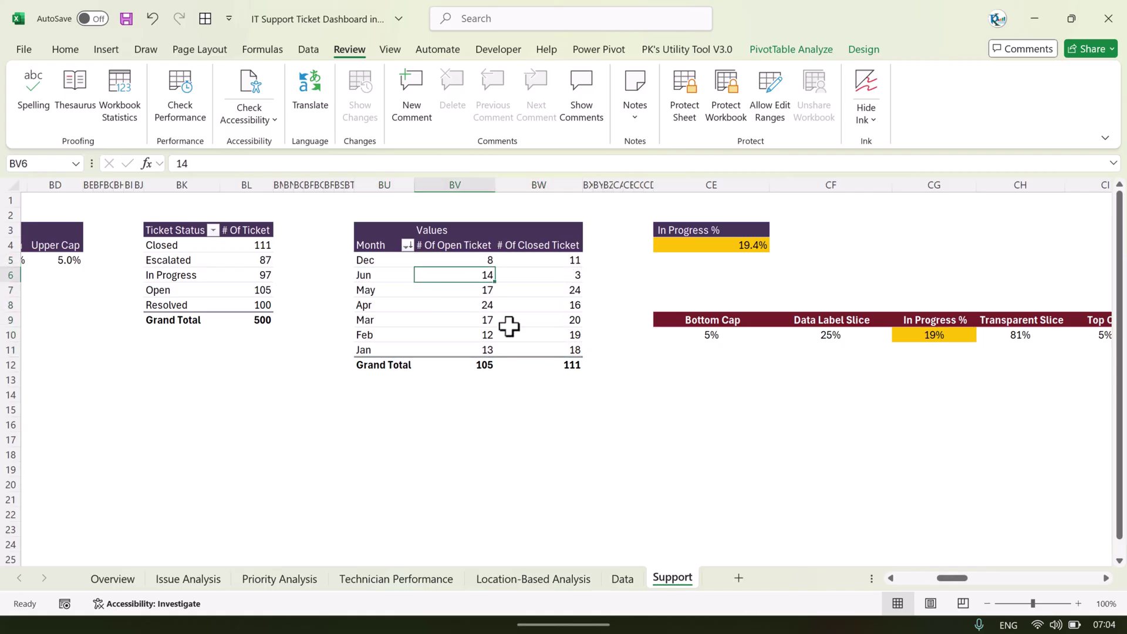
left_click(107, 49)
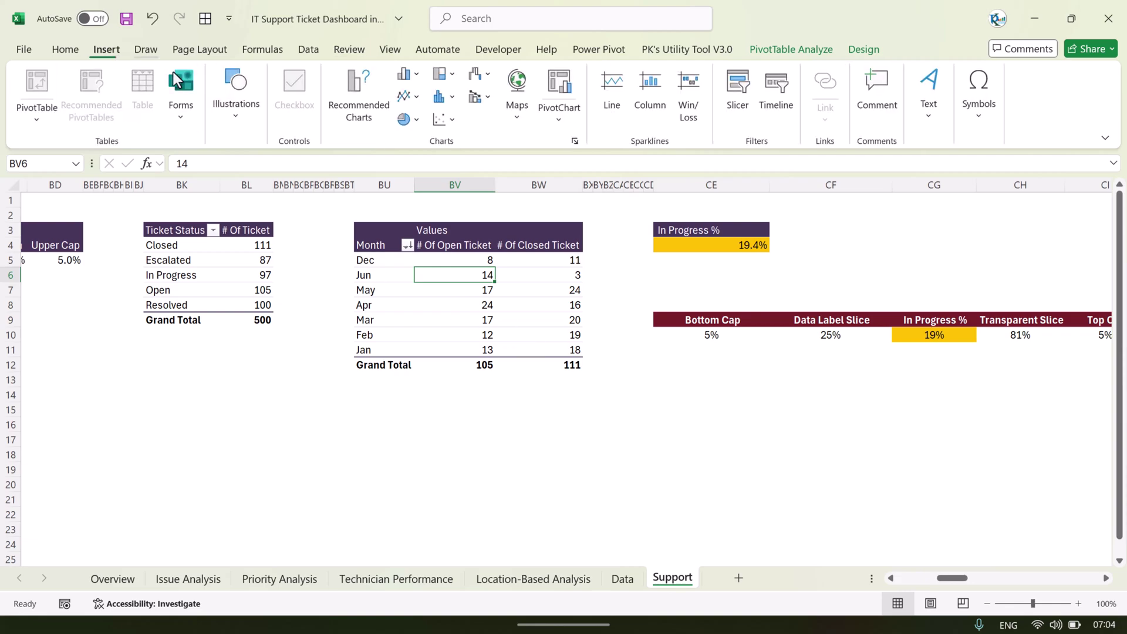
left_click(409, 74)
left_click(418, 132)
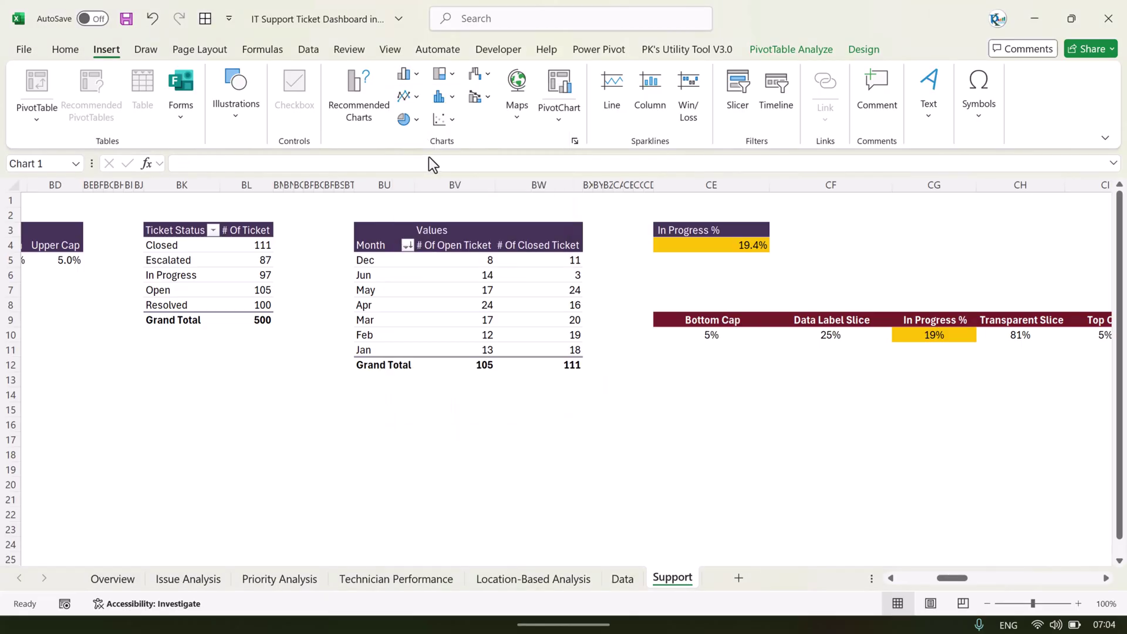
Move the new open and closed ticket column chart into the empty area below the monthly pivot table.
left_click(618, 244)
left_click(599, 294)
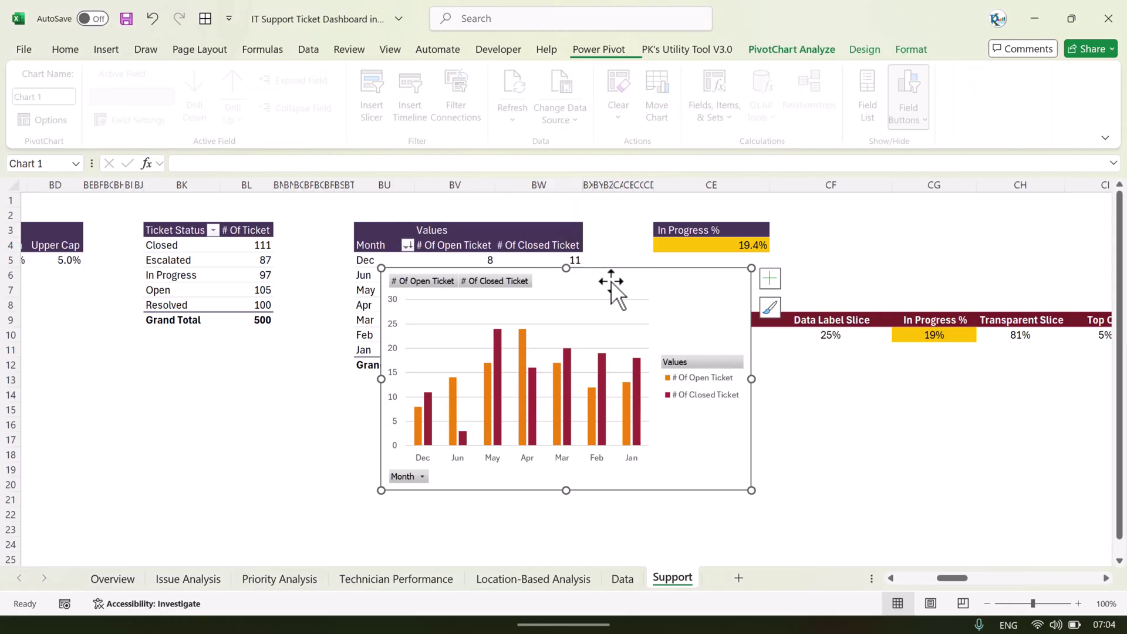
left_click_drag(610, 285, 518, 420)
scroll(518, 420, "down", 6)
scroll(572, 311, "up", 2)
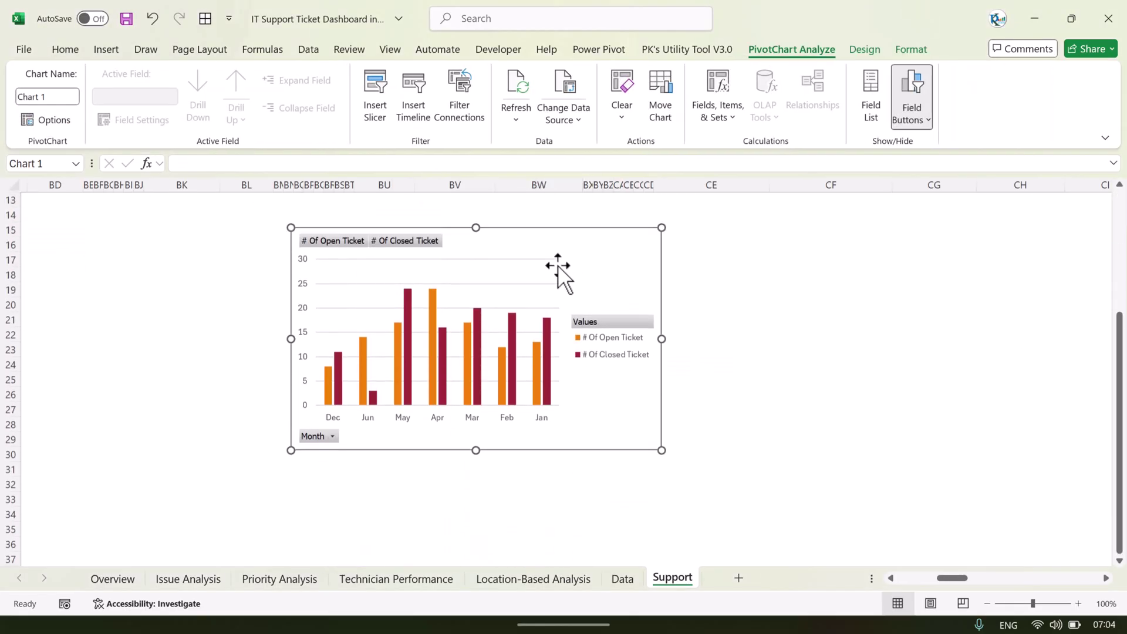
Shift the open and closed ticket PivotChart slightly lower and hide all of its field buttons.
left_click_drag(601, 227, 618, 269)
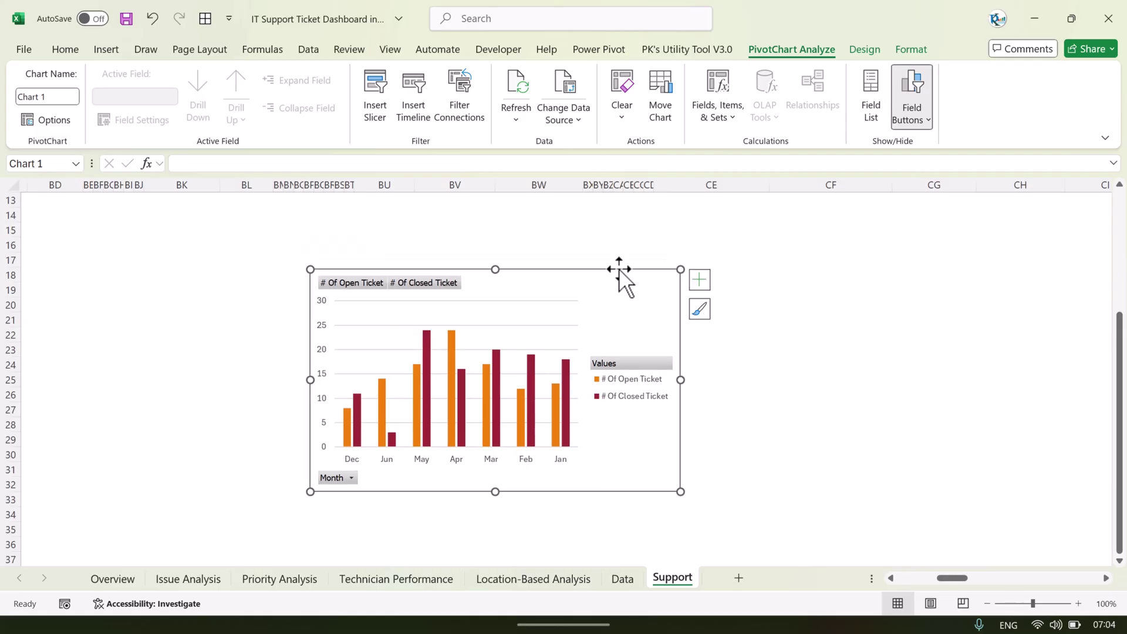
left_click(927, 125)
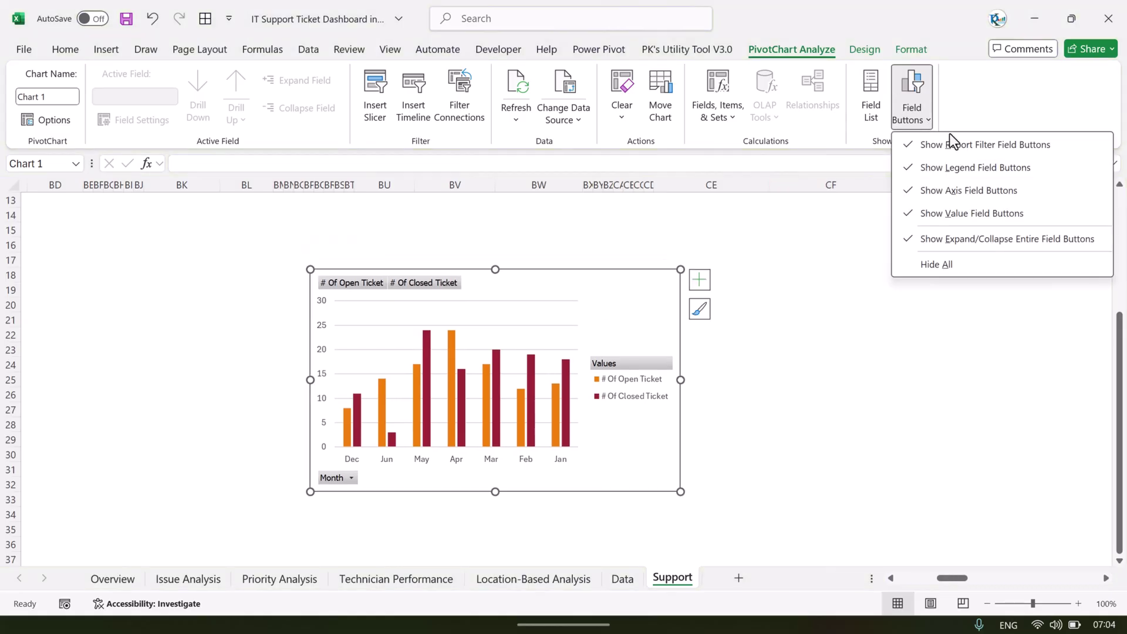
left_click(948, 264)
left_click(787, 389)
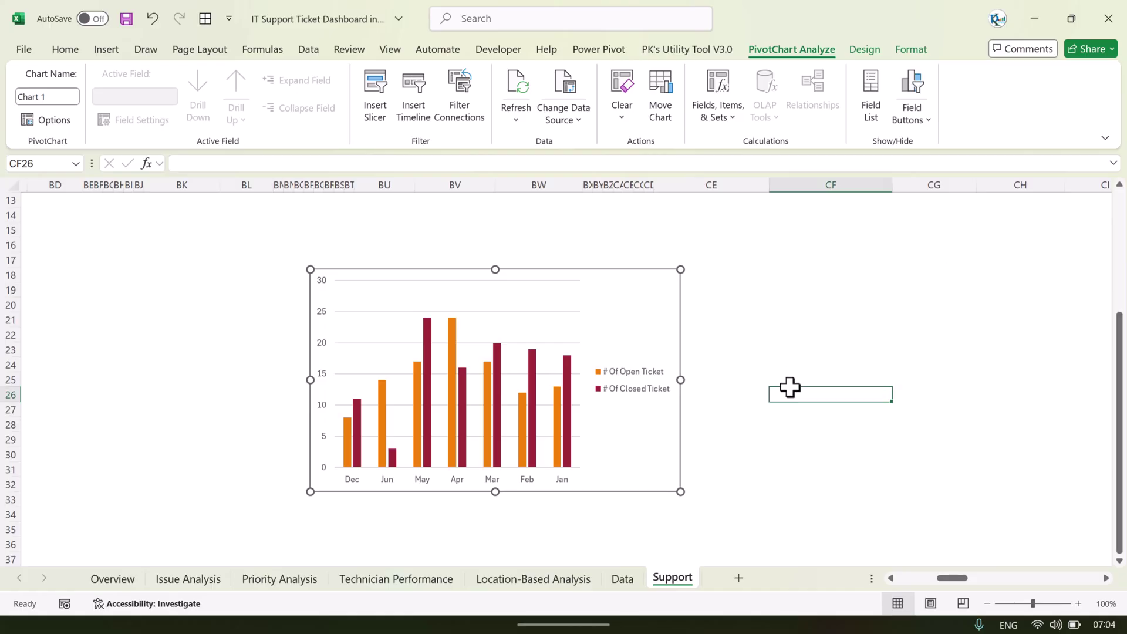
Set the chart's legend position to Bottom and widen the chart to about 16.25 cm.
double_click(627, 387)
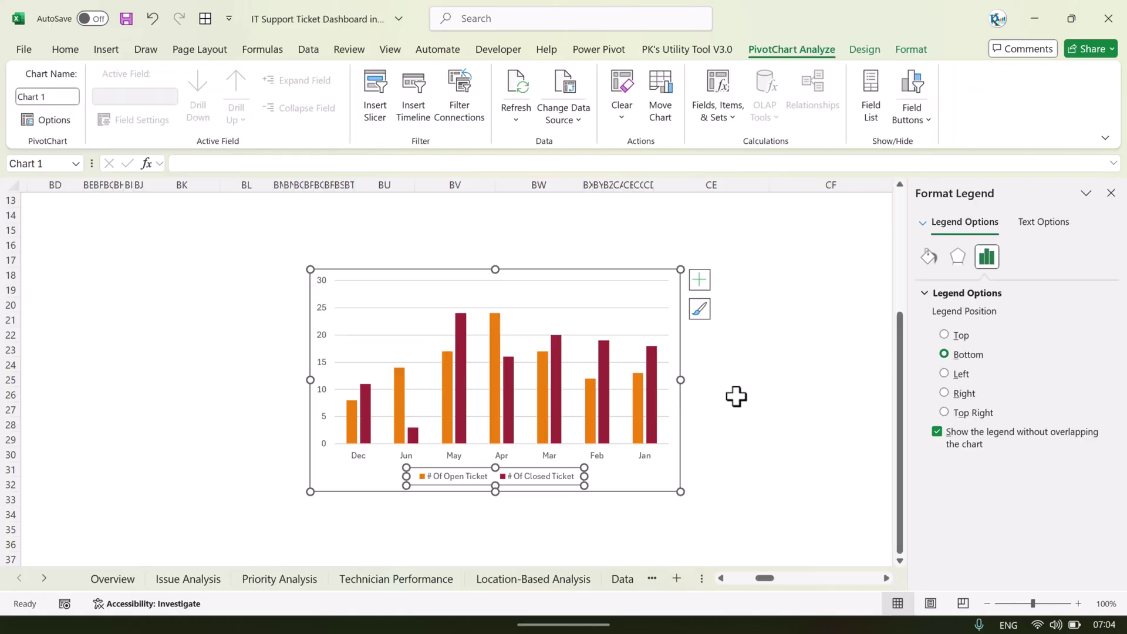
left_click_drag(680, 380, 783, 381)
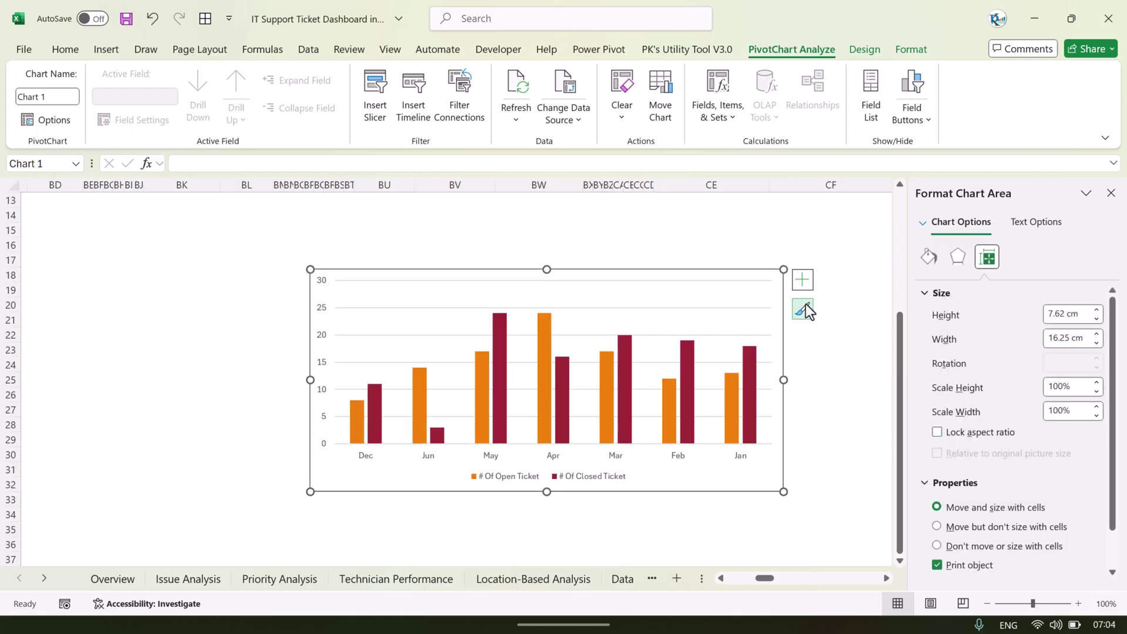
Add a chart title element to the PivotChart and remove its gridlines.
left_click(802, 279)
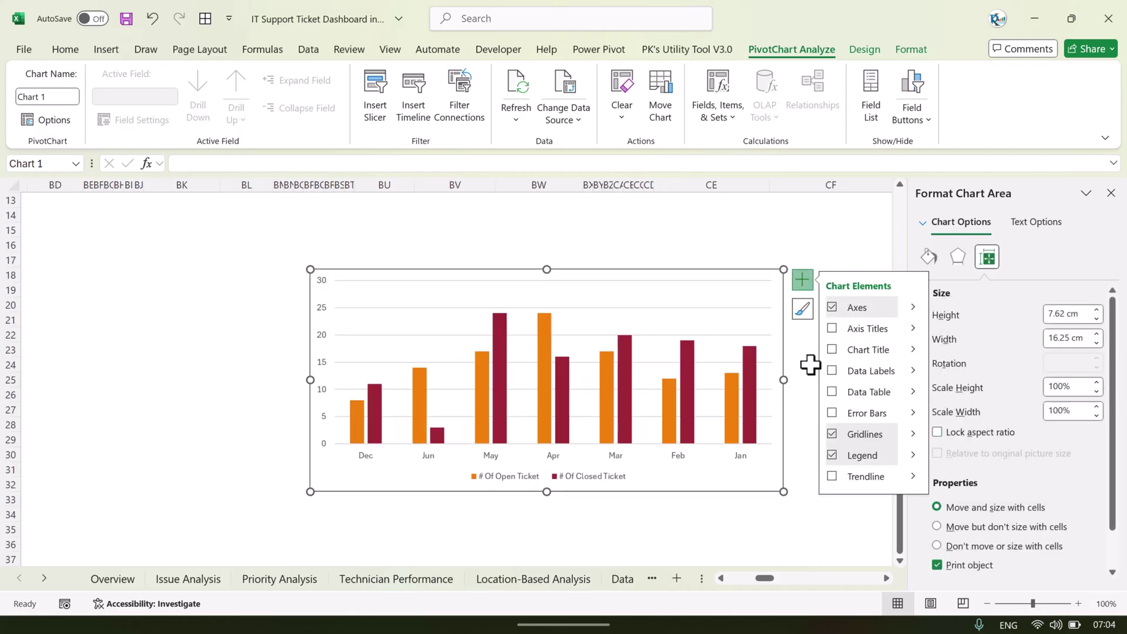
left_click(832, 350)
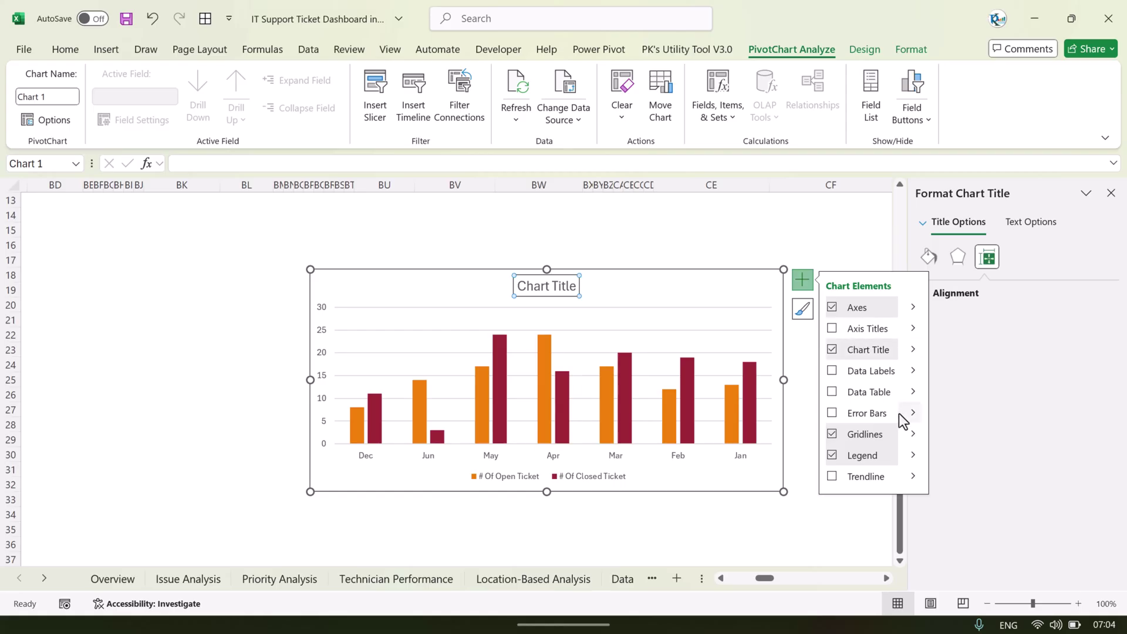
left_click(833, 435)
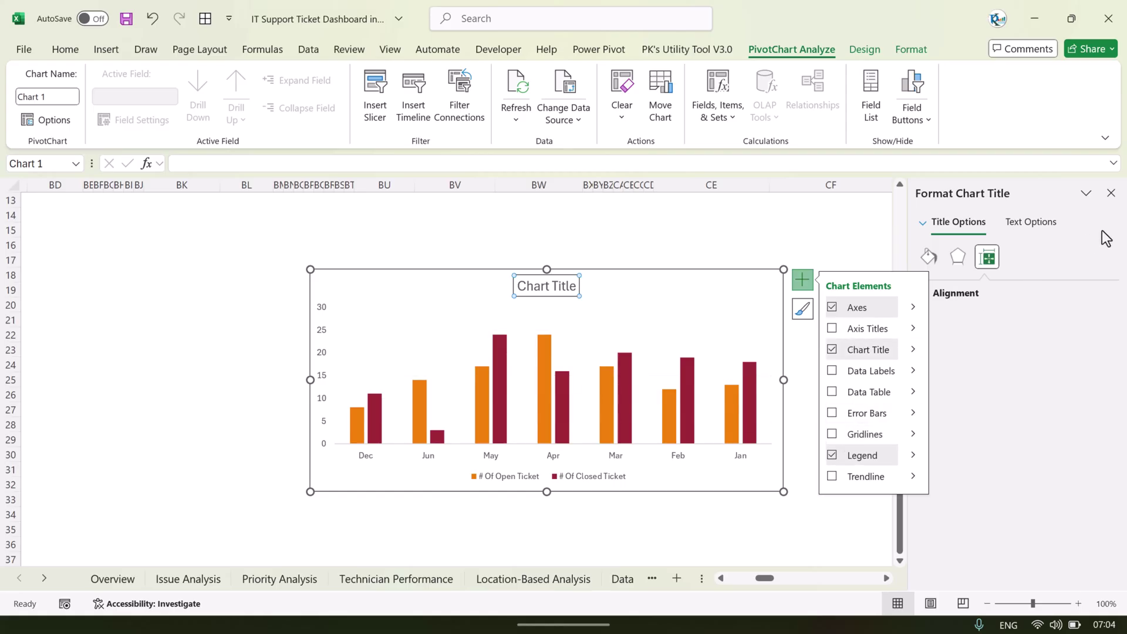
left_click(1111, 194)
Replace the placeholder chart title with "# of Open Tickets Vs # of Closed Ticket by Month".
left_click(552, 289)
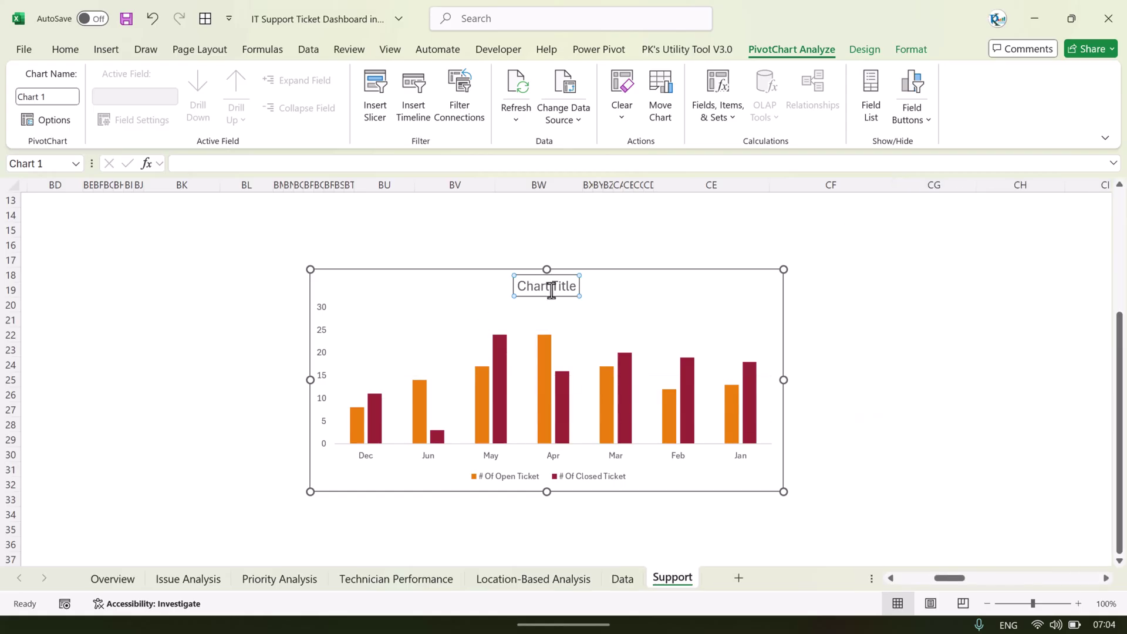
key("ctrl+a")
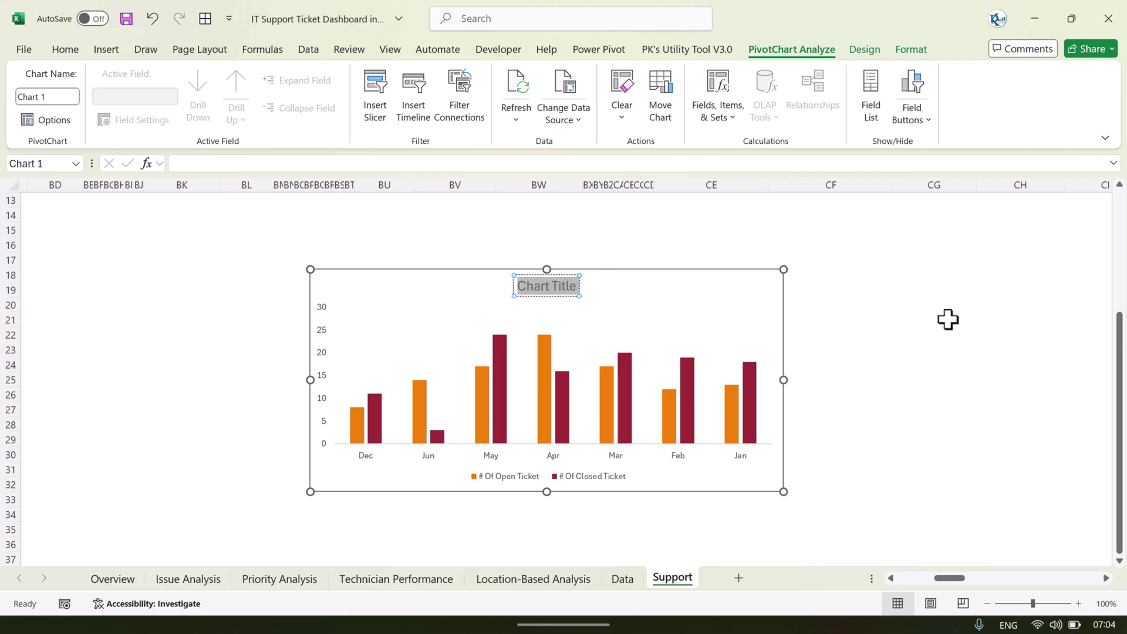
type("#")
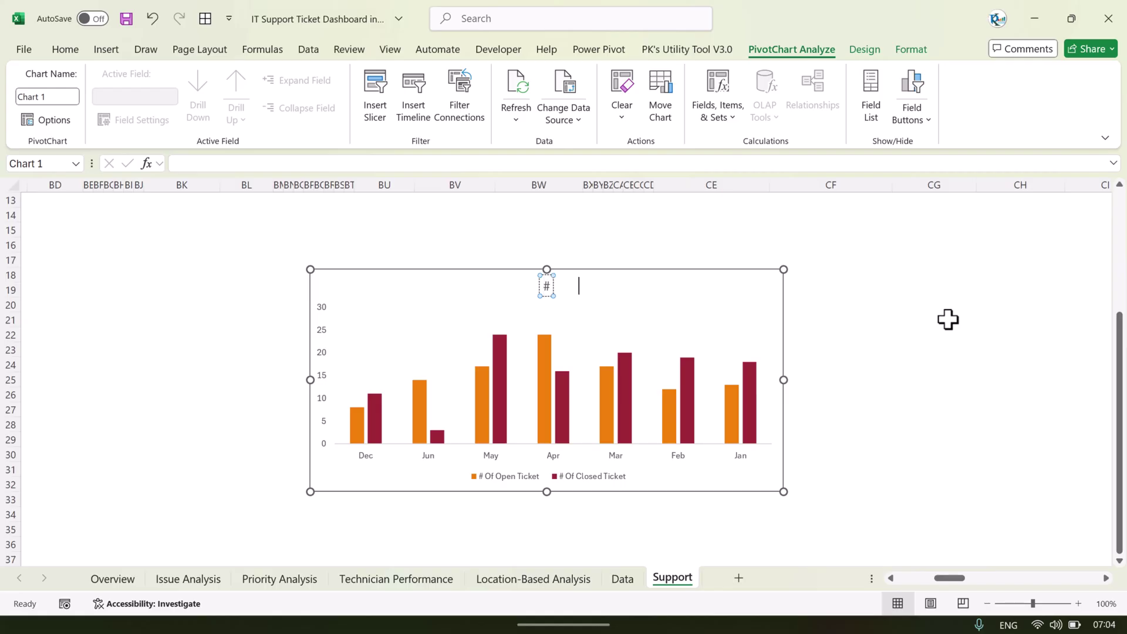
type(" of Open")
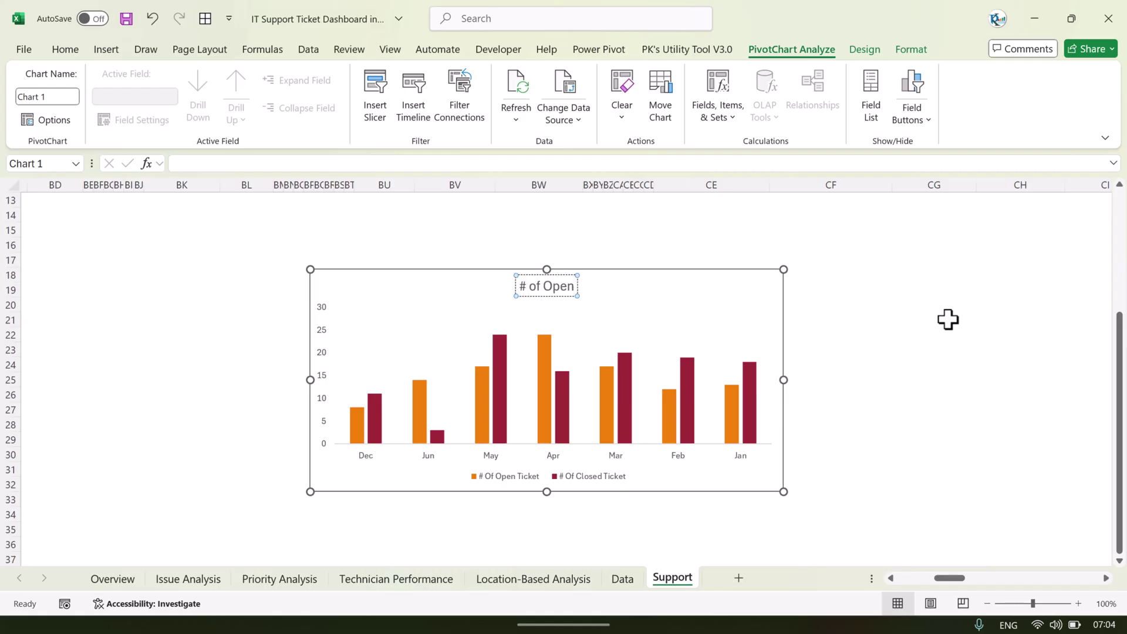
type(" Tickets Vs")
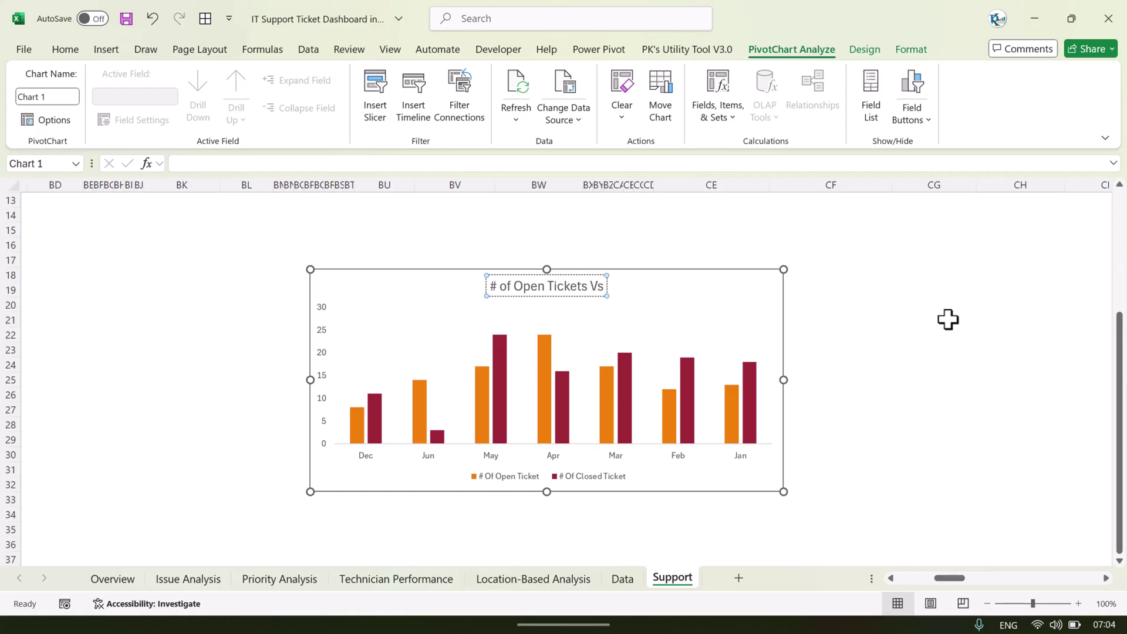
type(" # of Closed")
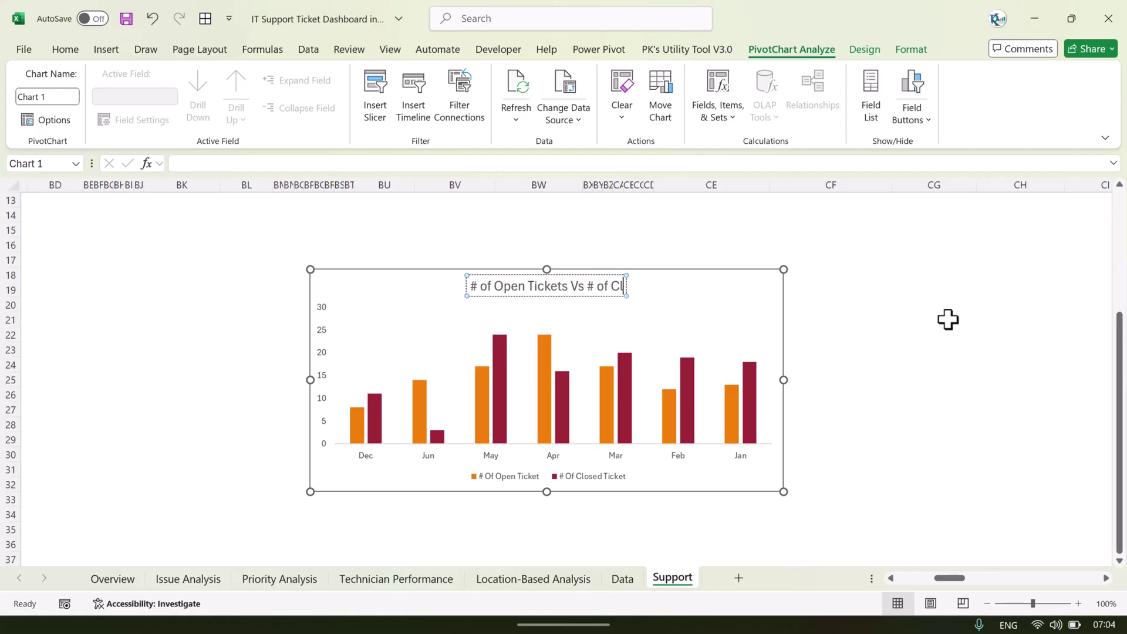
type(" Ticke")
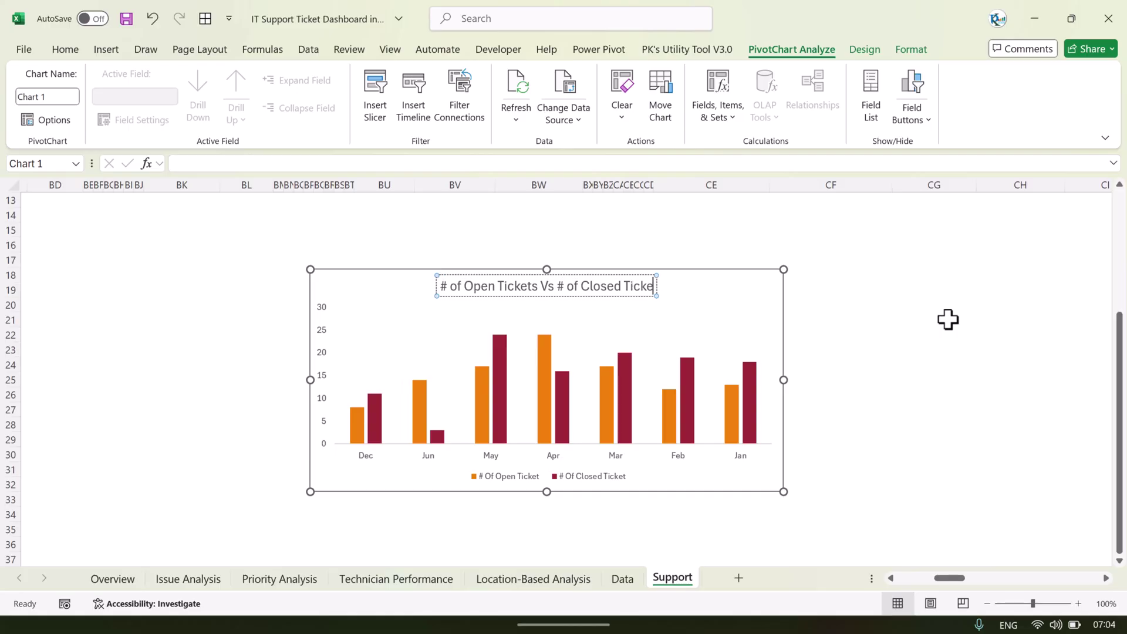
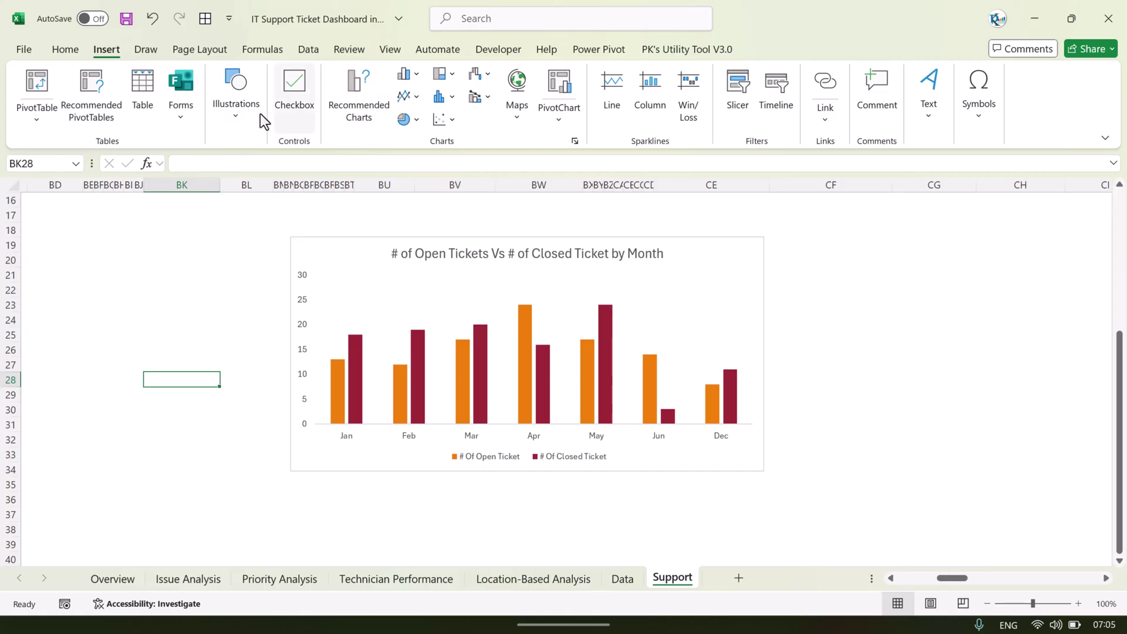
Draw an up block arrow about 2.72 cm high and 1.35 cm wide in the empty cells beside the chart.
left_click(238, 122)
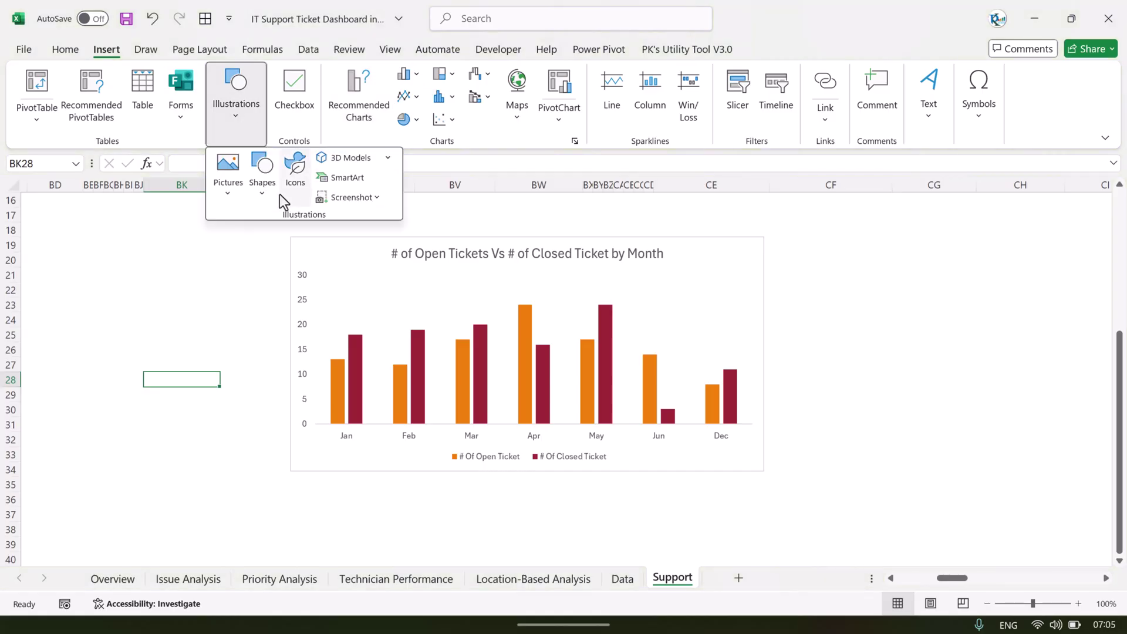
left_click(266, 179)
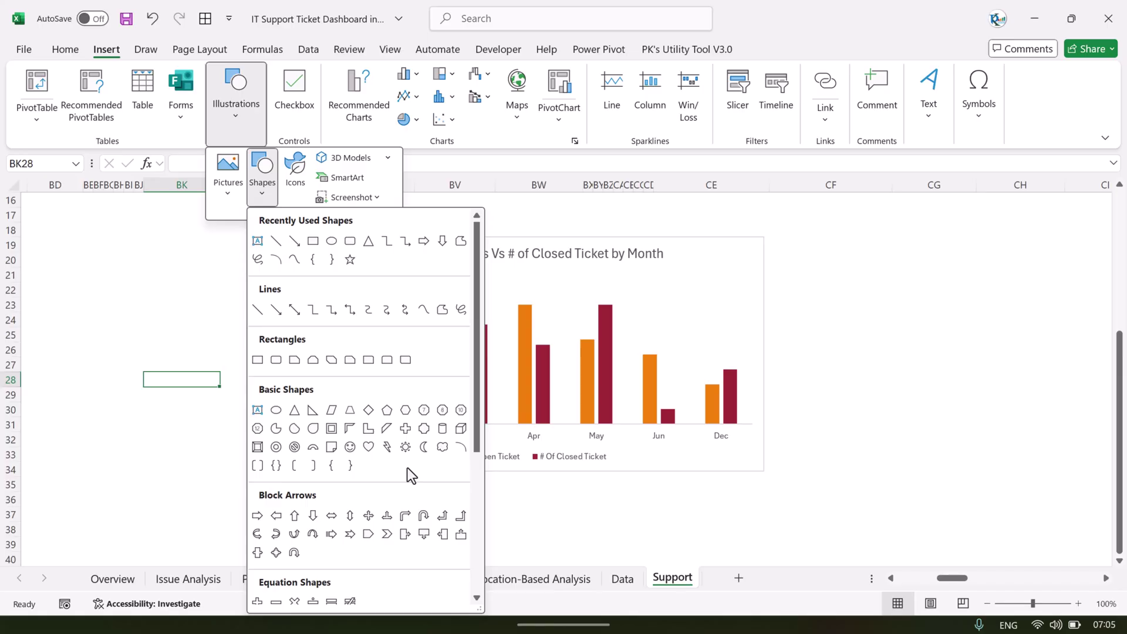
left_click(295, 515)
left_click_drag(883, 335, 890, 383)
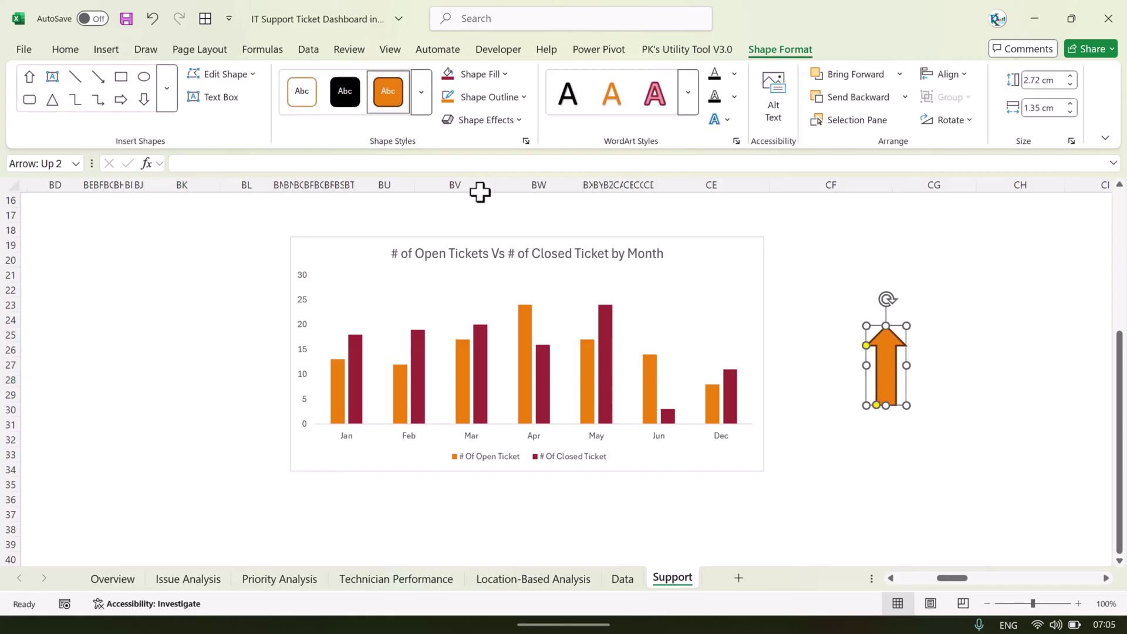
Fill the up arrow with the purple theme color and a dark-variation vertical gradient that darkens toward the base.
left_click(481, 74)
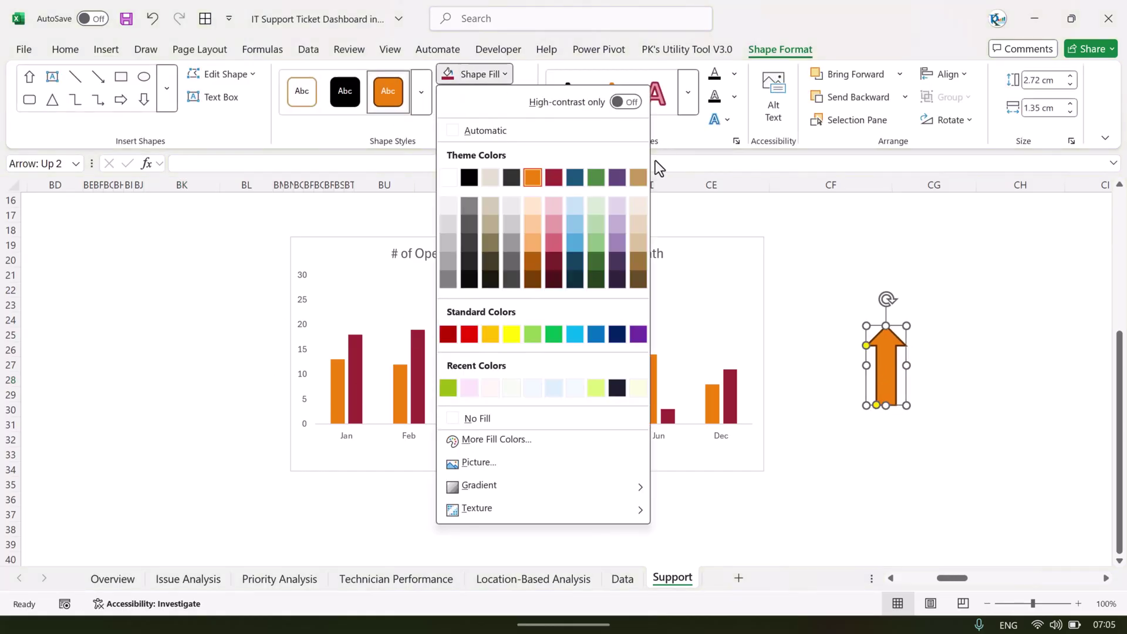
left_click(617, 177)
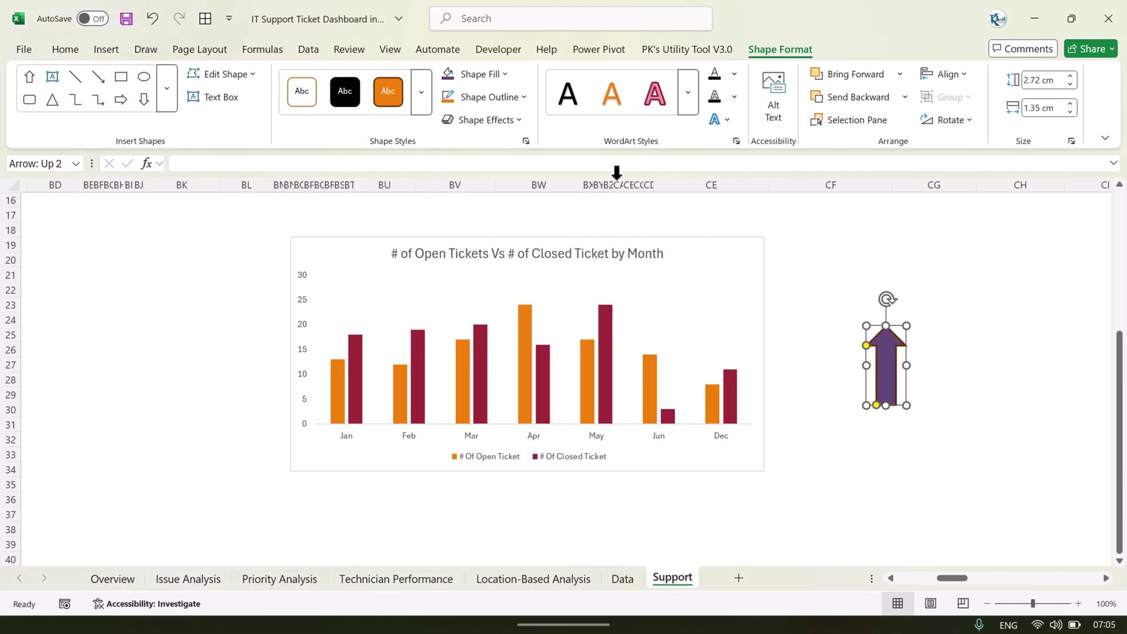
left_click(504, 75)
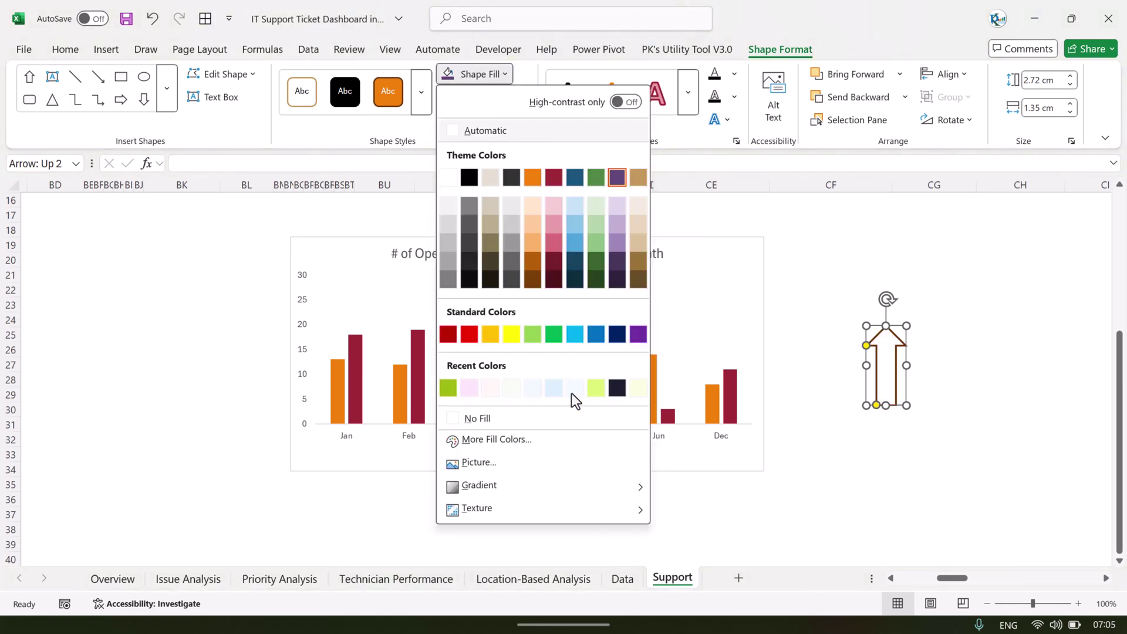
mouse_move(525, 487)
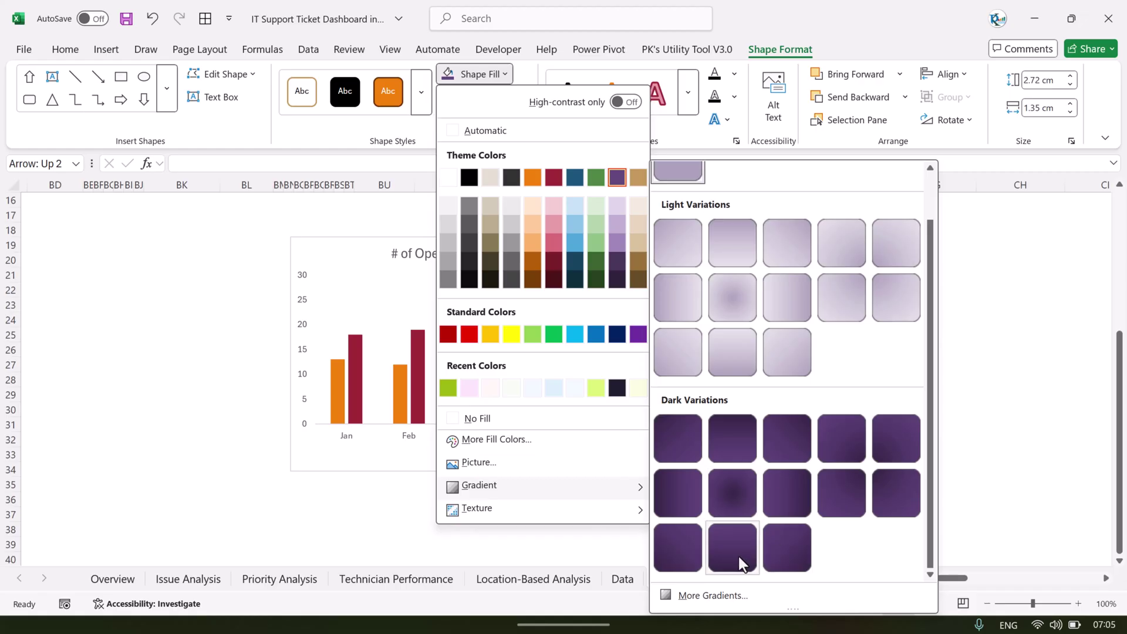
left_click(739, 557)
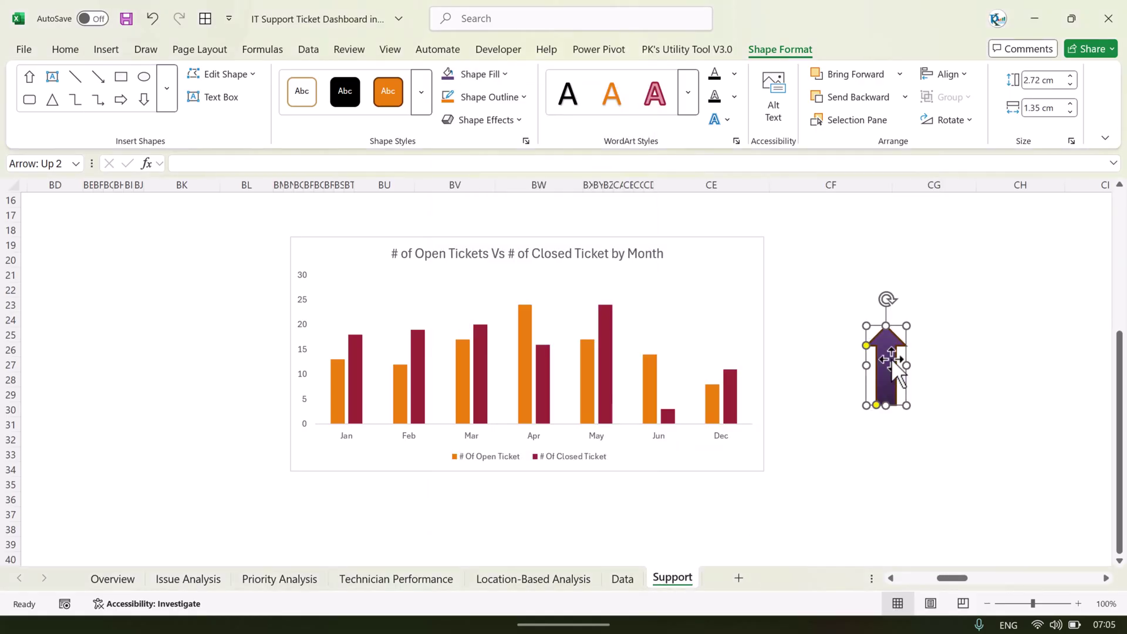
Duplicate the purple arrow beside the original and fill the copy with the lightest purple and a vertical gradient darkening toward the base.
left_click_drag(891, 358, 948, 360)
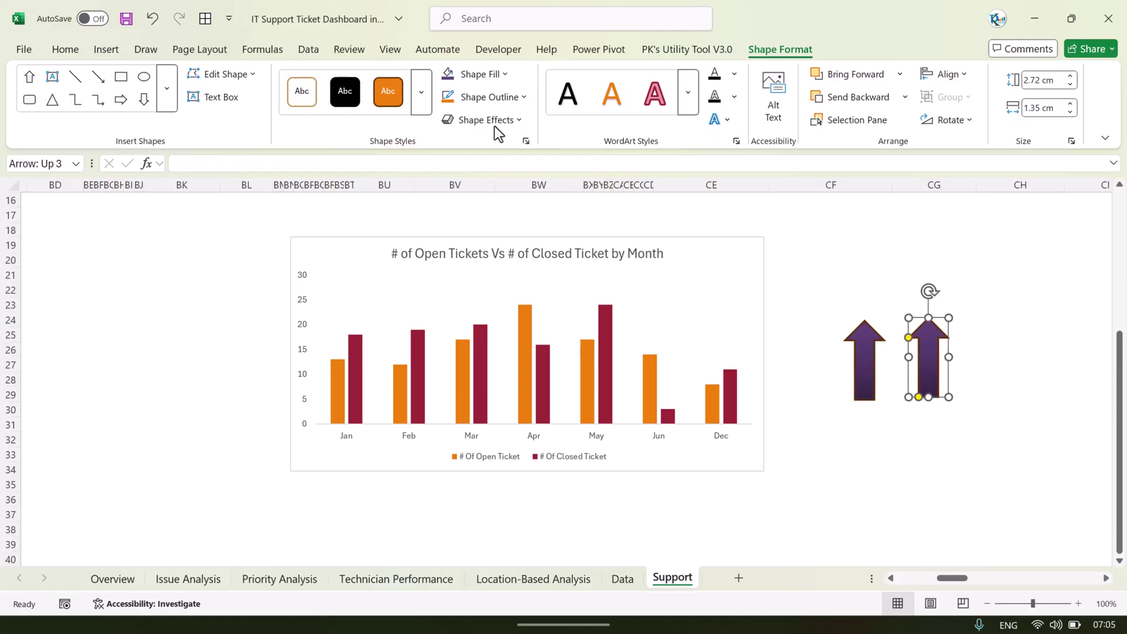
left_click(481, 74)
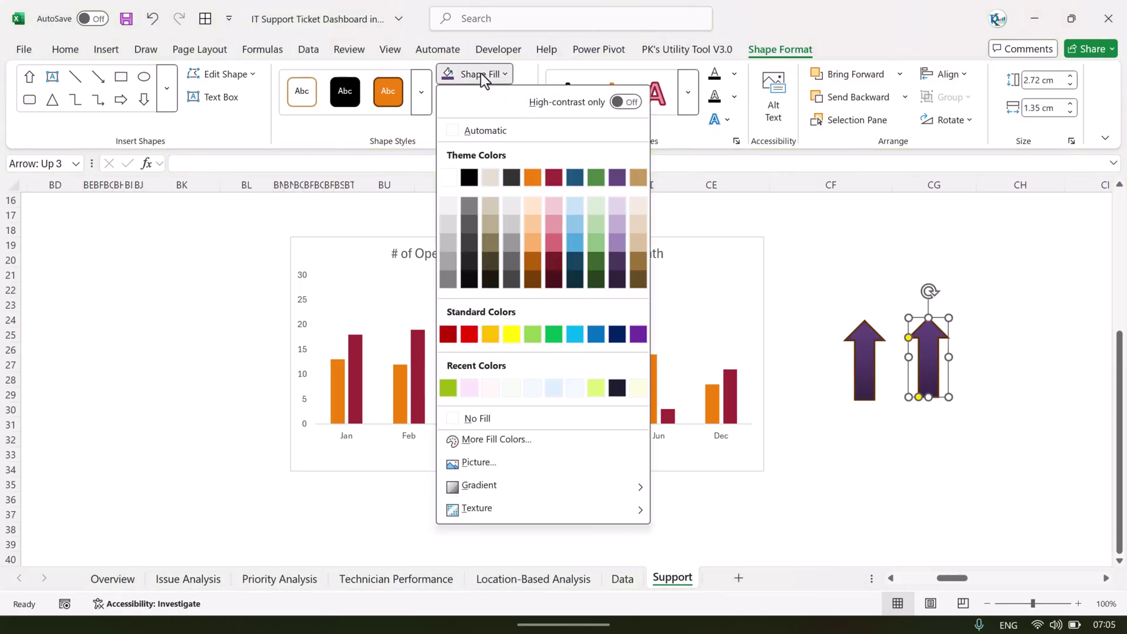
left_click(618, 206)
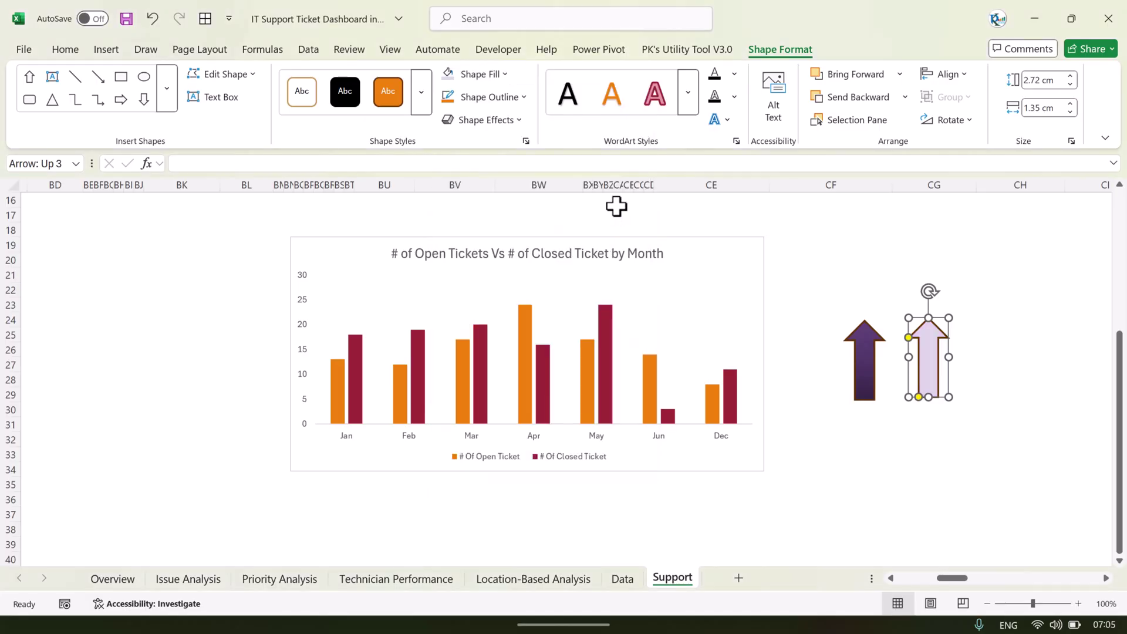
left_click(493, 77)
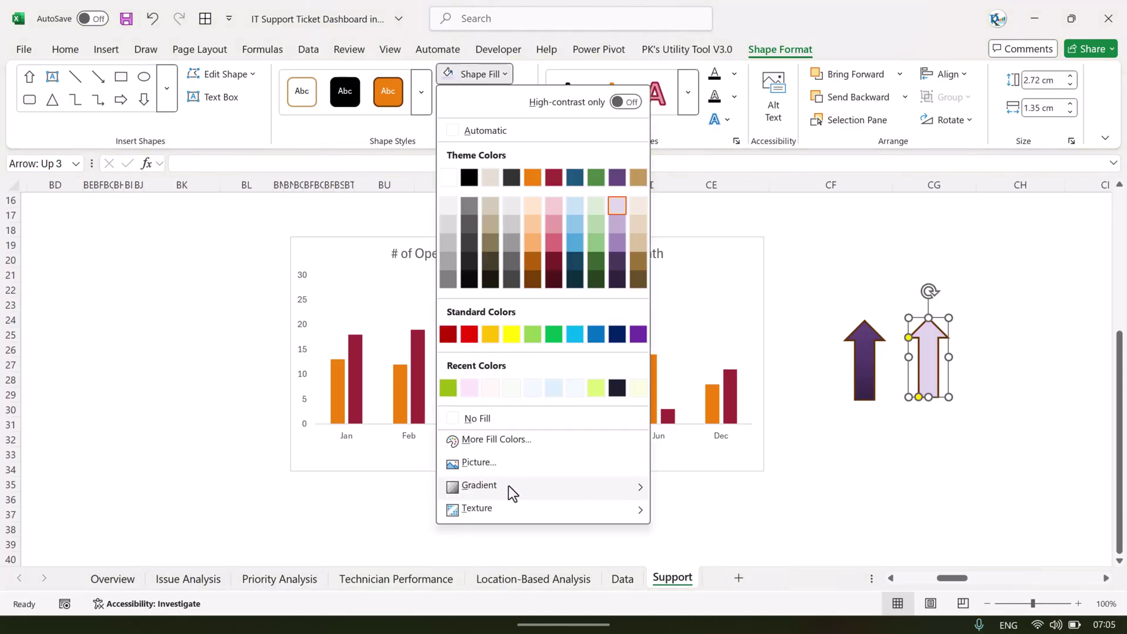
mouse_move(534, 488)
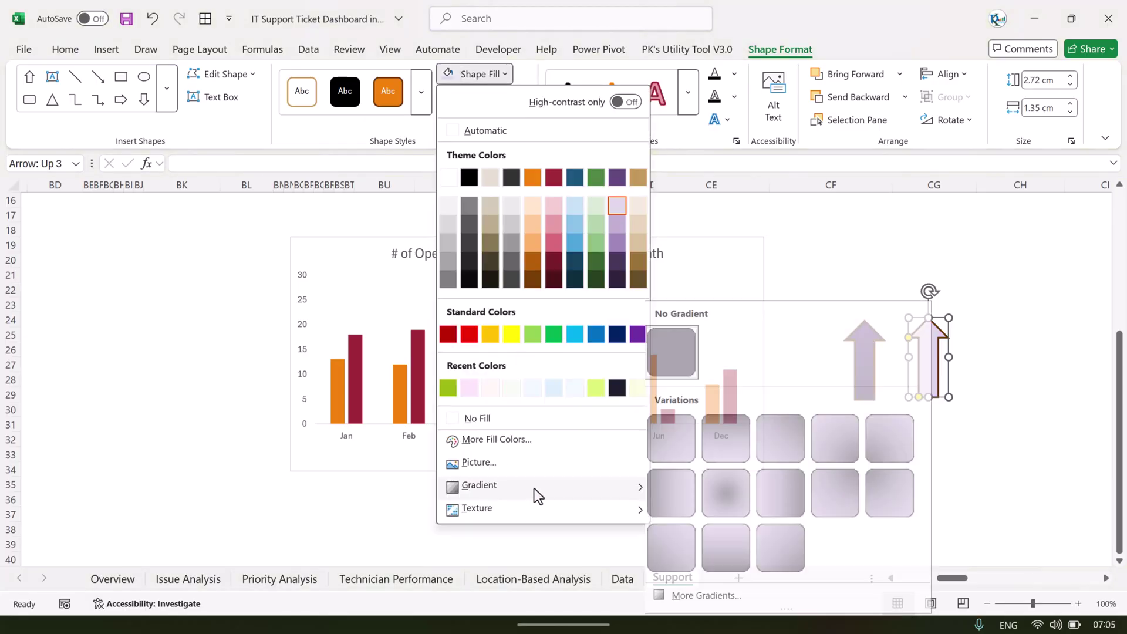
left_click(733, 548)
left_click(1027, 395)
Remove the outline from both the dark and light purple arrows.
left_click(923, 351)
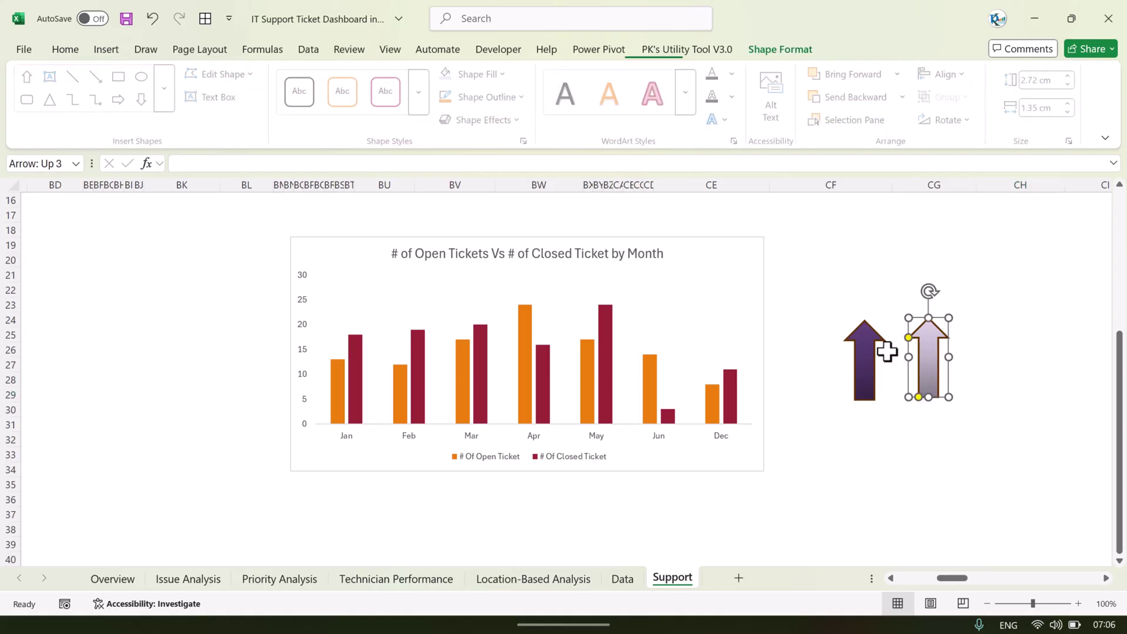
left_click(867, 347, "shift")
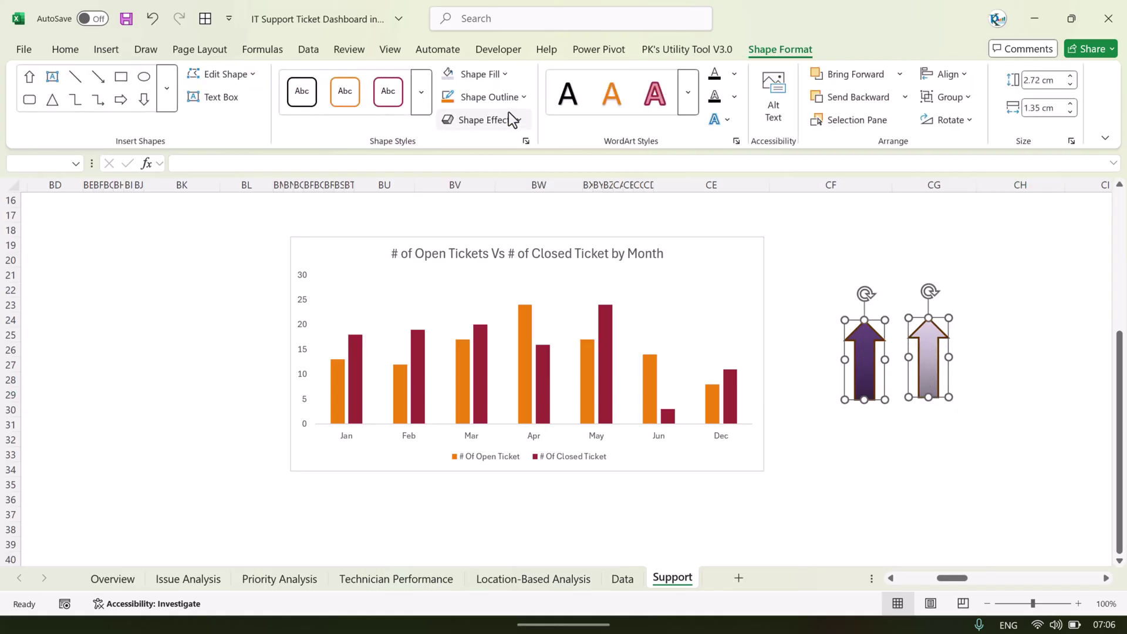
left_click(495, 98)
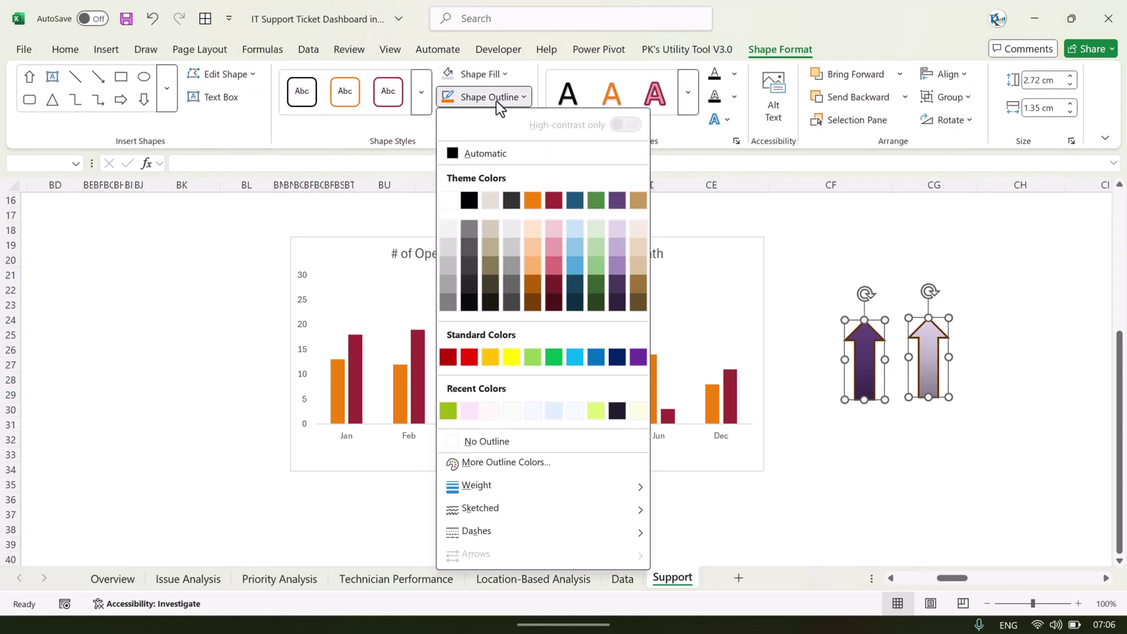
left_click(477, 445)
left_click(934, 453)
Copy the dark purple arrow and paste it onto the # Of Open Ticket series to replace its orange columns.
left_click(865, 378)
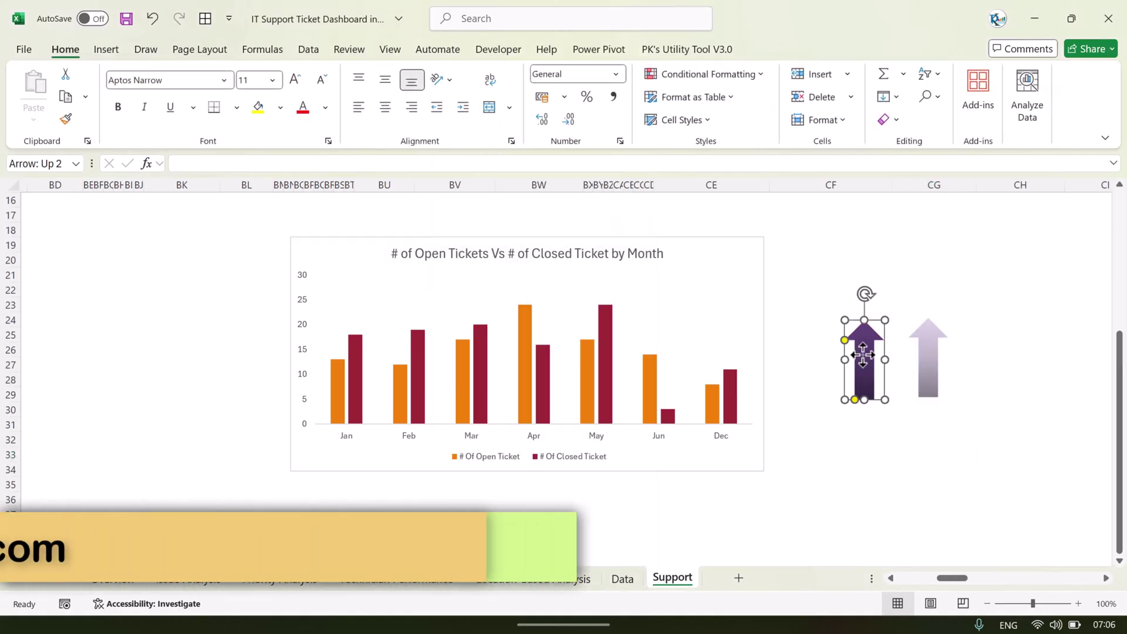
left_click(527, 355)
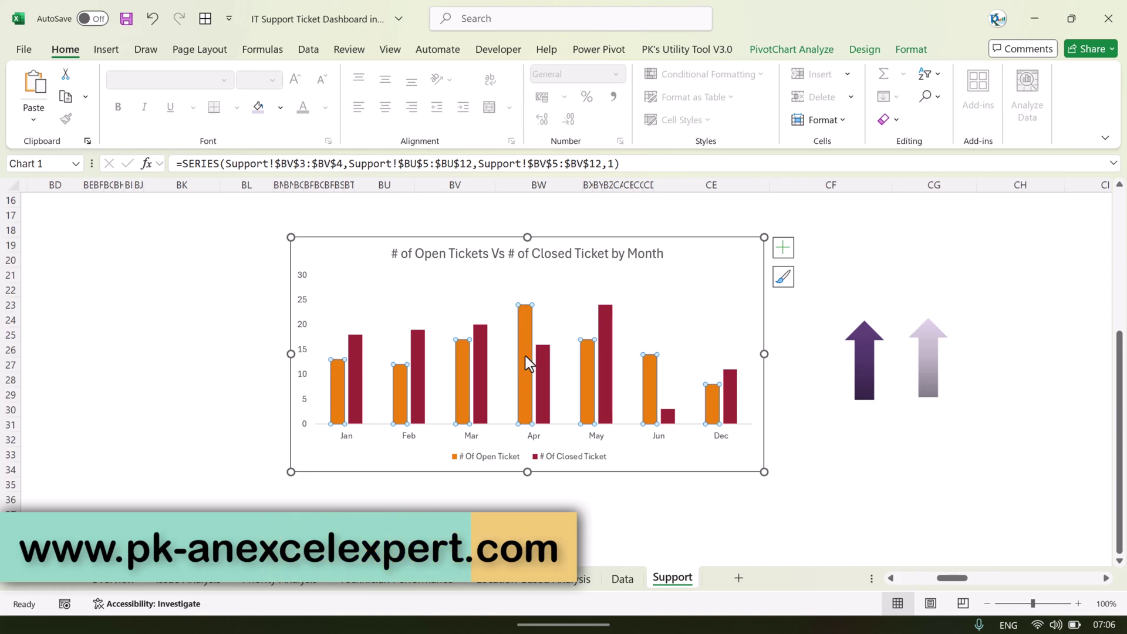
key("ctrl+v")
Copy the light purple arrow and paste it onto the # Of Closed Ticket series to replace its dark red columns.
left_click(928, 359)
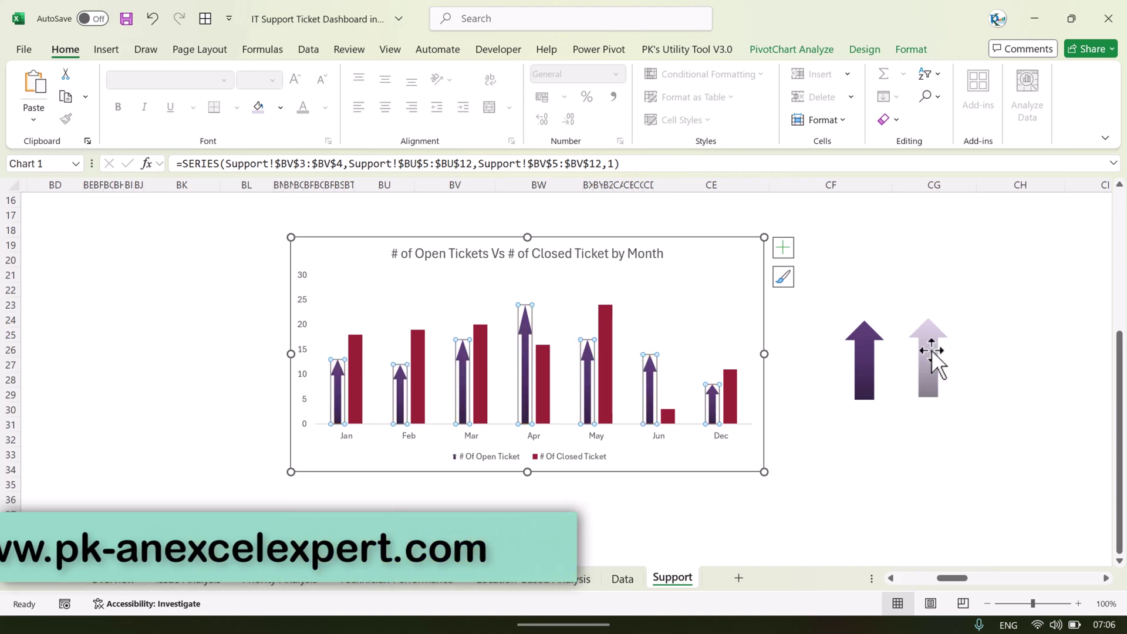
left_click(607, 363)
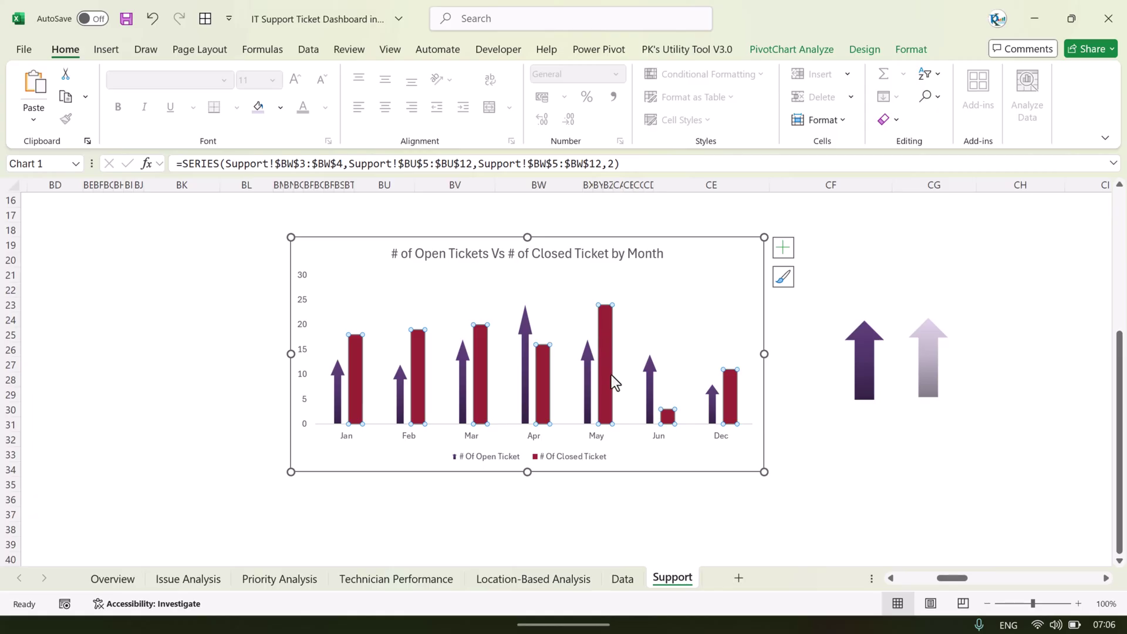
key("ctrl+v")
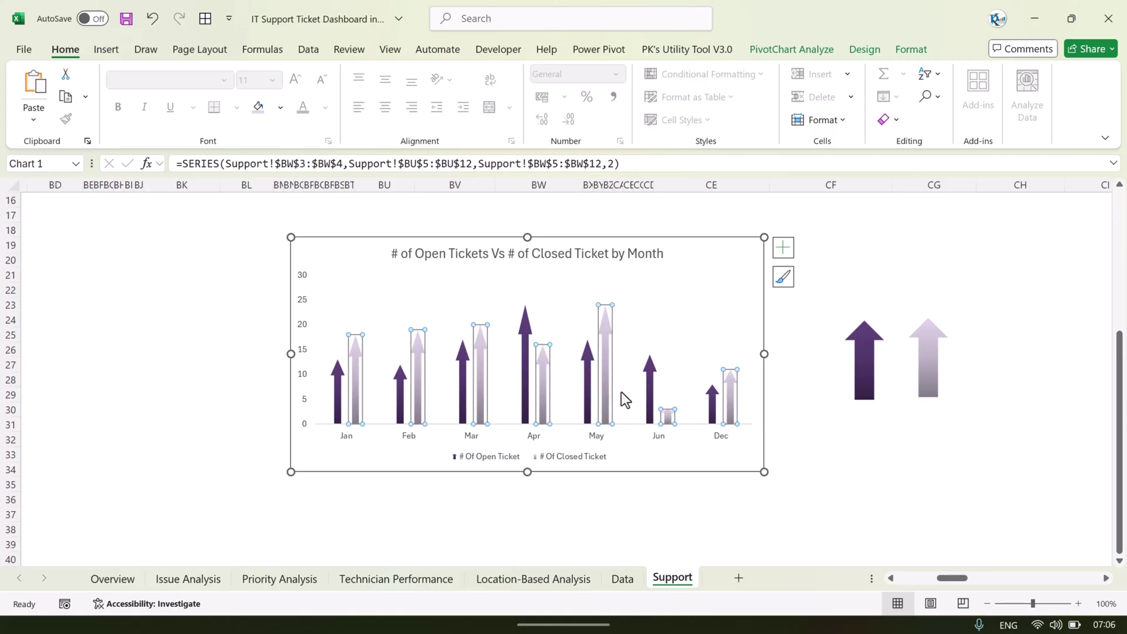
left_click(1020, 499)
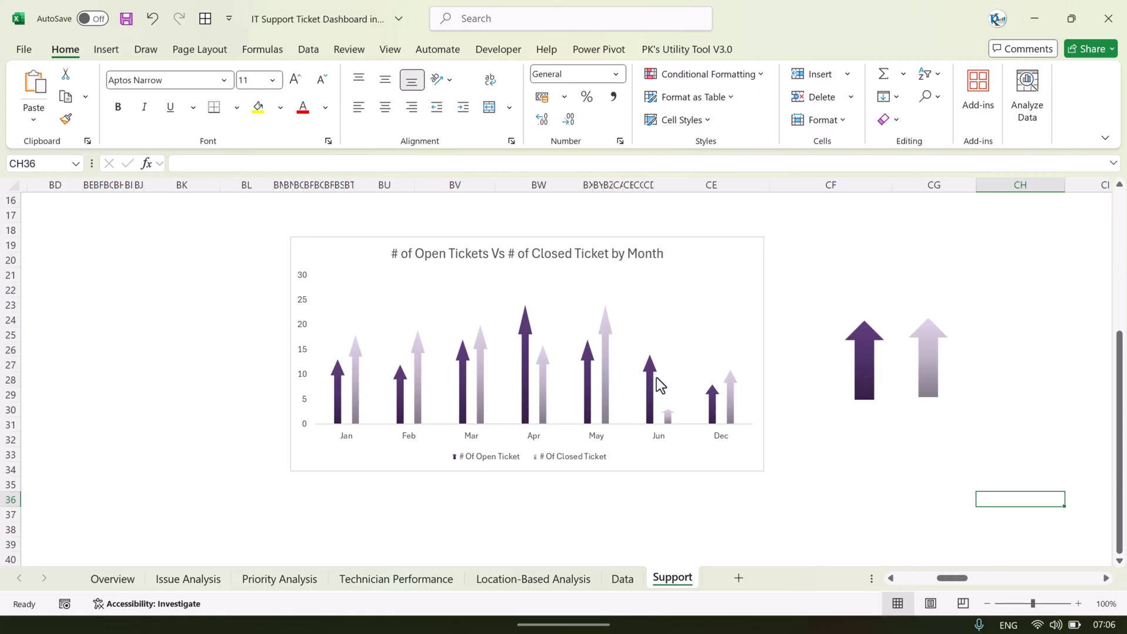
Set the # Of Closed Ticket series overlap to 25% and the gap width to 69% so the arrows become wider.
right_click(607, 364)
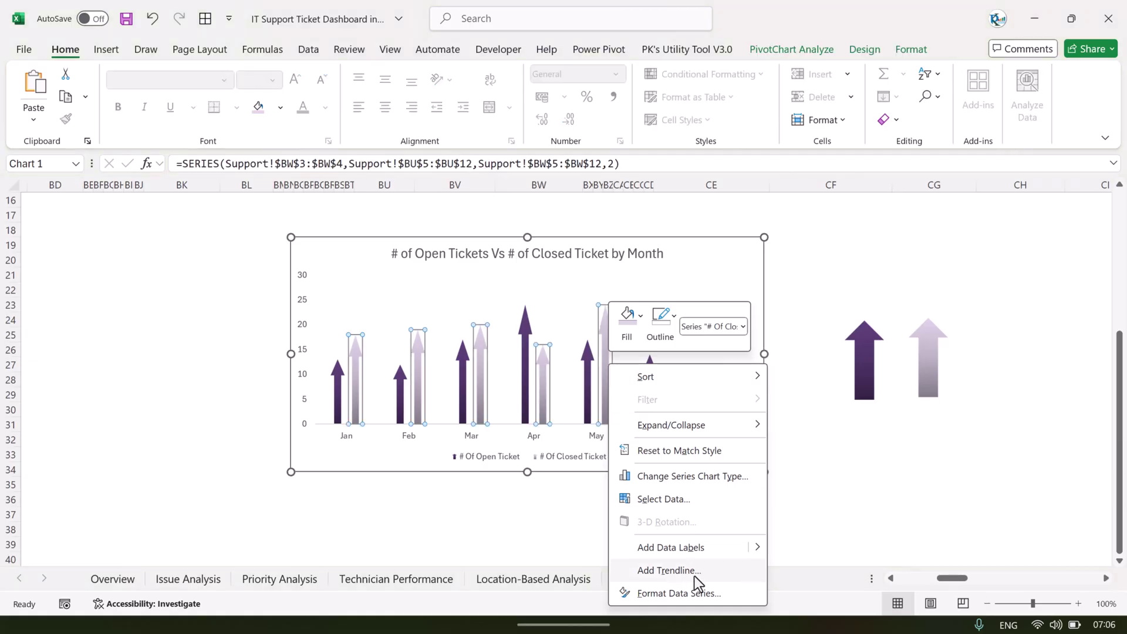
left_click(700, 593)
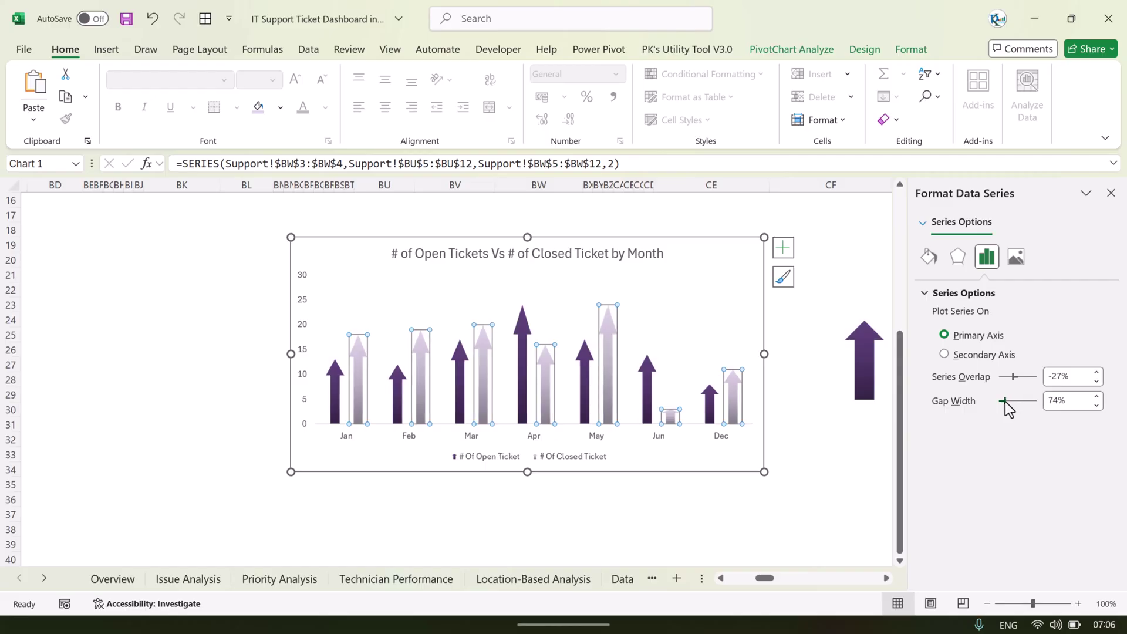
left_click_drag(1005, 402, 1003, 402)
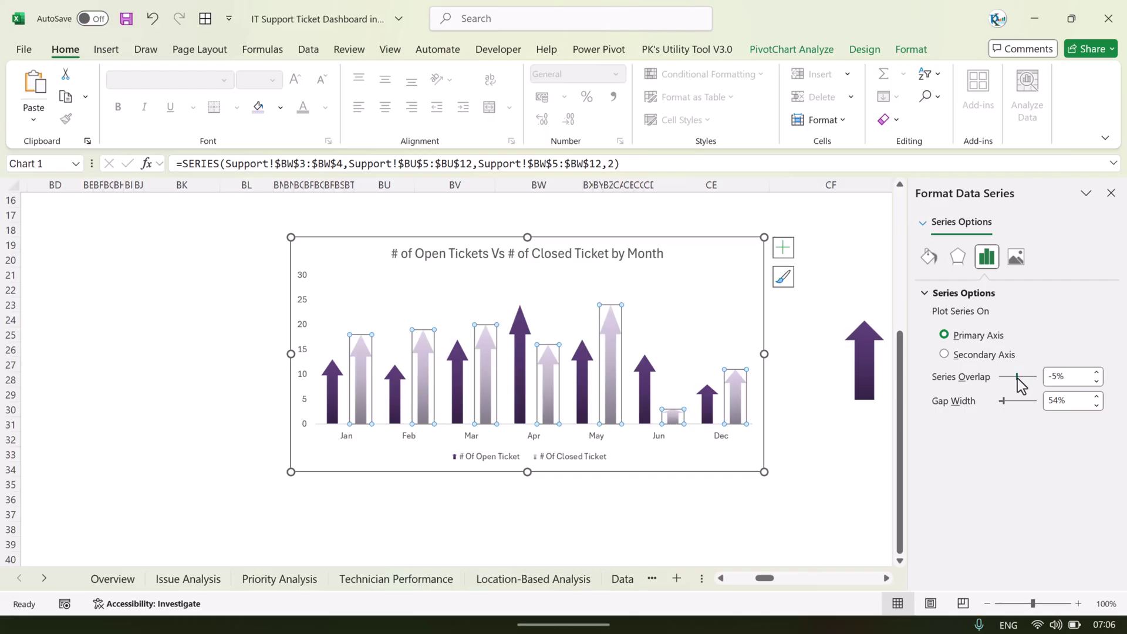
left_click_drag(1018, 378, 1019, 378)
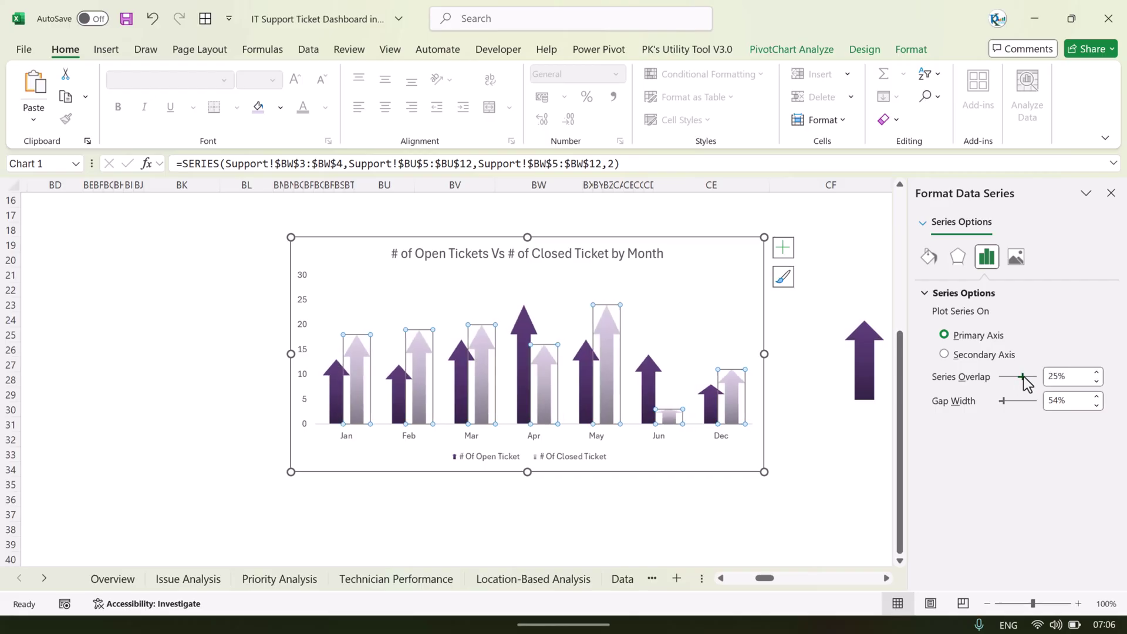
left_click_drag(1007, 405, 1005, 401)
left_click(796, 420)
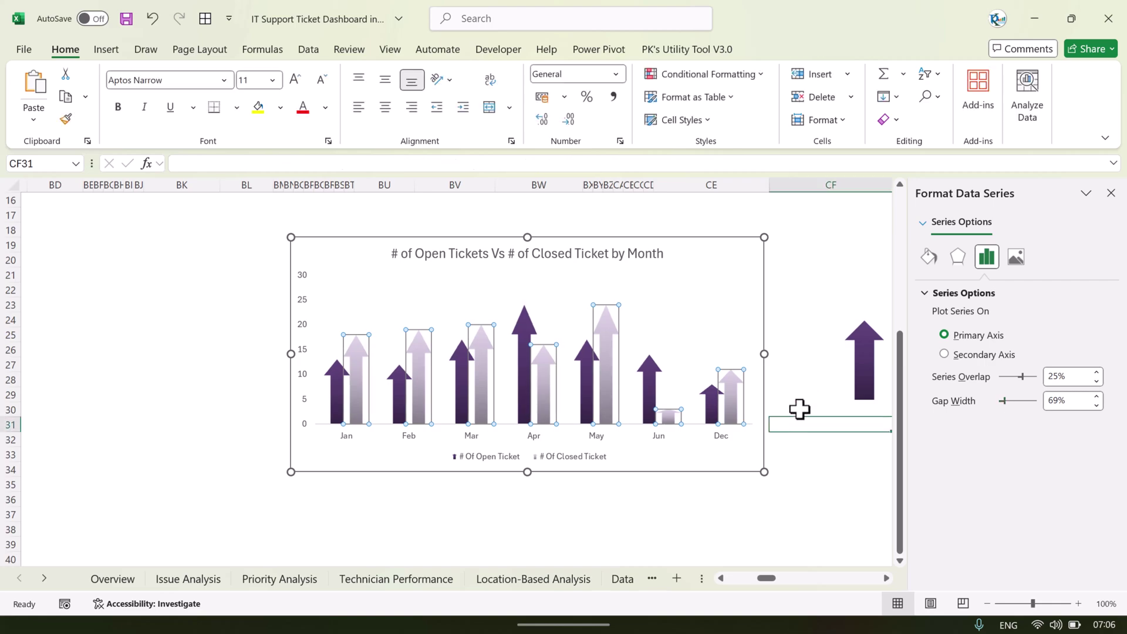
Add data labels to the monthly open versus closed ticket chart and close the formatting pane.
left_click(746, 258)
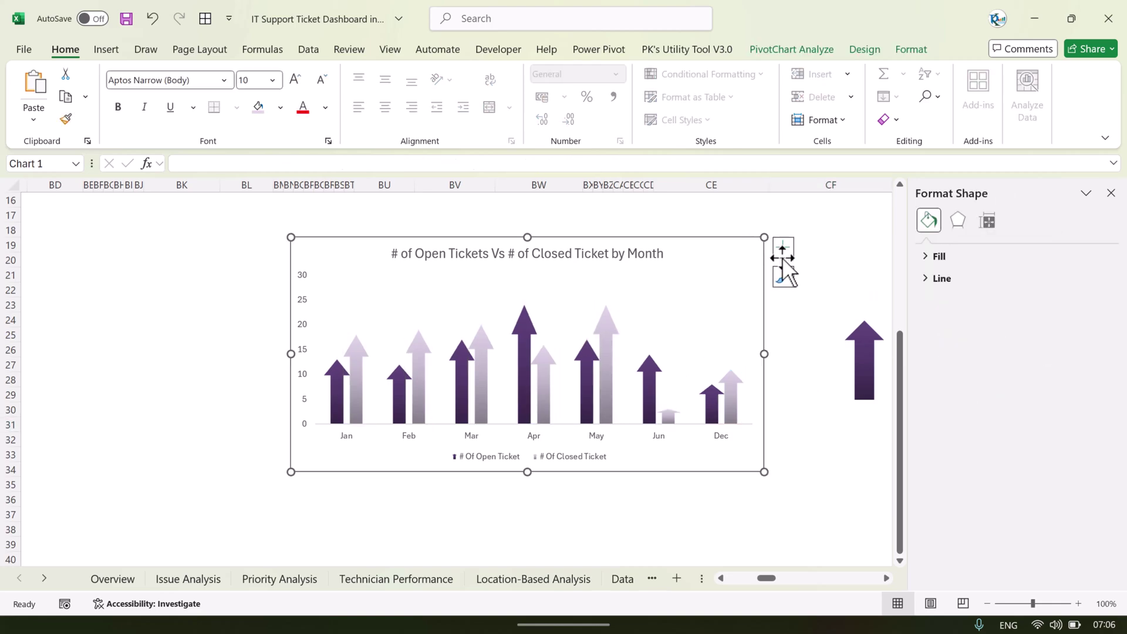
left_click(783, 247)
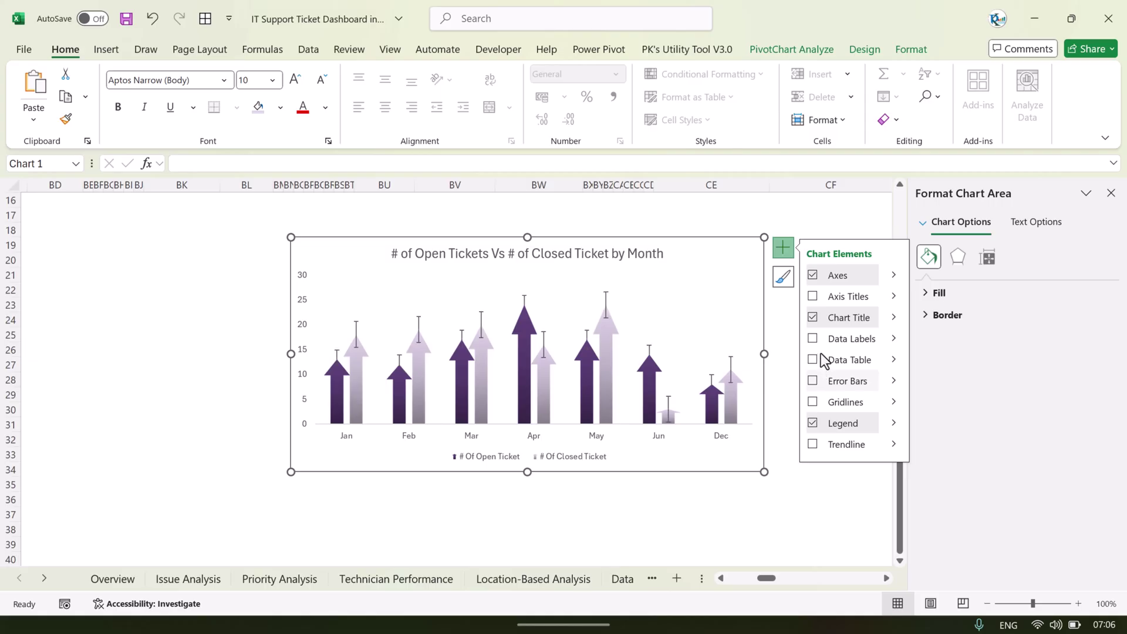
left_click(812, 338)
left_click(777, 503)
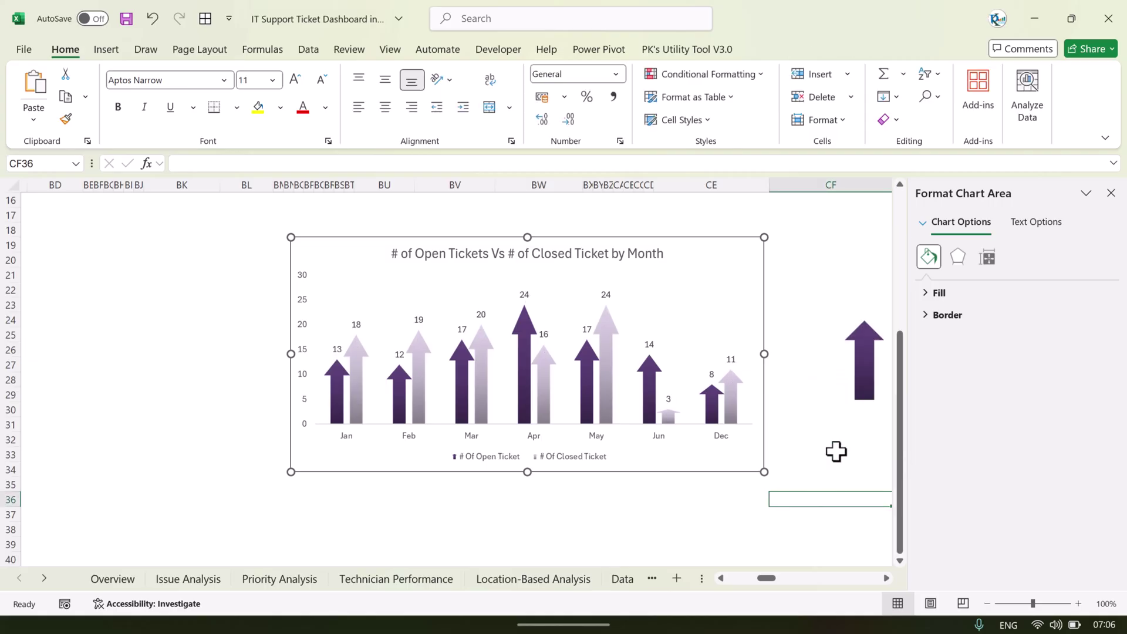
left_click(1112, 193)
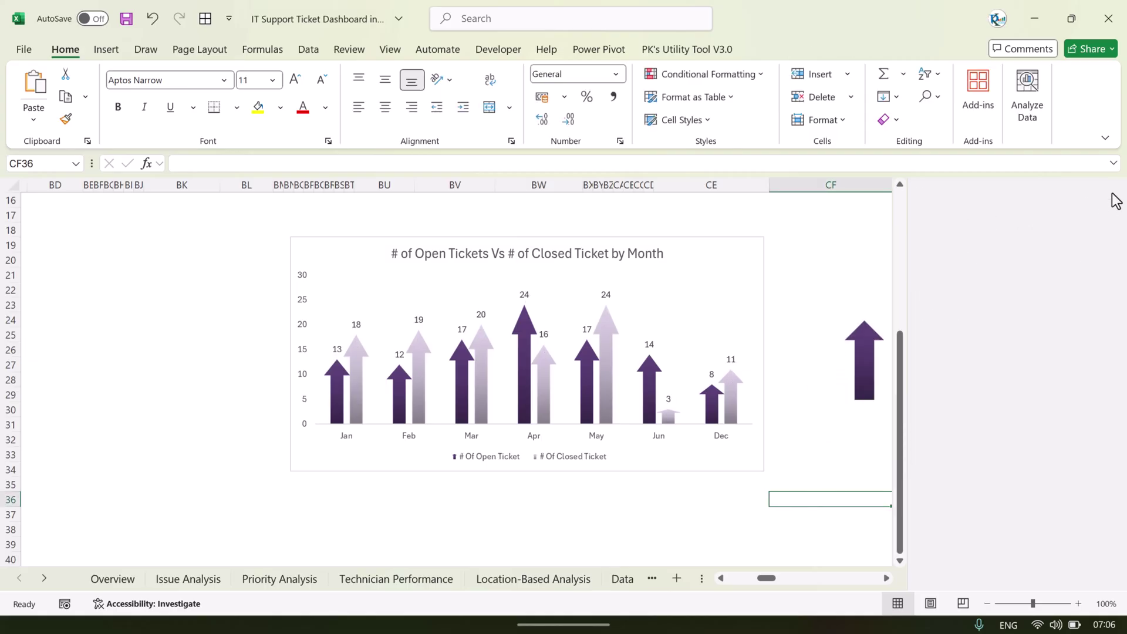
Compare the finished arrow chart on the Support sheet with the Open Vs Closed Ticket by Month chart on the Overview sheet.
left_click(111, 578)
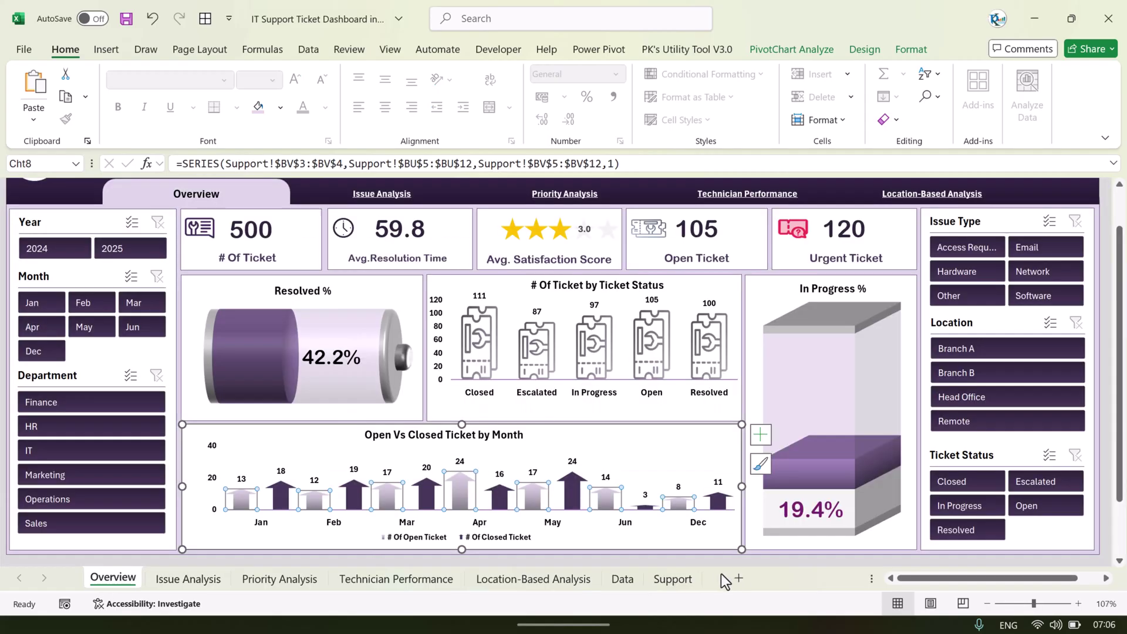
left_click(669, 581)
left_click(731, 246)
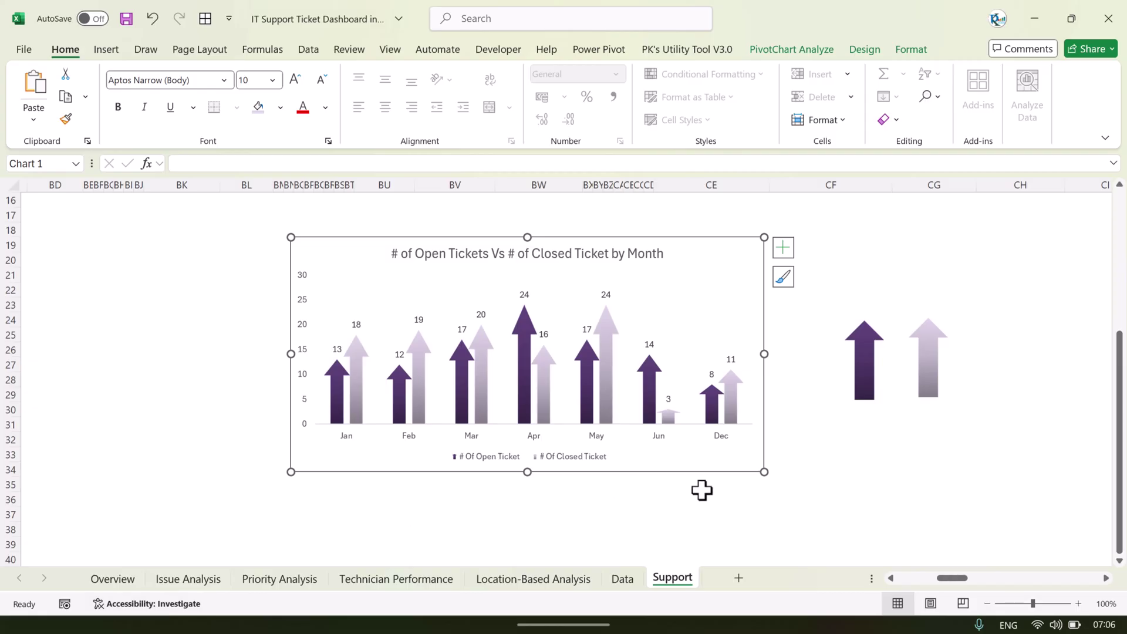
left_click(112, 579)
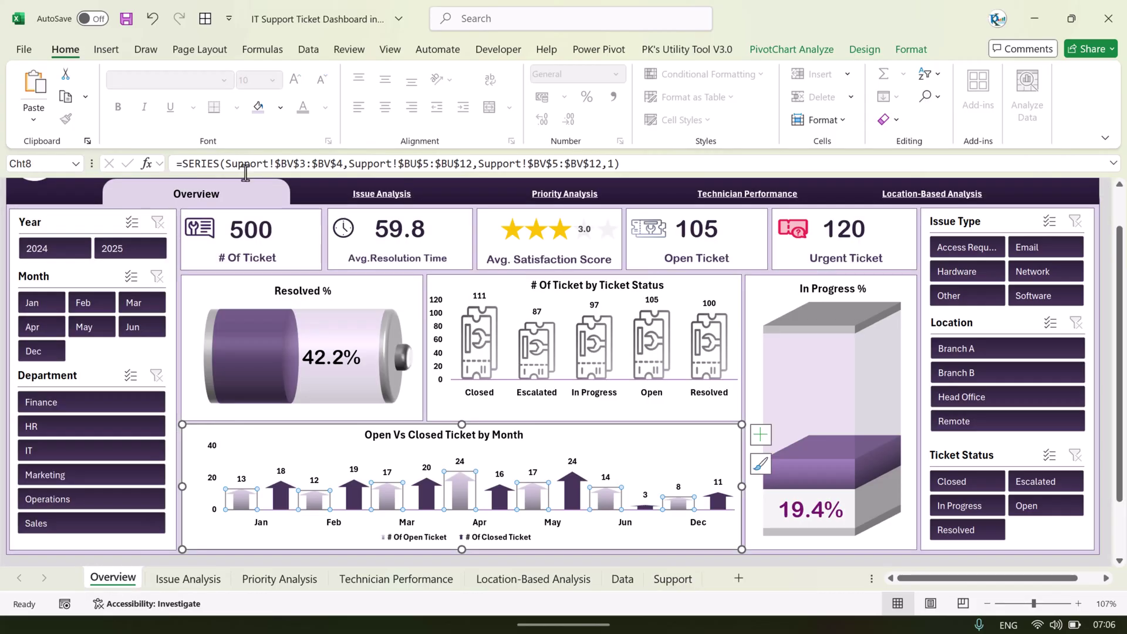
scroll(250, 355, "up", 1)
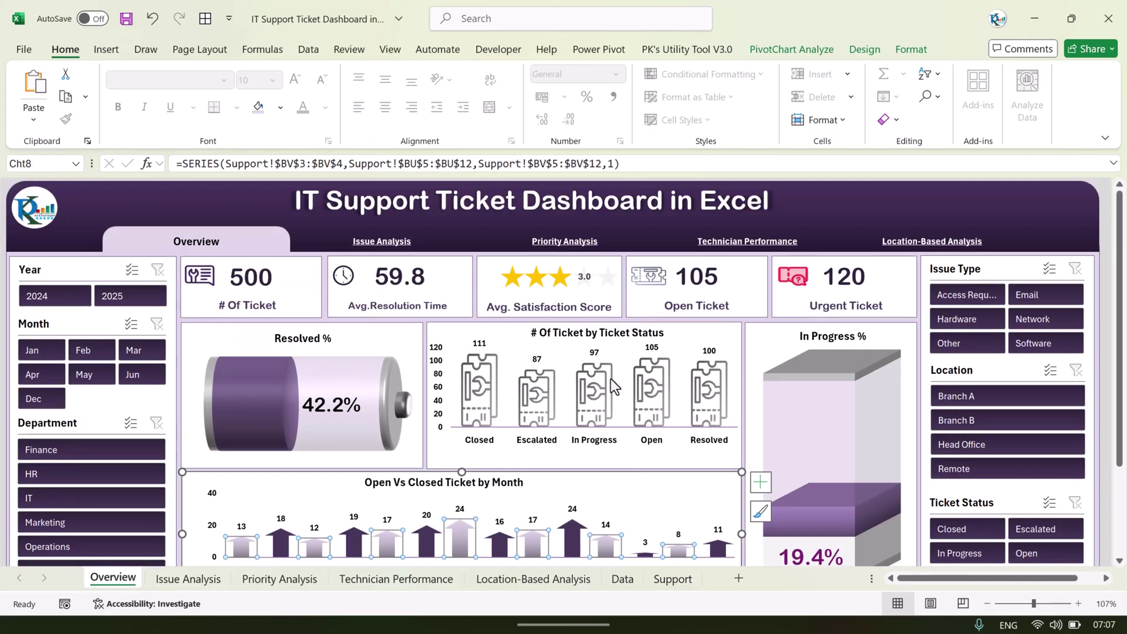
scroll(623, 400, "down", 2)
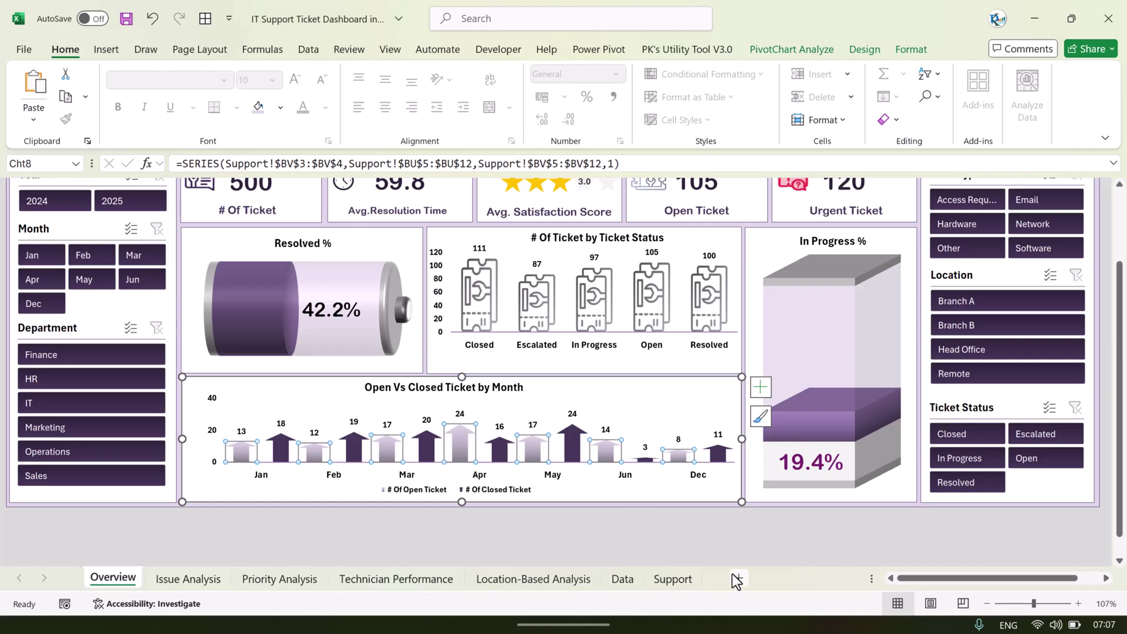
Add a new blank worksheet after Overview and hide its gridlines.
left_click(736, 580)
left_click(381, 322)
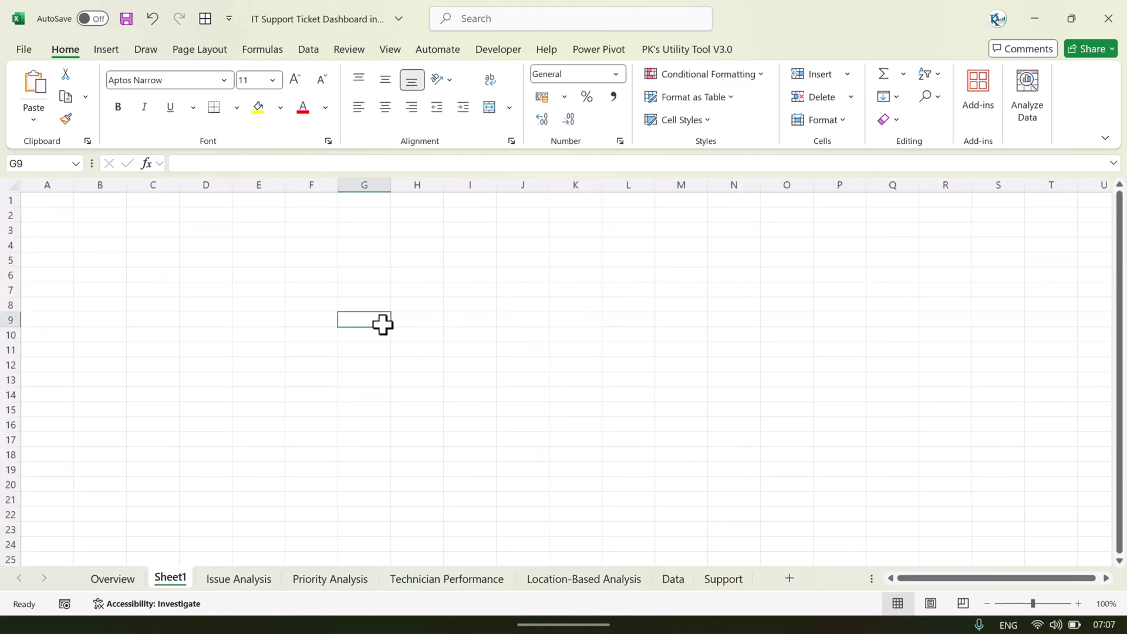
left_click(390, 52)
left_click(517, 101)
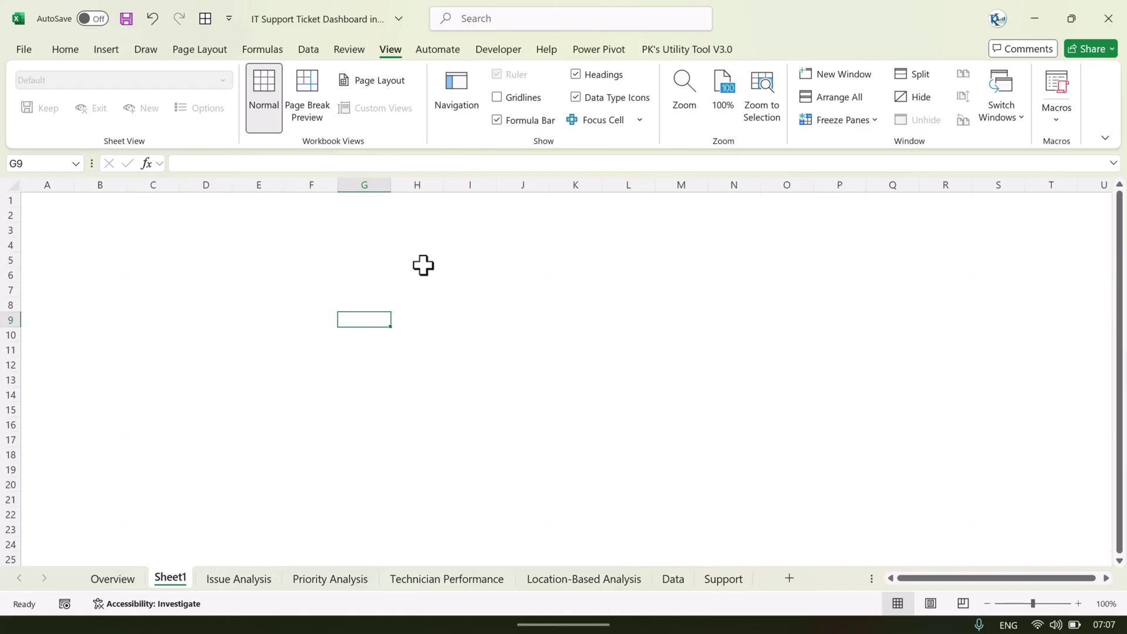
left_click(418, 260)
Draw a rectangle with rounded top corners, about 36.44 cm by 12.41 cm, across columns A to T and reduce its corner rounding.
left_click(106, 49)
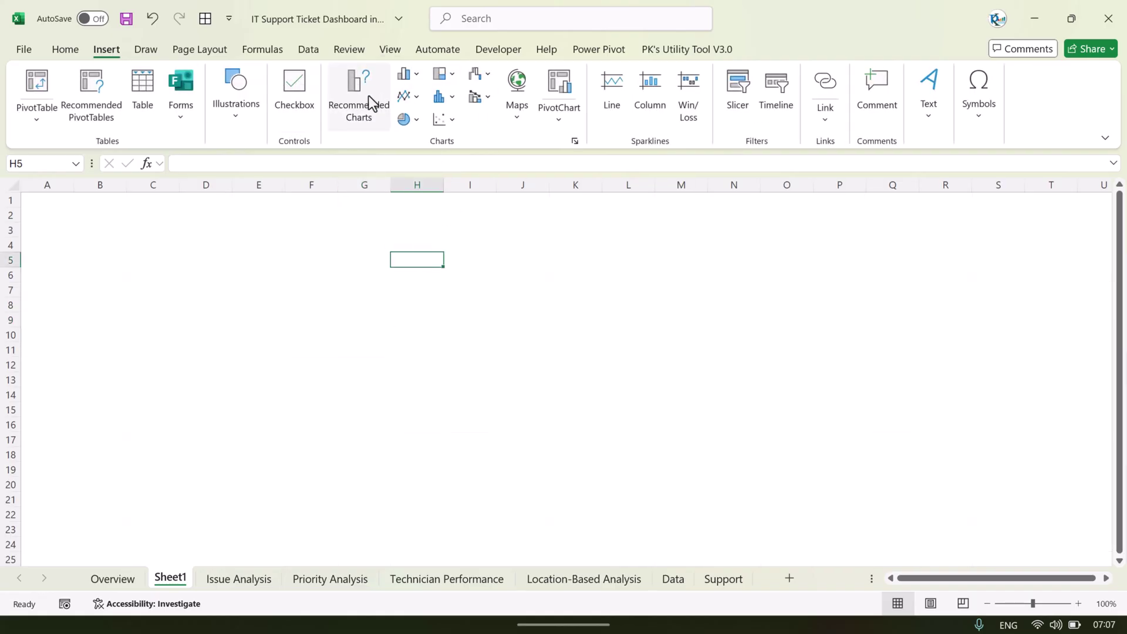
left_click(228, 117)
left_click(263, 199)
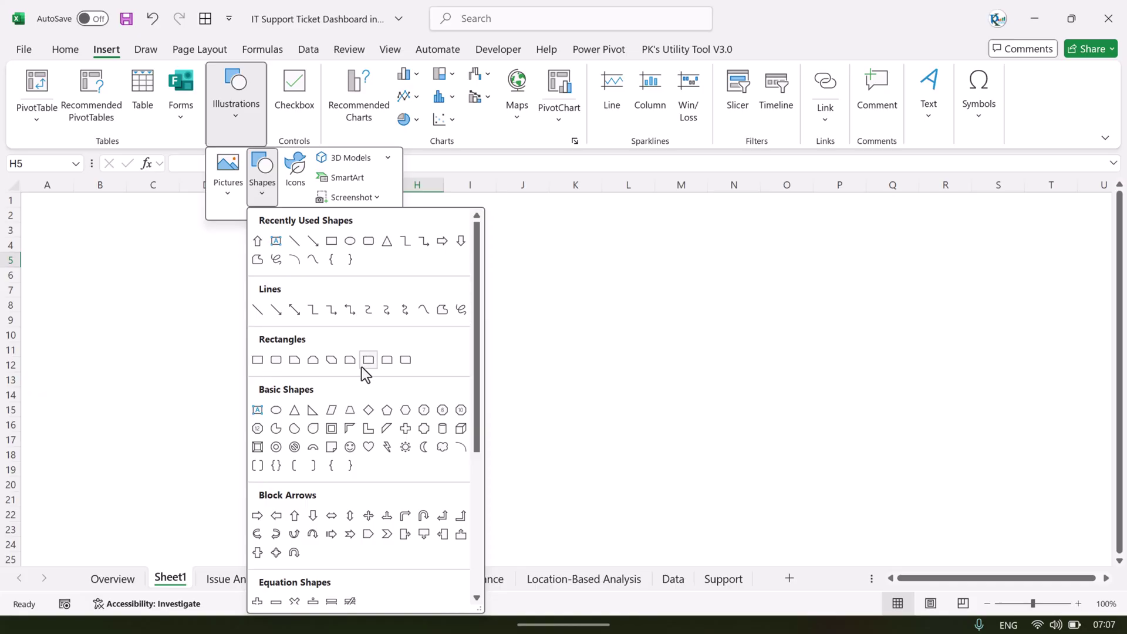
left_click(387, 360)
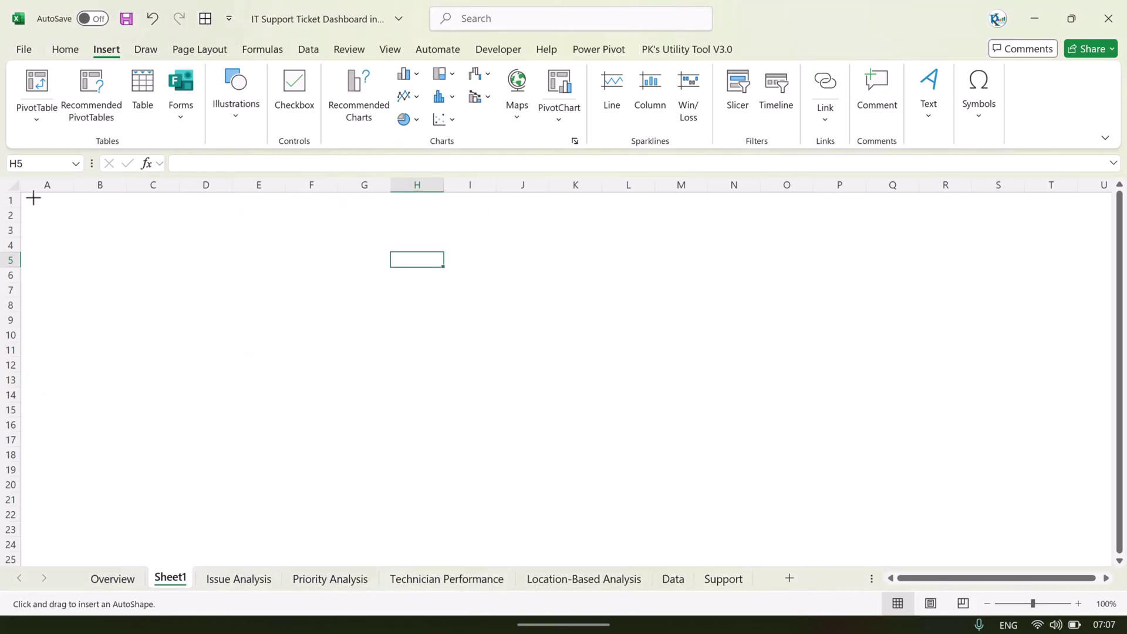
left_click_drag(34, 198, 1090, 543)
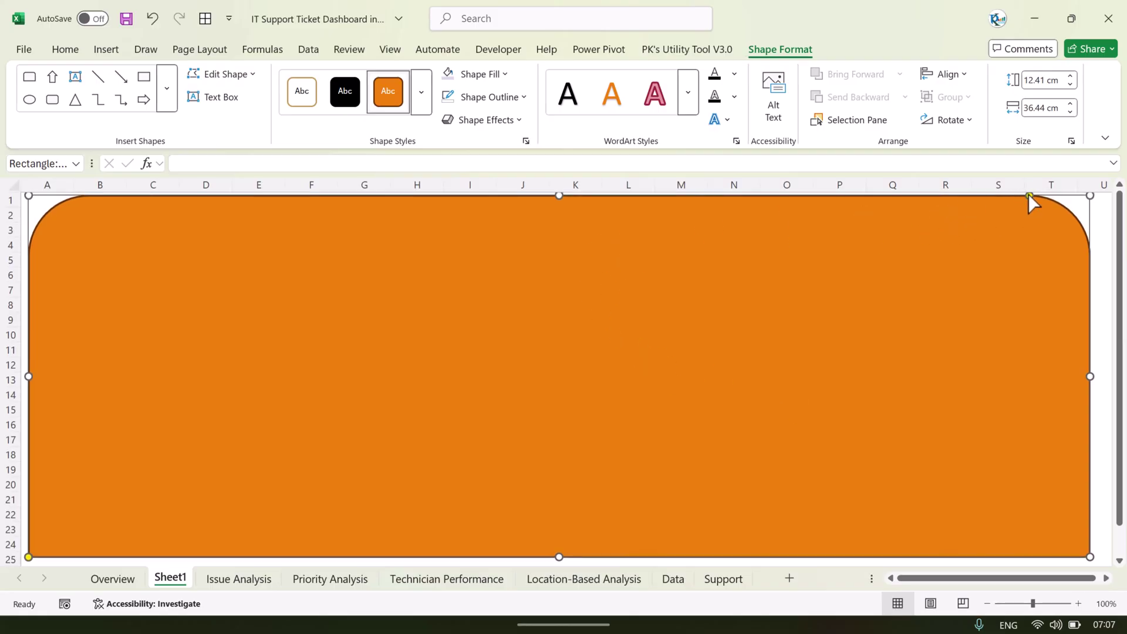
left_click_drag(1028, 196, 1072, 196)
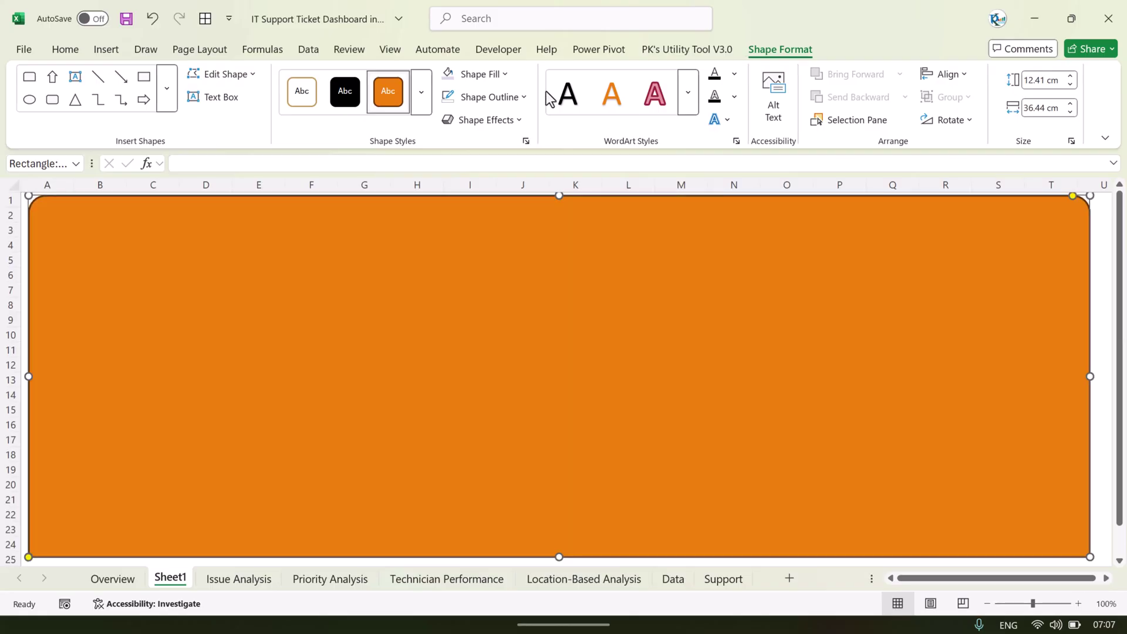
Fill the large background rectangle with the lightest purple theme color.
left_click(481, 74)
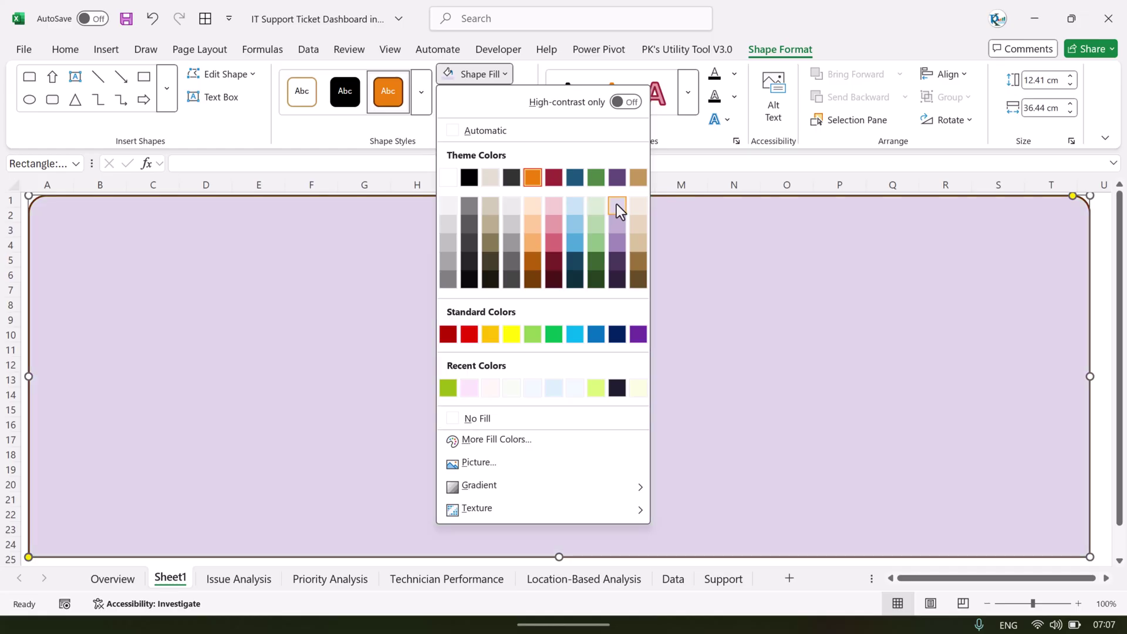
left_click(616, 203)
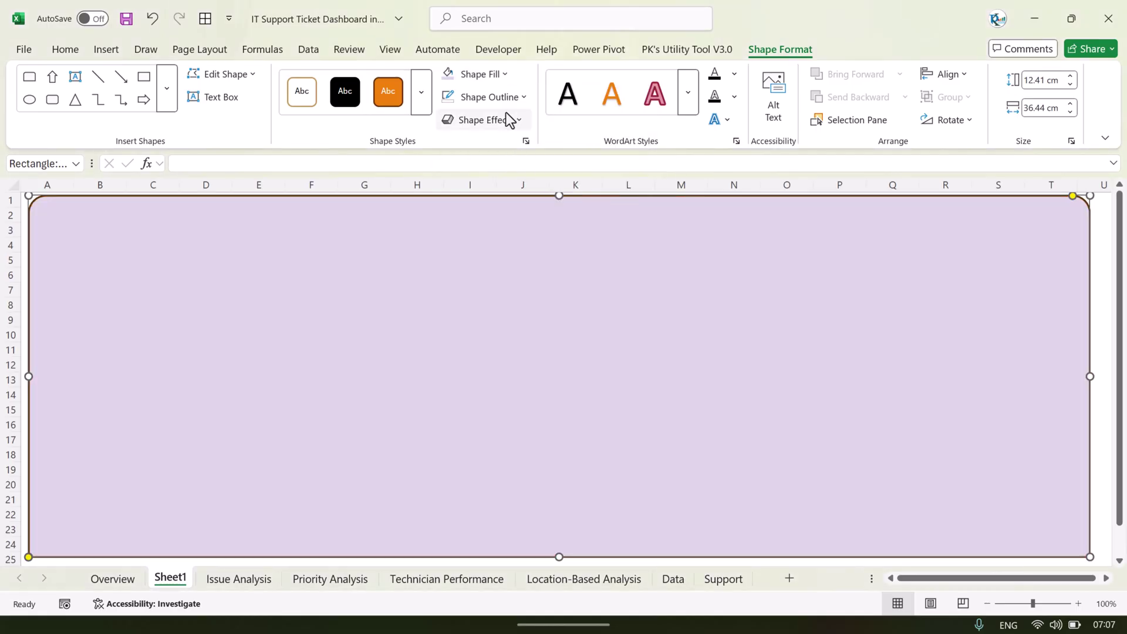
left_click(491, 74)
mouse_move(520, 484)
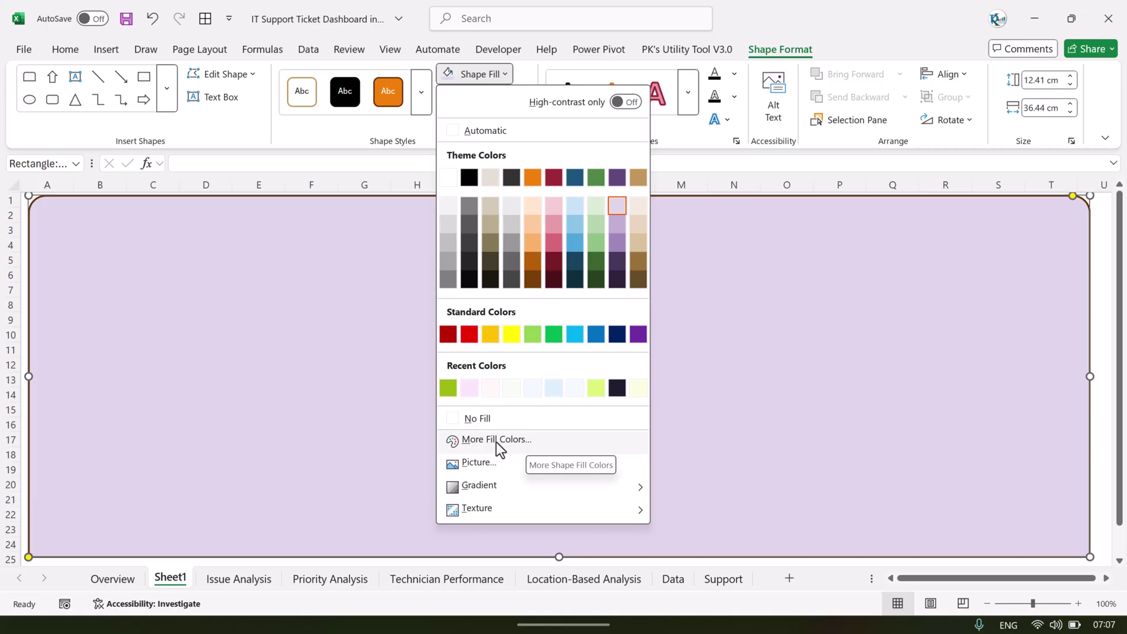
left_click(682, 288)
Set the background rectangle's fill transparency to 75% and nudge it slightly toward column A's outer edge.
right_click(511, 256)
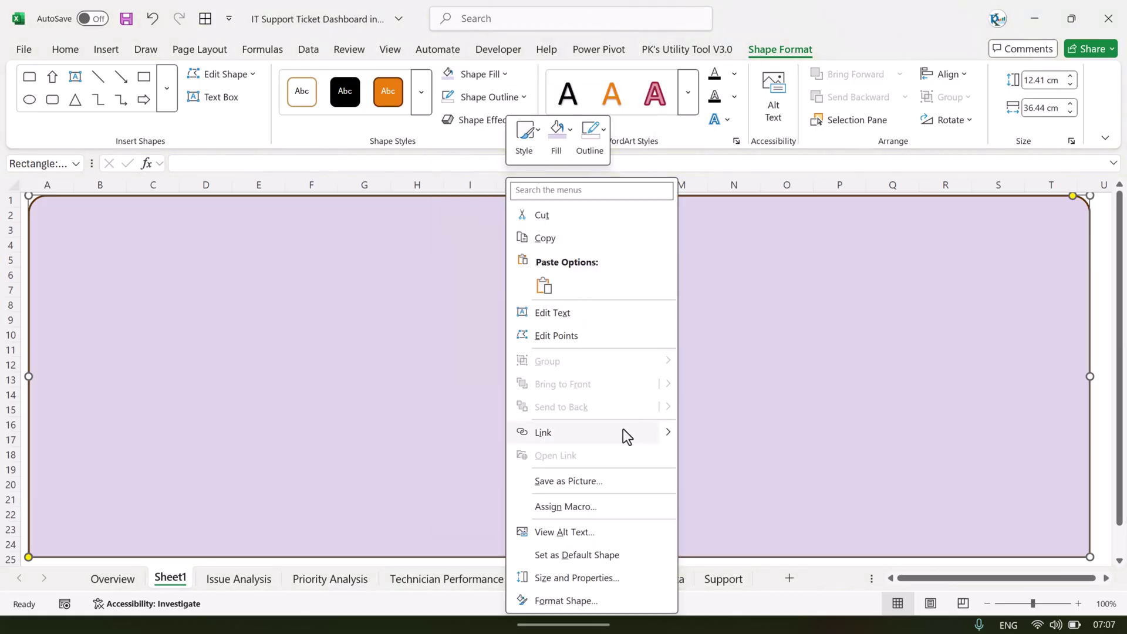
left_click(573, 600)
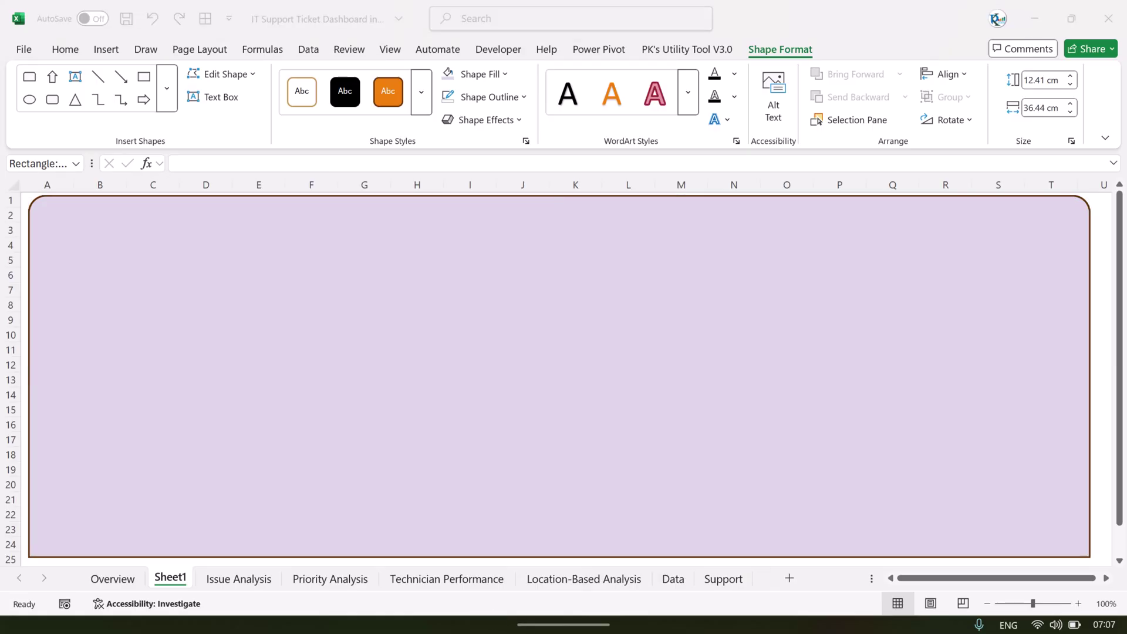
left_click(456, 264)
right_click(468, 262)
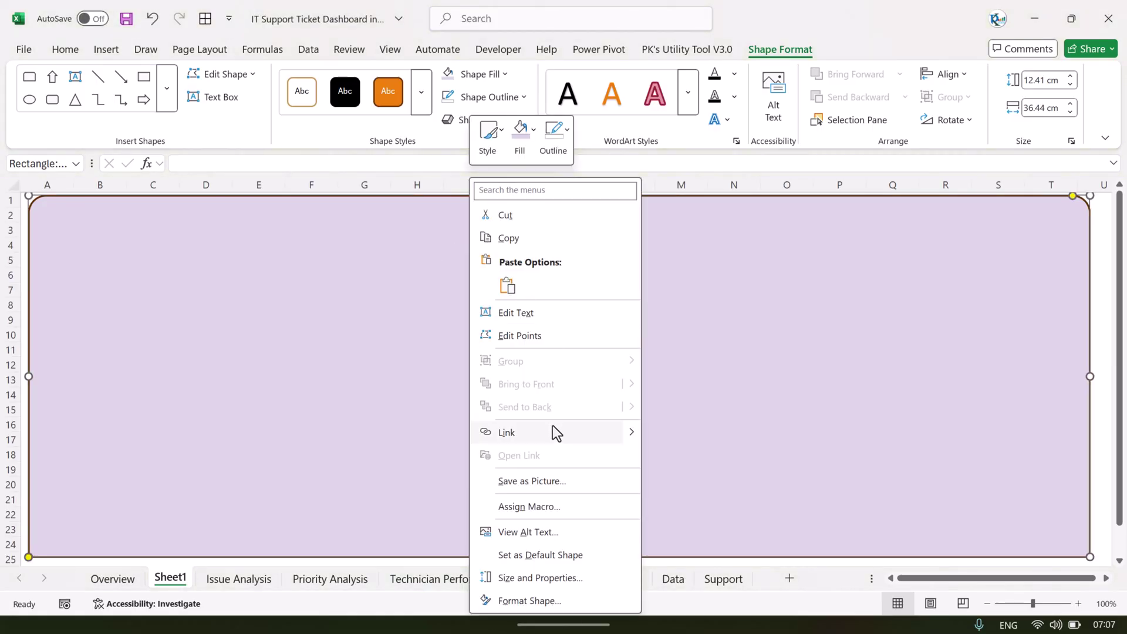
left_click(529, 600)
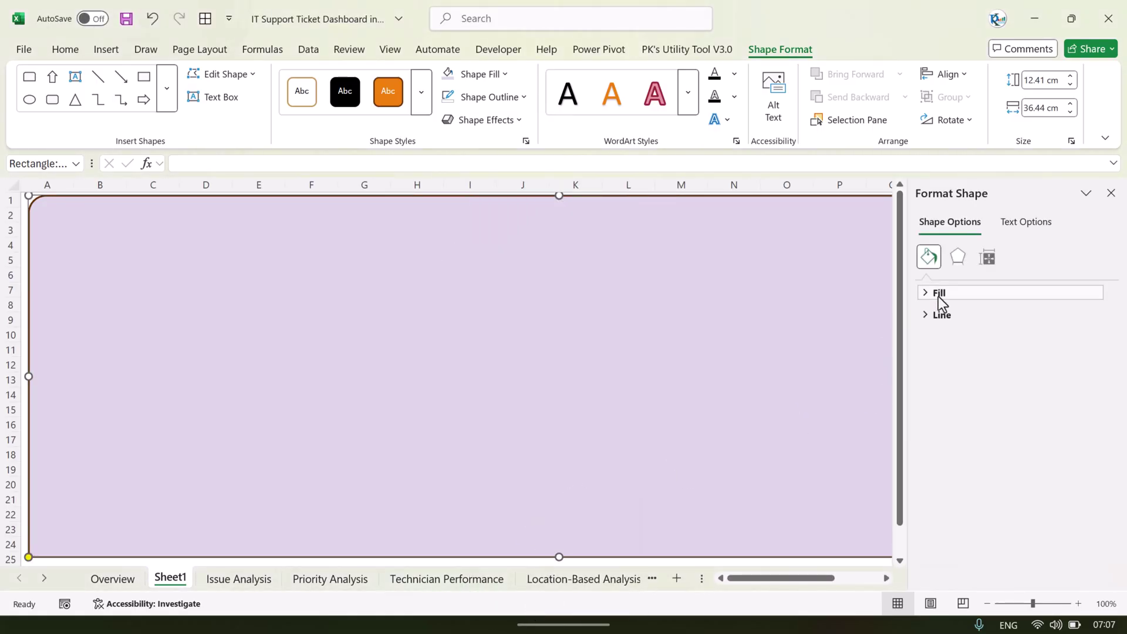
left_click(938, 294)
left_click_drag(1004, 451, 1026, 452)
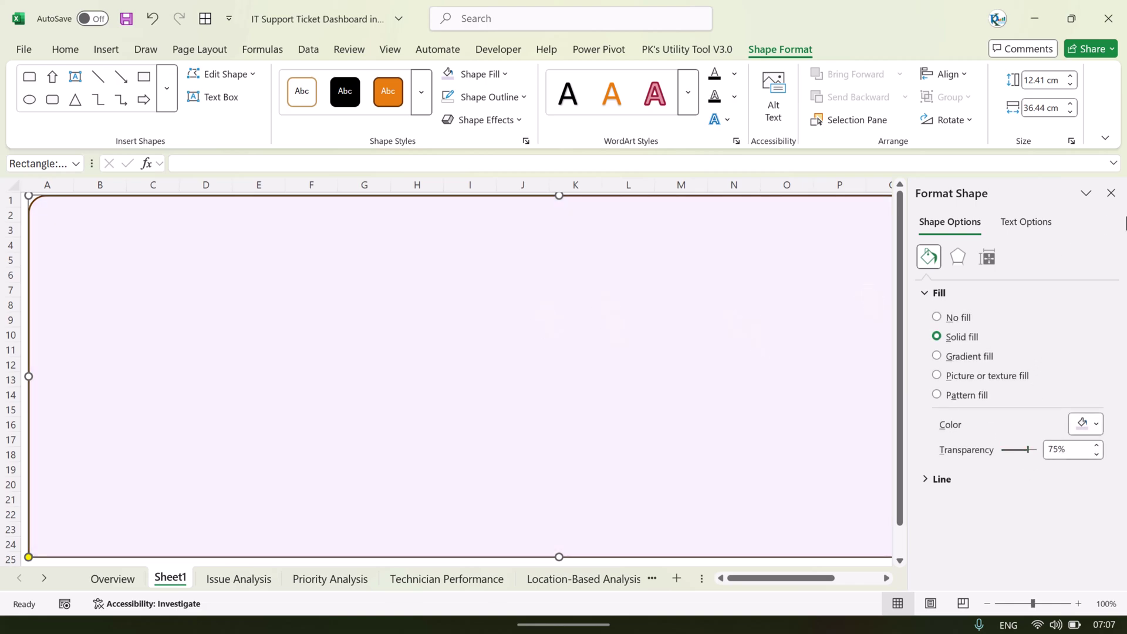
left_click(1111, 197)
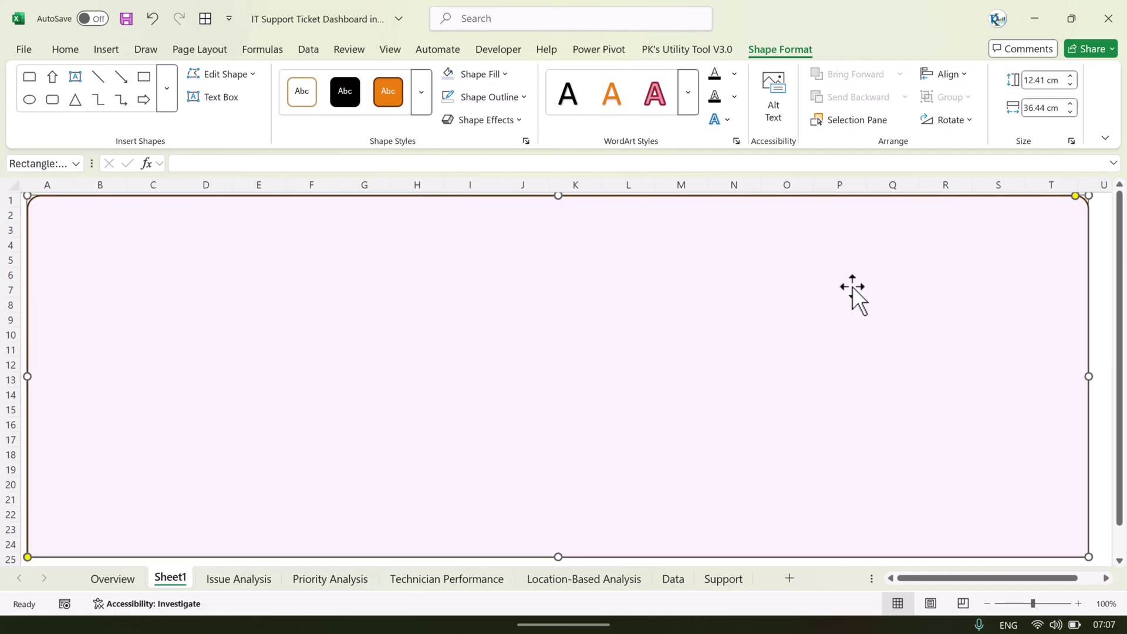
left_click_drag(853, 292, 656, 296)
Duplicate the background rectangle and shrink the copy to a 2.5 cm tall header band aligned with the background's upper edge.
left_click(106, 50)
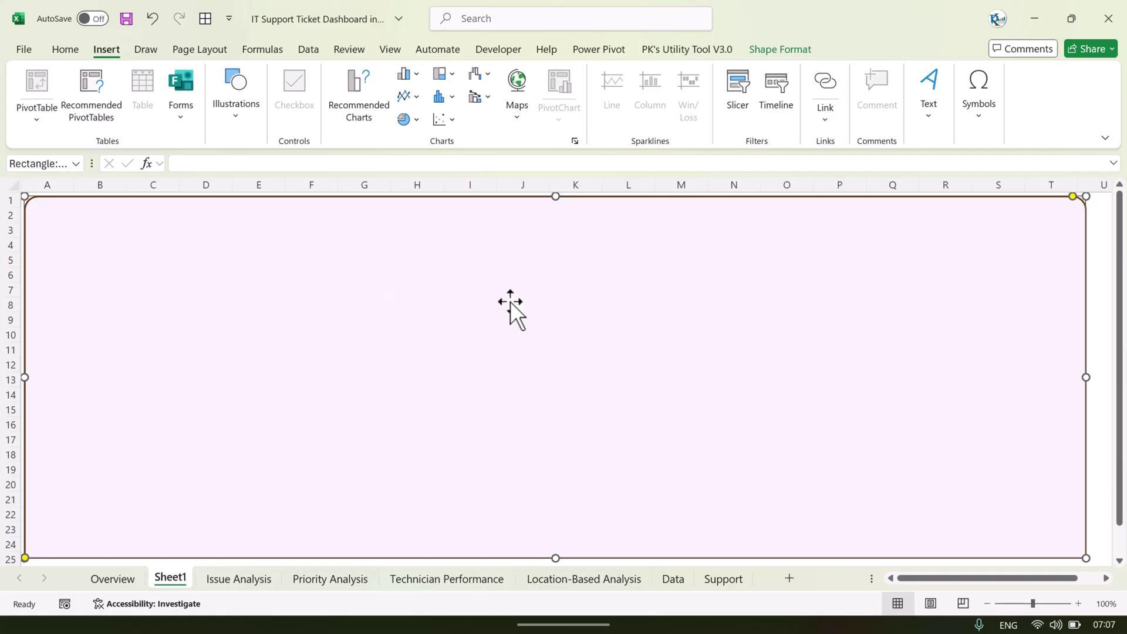
key("ctrl+d")
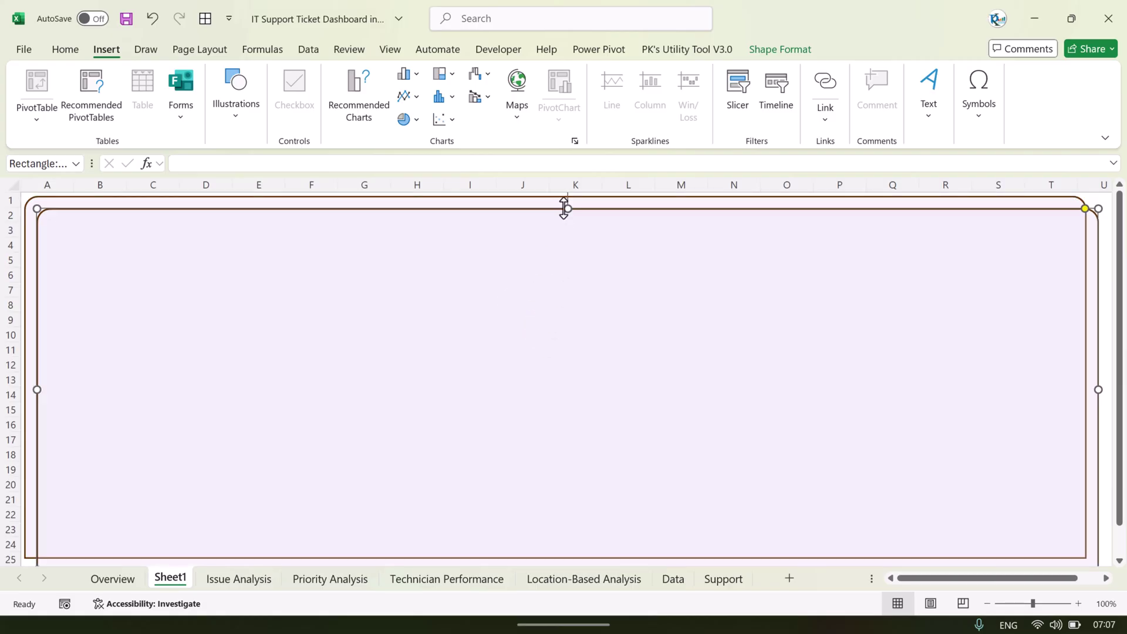
left_click_drag(568, 208, 558, 272)
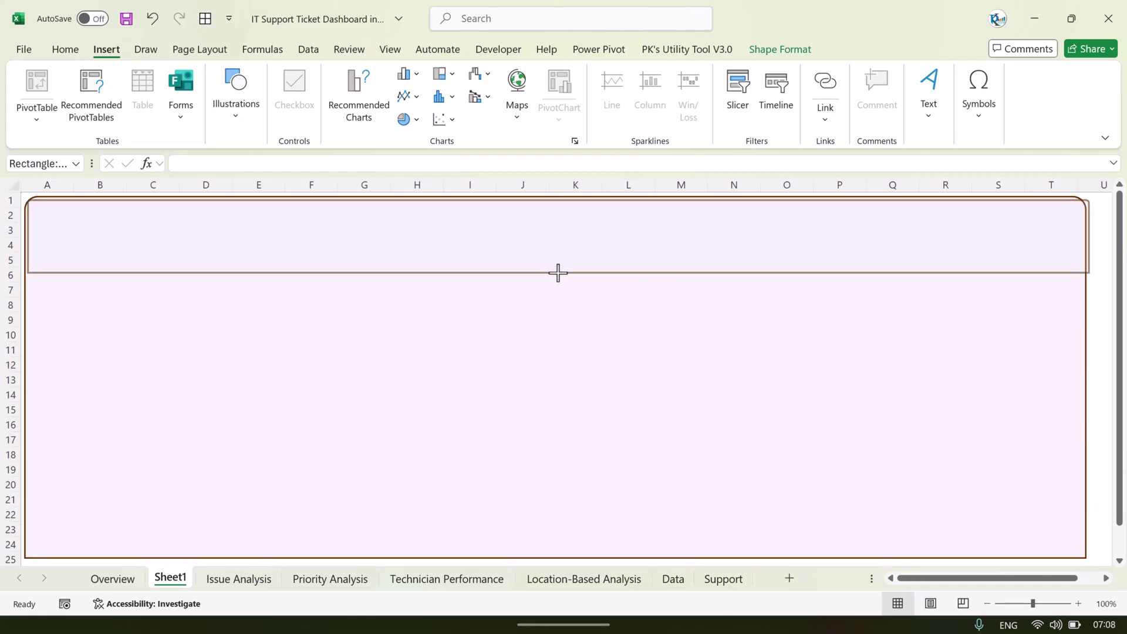
left_click_drag(1085, 200, 1073, 201)
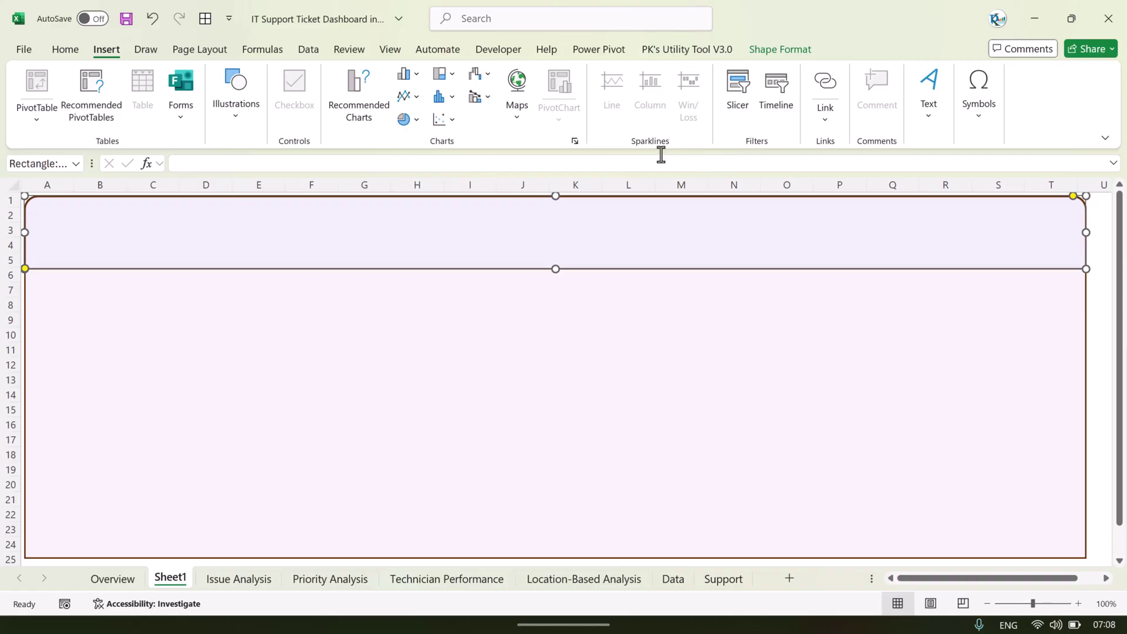
Fill the header band with the dark purple theme color, 25% darker, and set its fill transparency to 0%.
left_click(780, 49)
left_click(474, 74)
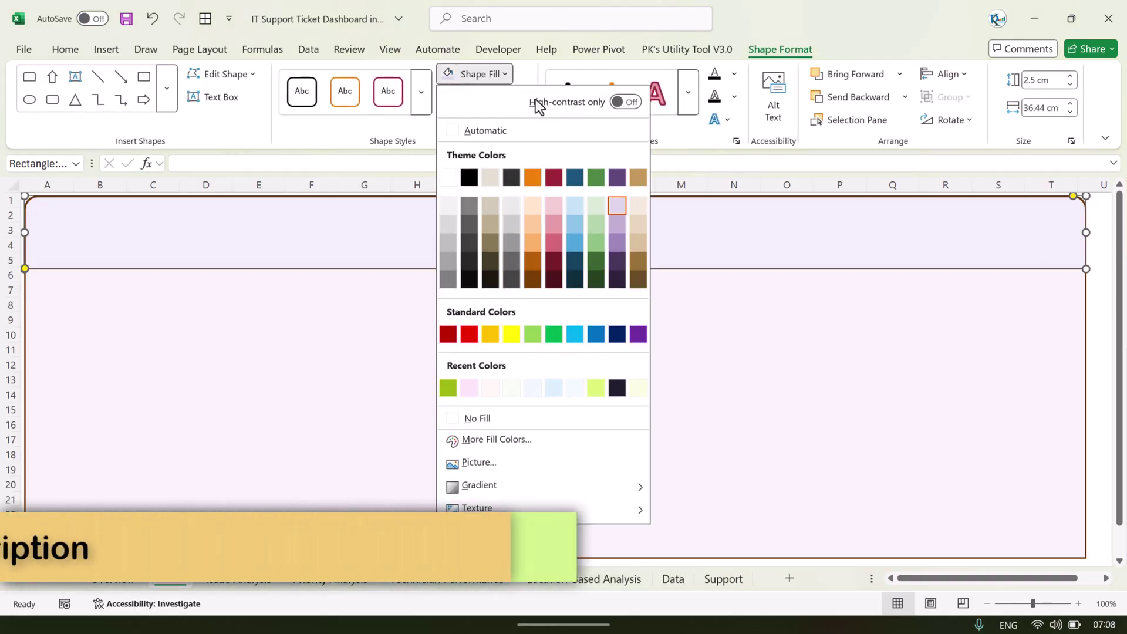
left_click(620, 262)
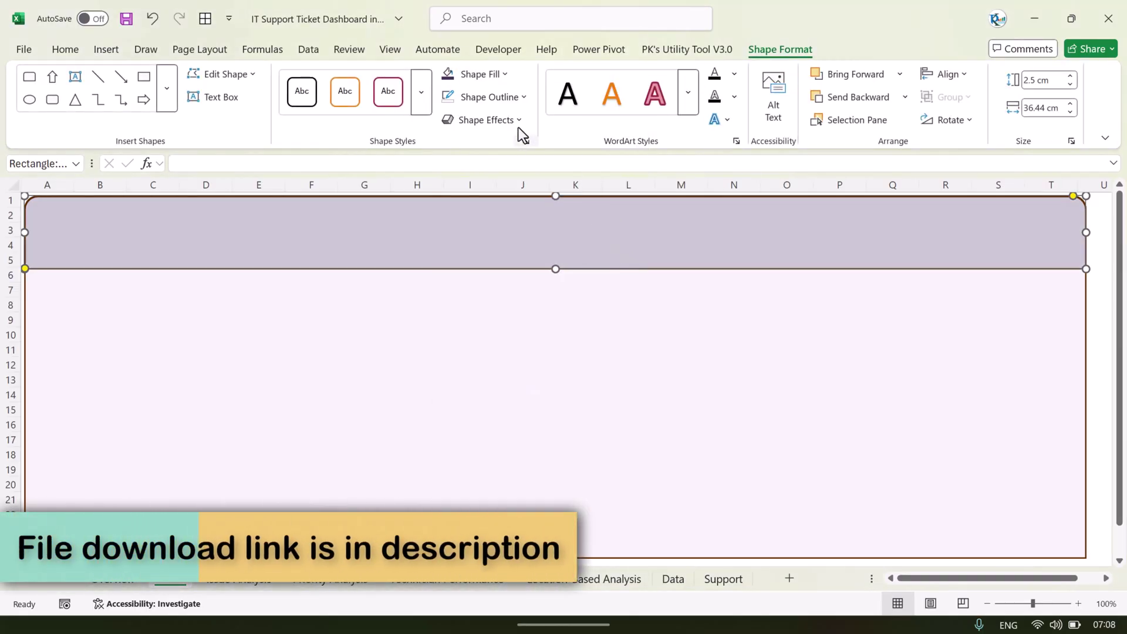
right_click(534, 231)
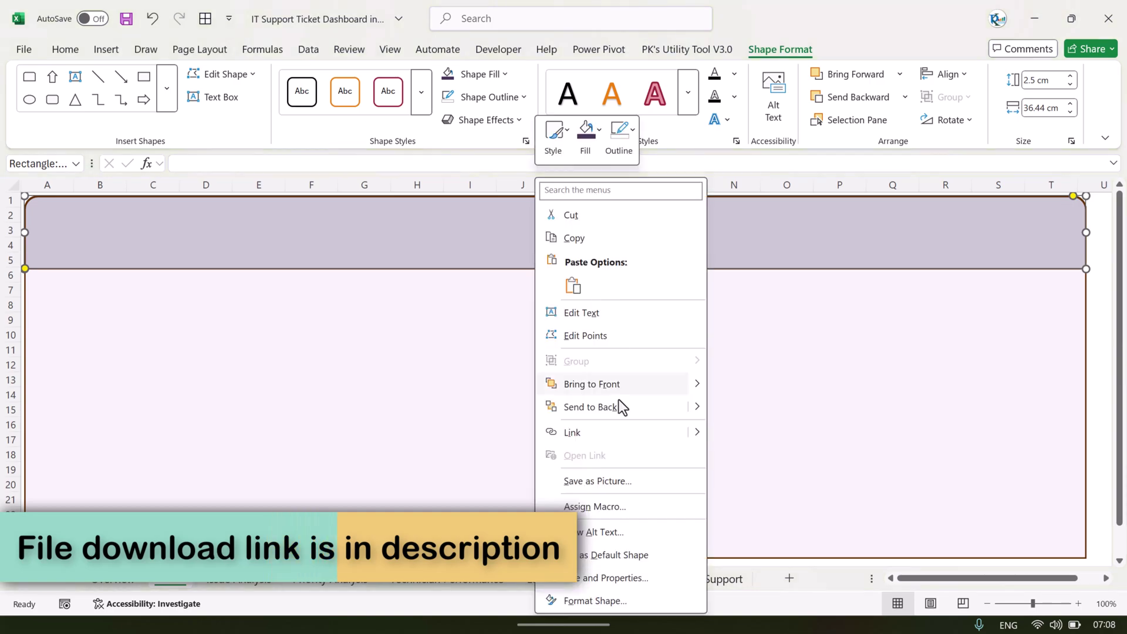
left_click(595, 601)
left_click_drag(1023, 453, 988, 461)
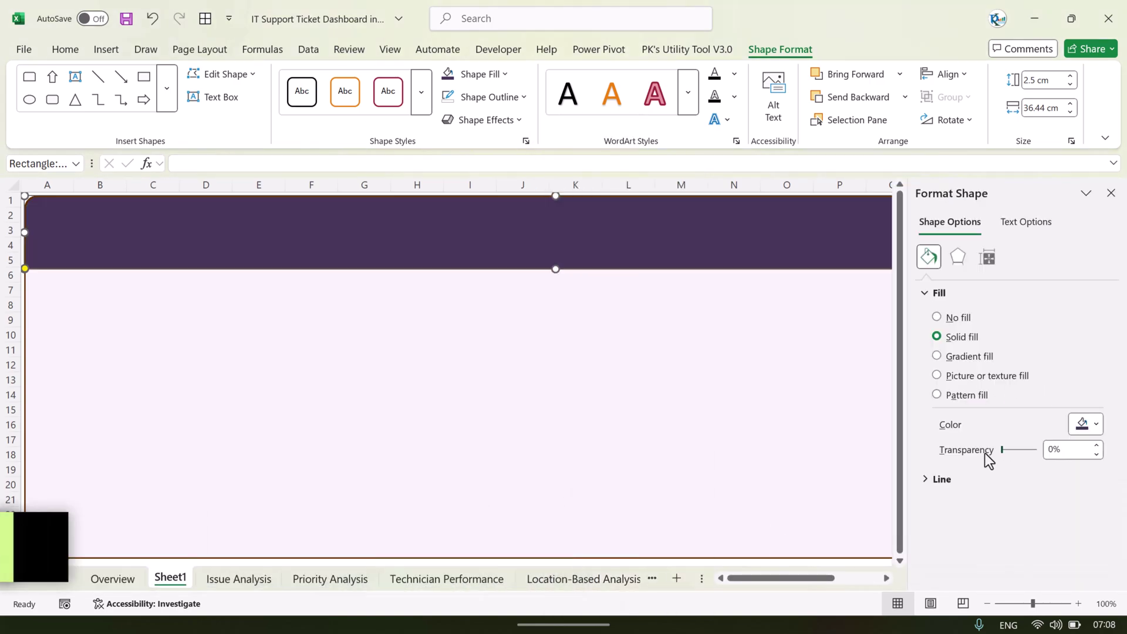
left_click(1111, 193)
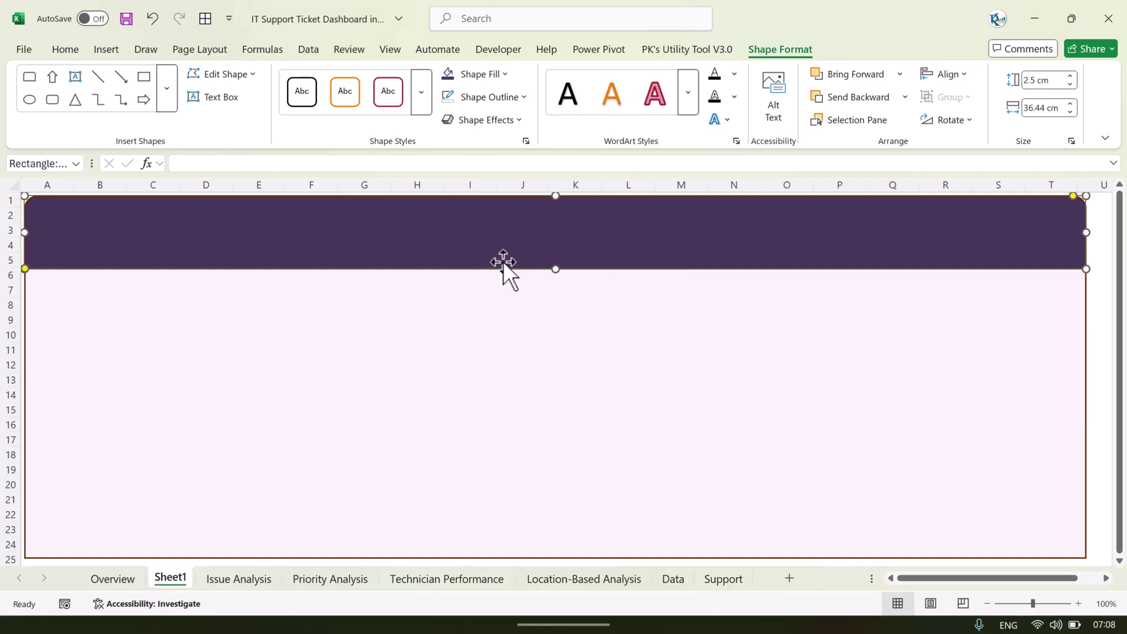
Apply the dark-variation linear gradient to the header band, shading darker toward its lower edge.
left_click(482, 75)
mouse_move(527, 487)
scroll(722, 467, "down", 1)
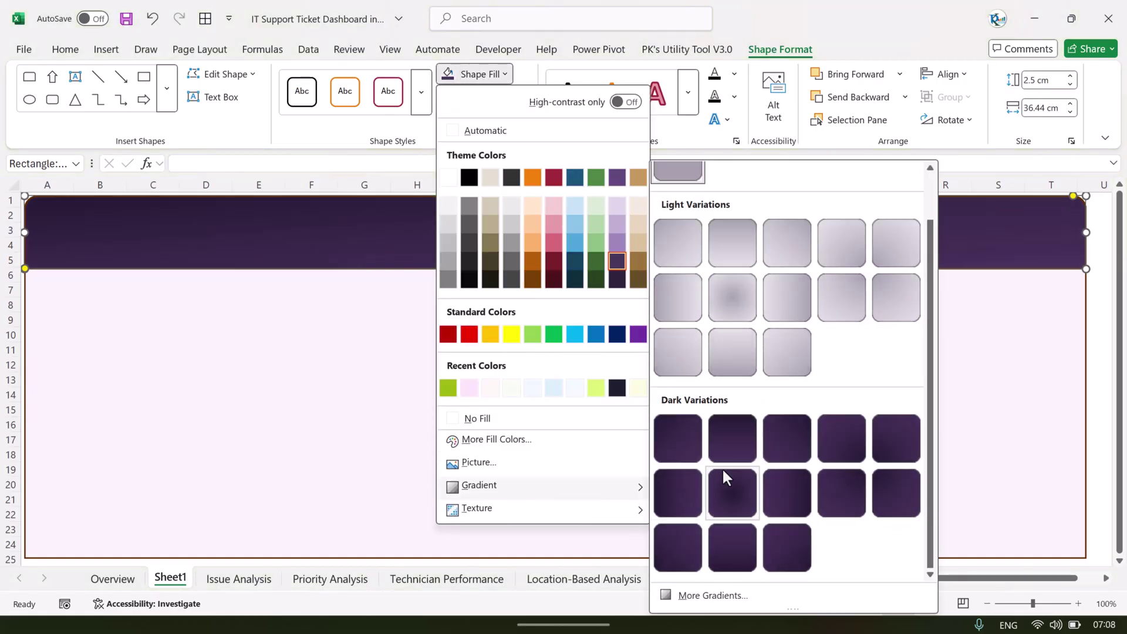
left_click(738, 553)
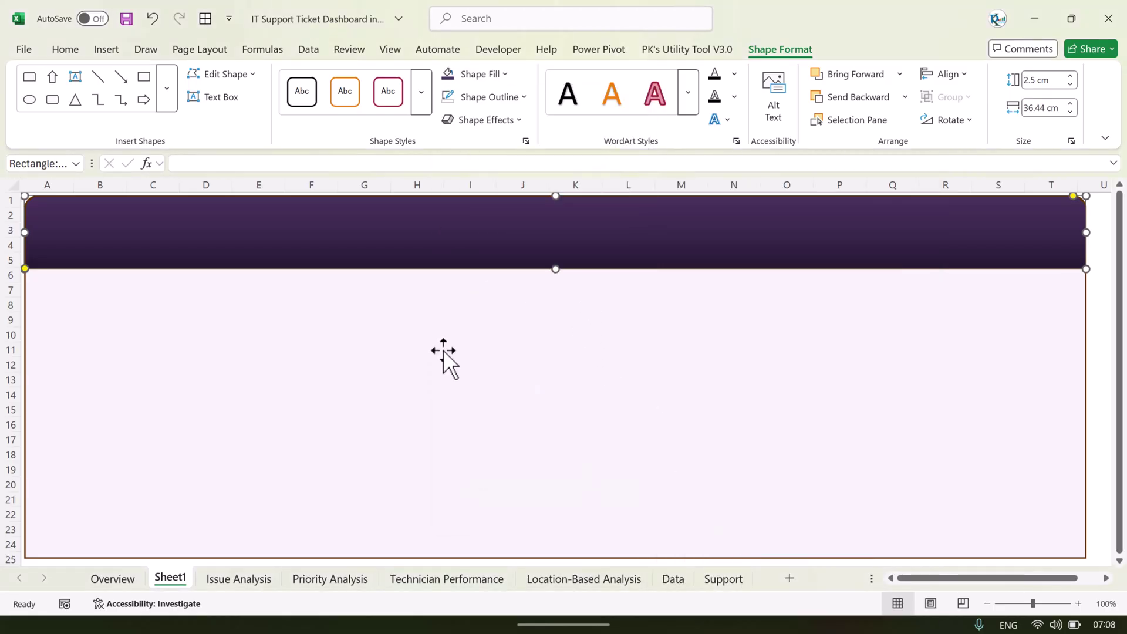
Check the Overview sheet's tab design, then duplicate the header band as a small tab, about 3.66 by 1.01 cm, over columns B to D.
left_click(130, 583)
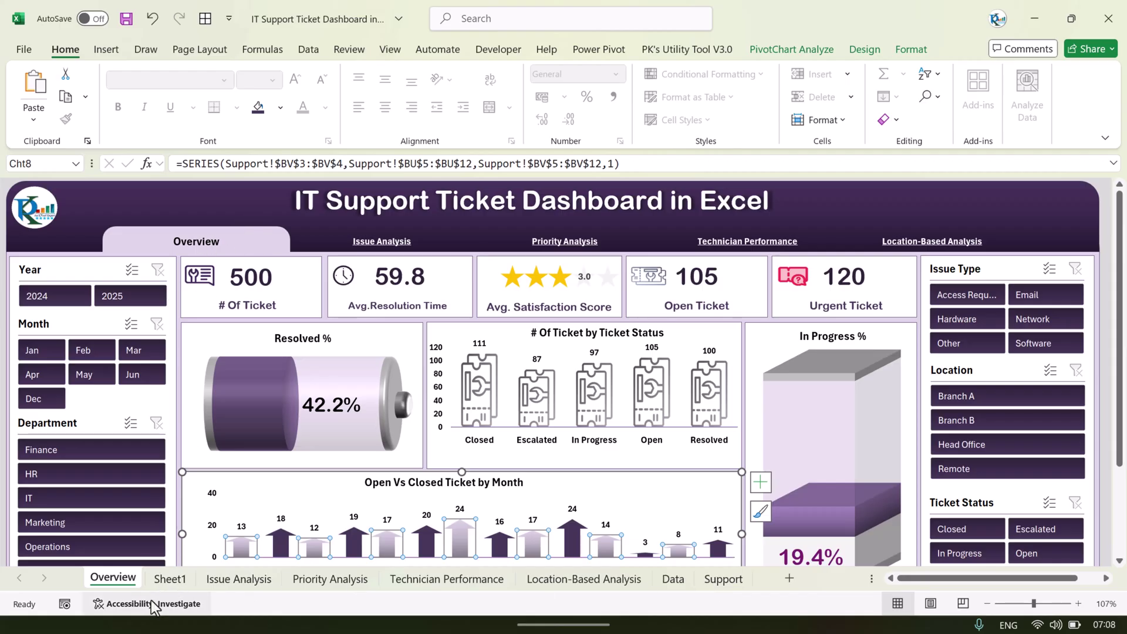
left_click(170, 583)
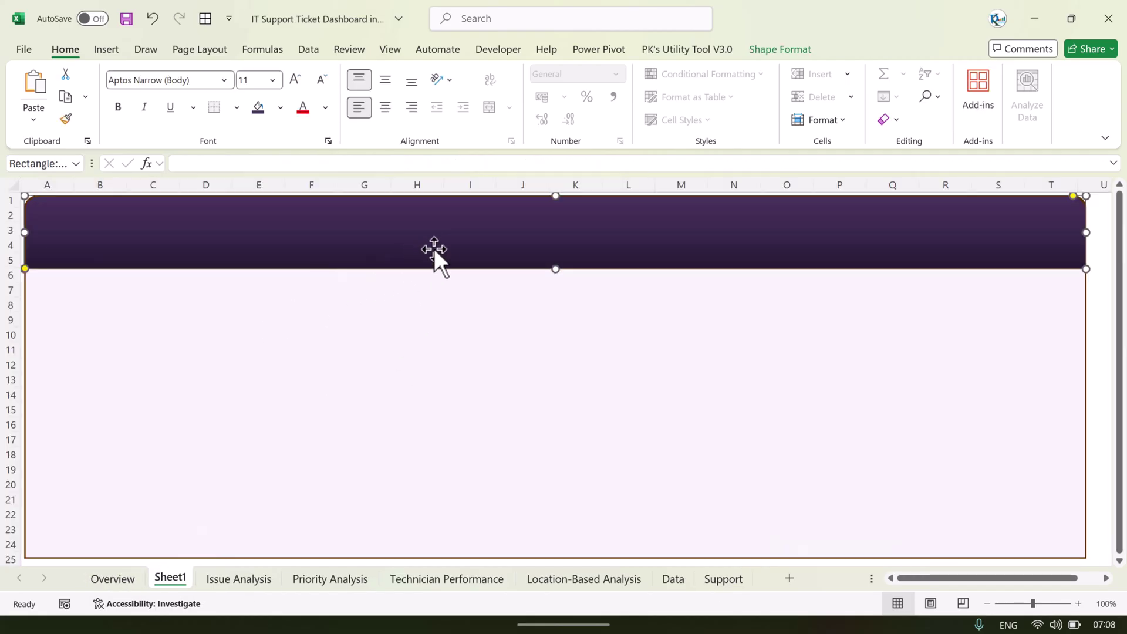
left_click_drag(438, 245, 503, 350)
left_click_drag(1104, 372, 176, 260)
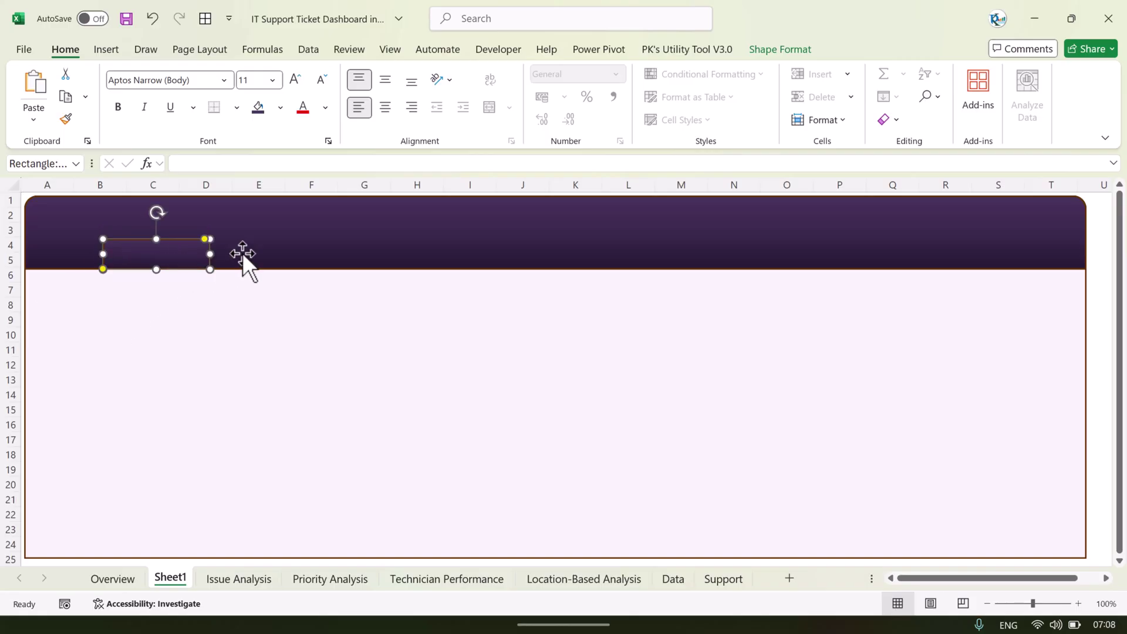
Fill the small tab shape in the header band with the lightest purple theme color.
left_click(794, 51)
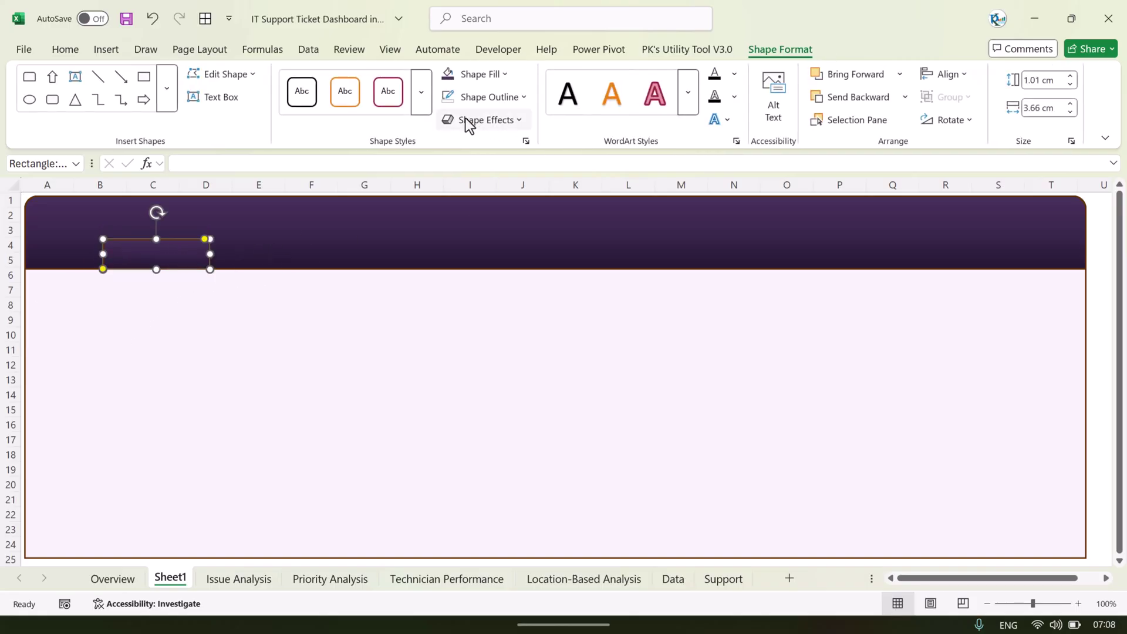
left_click(487, 75)
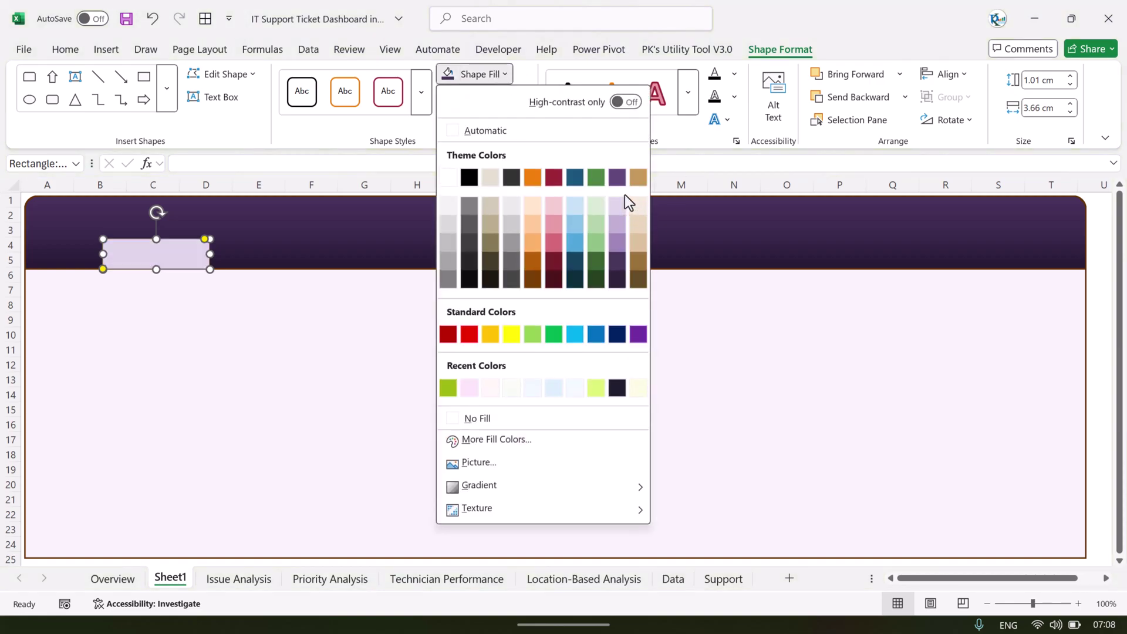
left_click(617, 205)
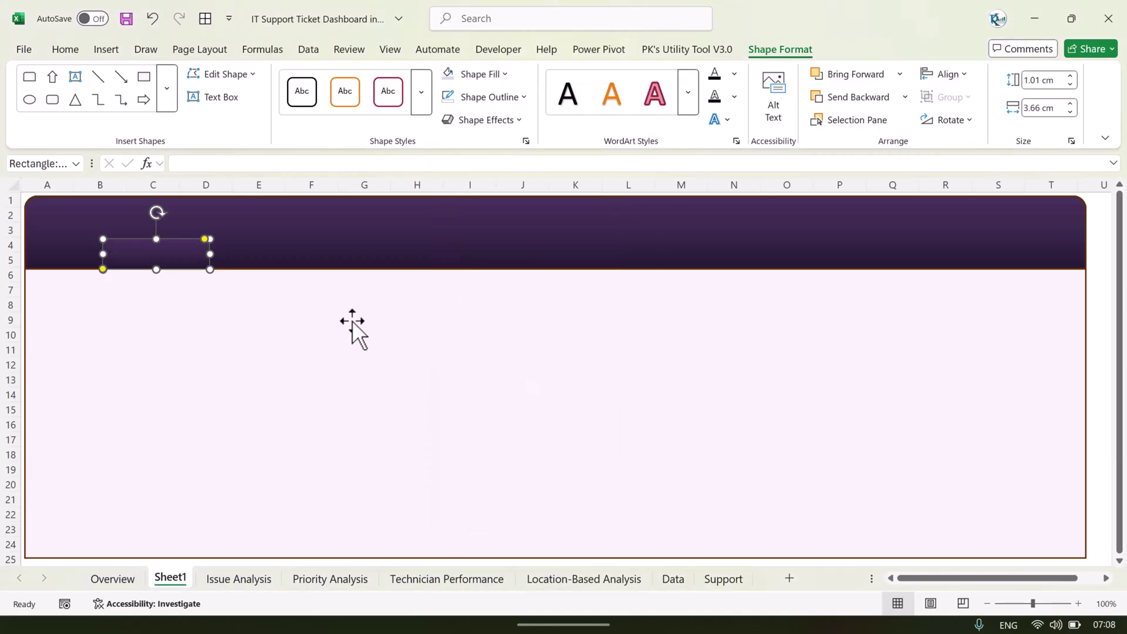
left_click(213, 292)
left_click(185, 252)
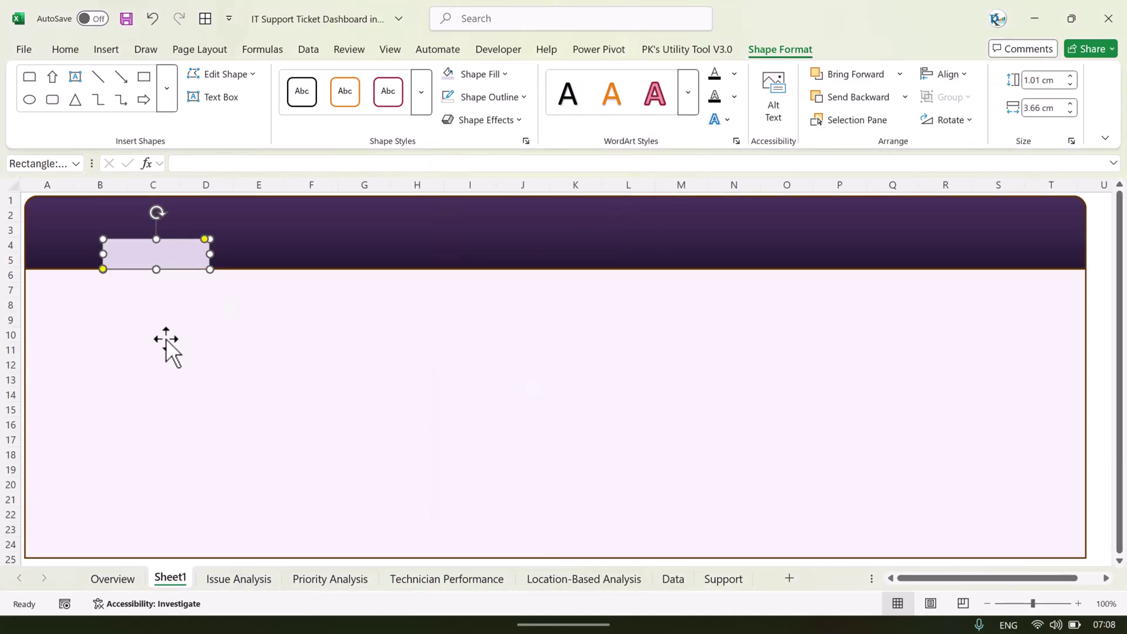
Resize the small tab to about 4.11 cm wide and label it "Overview".
left_click(113, 579)
left_click(174, 580)
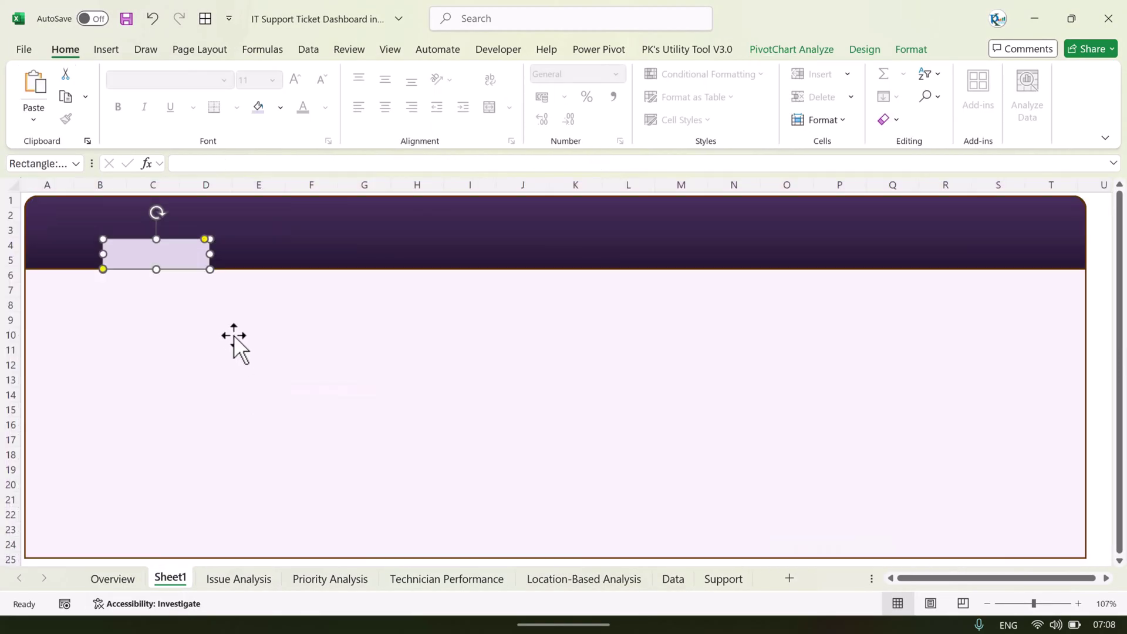
mouse_move(210, 254)
left_mouse_down()
mouse_move(223, 253)
mouse_move(189, 255)
left_mouse_up()
right_click(196, 272)
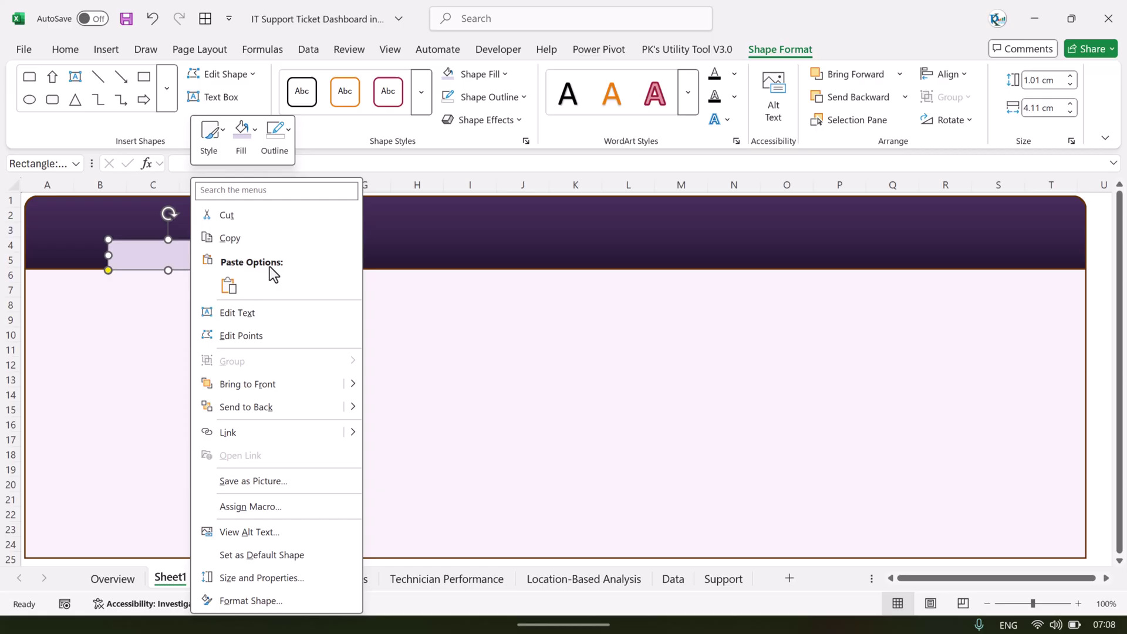
left_click(262, 316)
type("Overview")
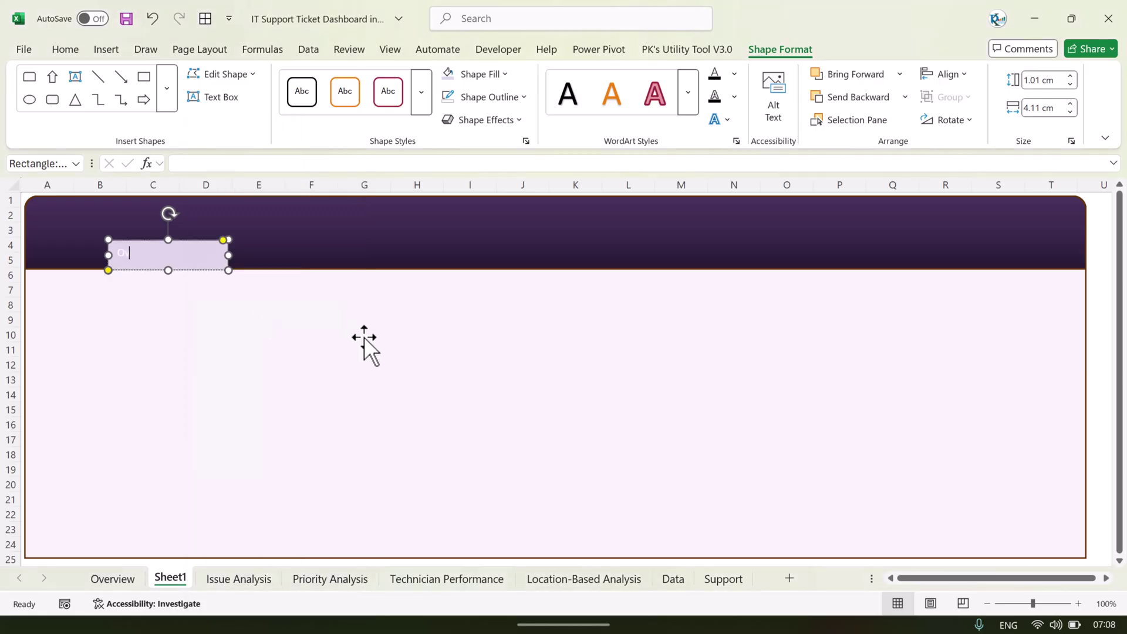
left_click(242, 292)
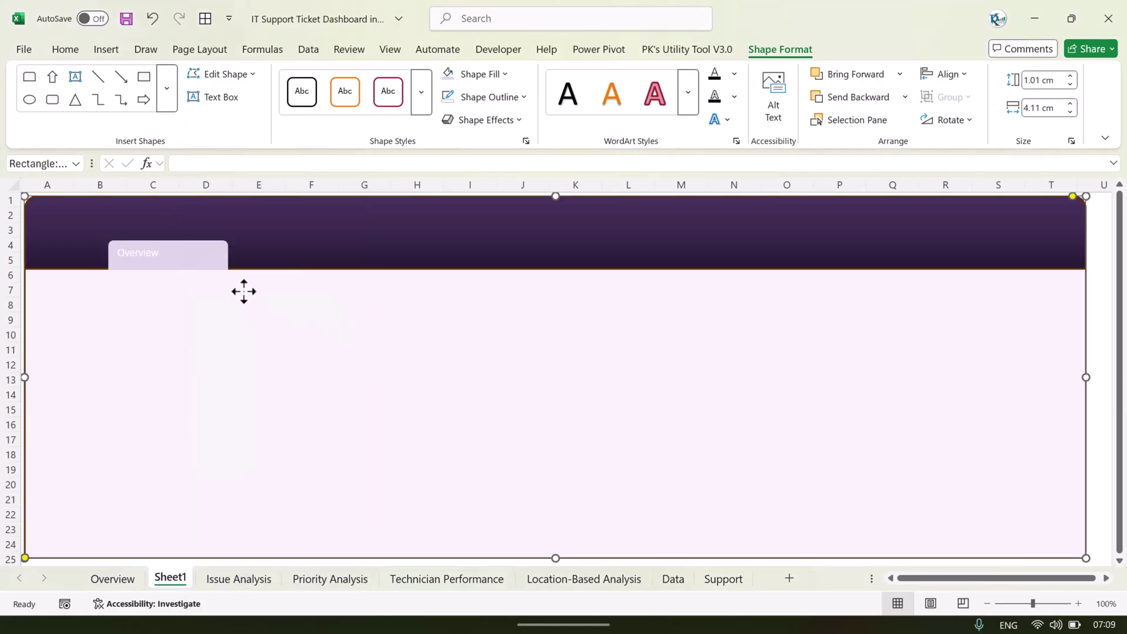
Center the tab's "Overview" label horizontally and vertically and set its font color to black.
left_click(201, 262)
left_click(65, 49)
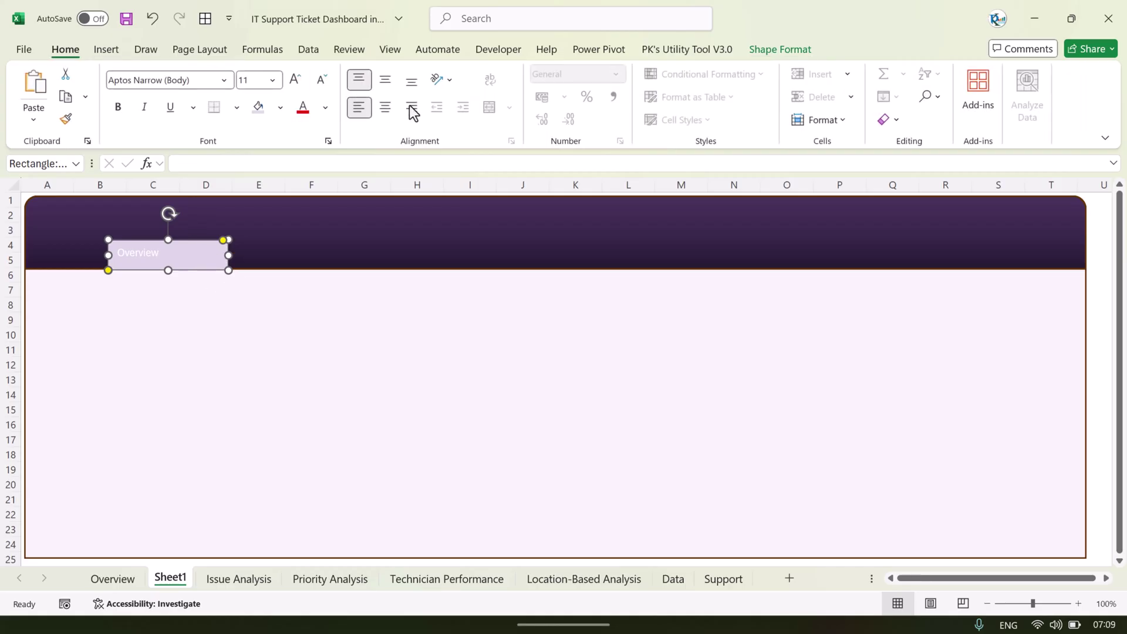
left_click(385, 108)
left_click(385, 80)
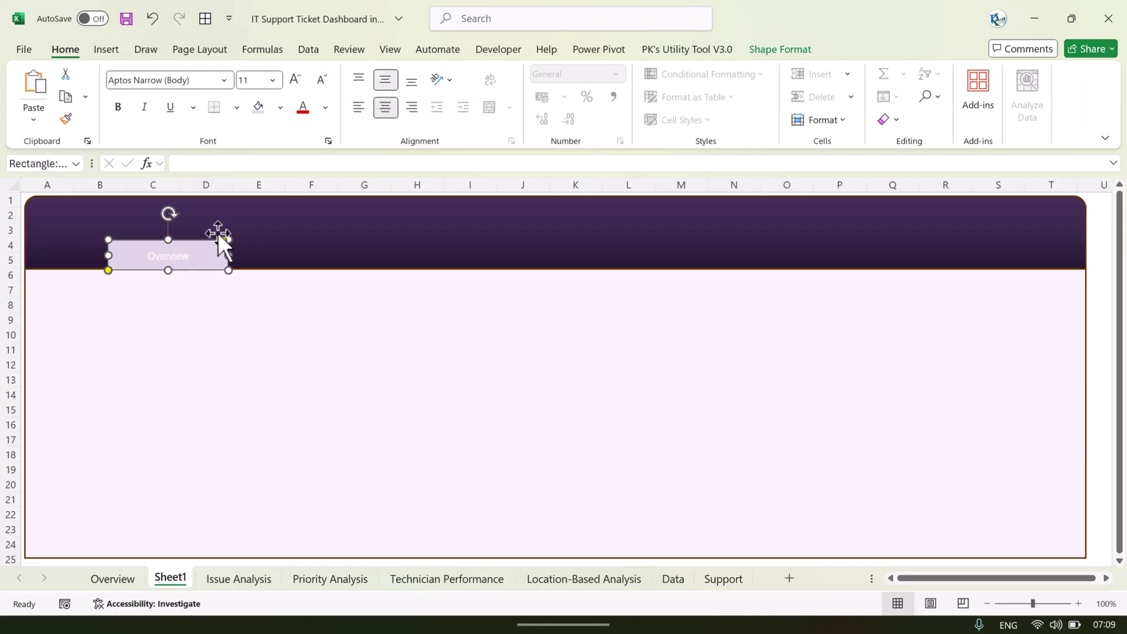
left_click(326, 107)
left_click(326, 215)
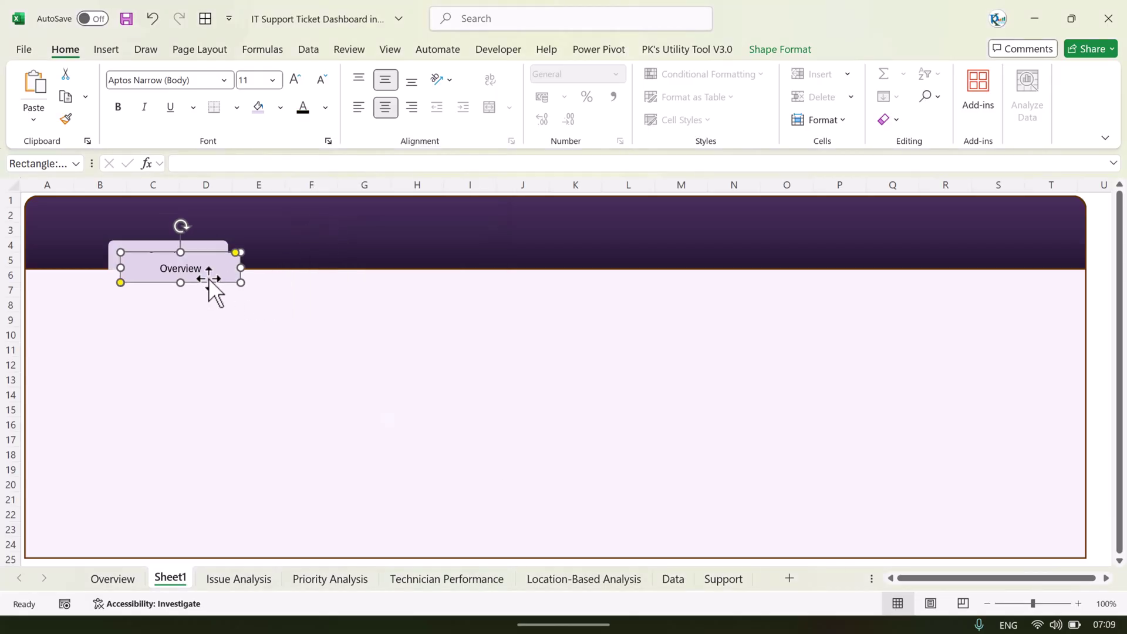
Duplicate the Overview tab into five evenly spaced copies in a row along the header band's lower edge.
left_click_drag(203, 264, 316, 269)
key("ctrl+d")
key("ctrl+d")
key("ctrl+d")
key("ctrl+d")
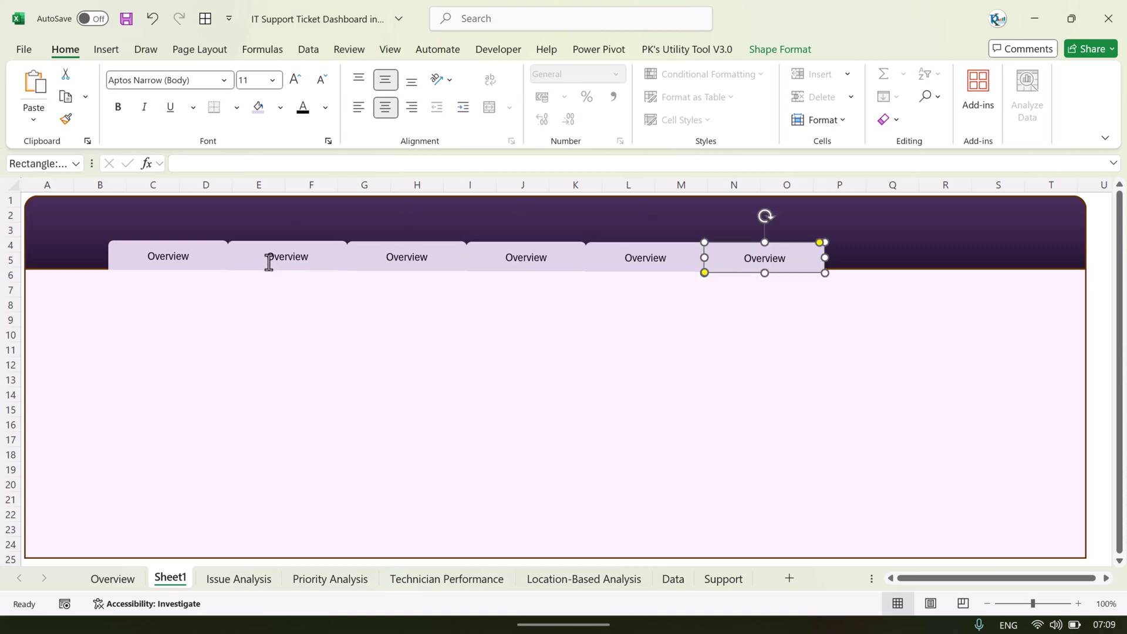
Select the five copied tabs together and remove their fill.
left_click(292, 258)
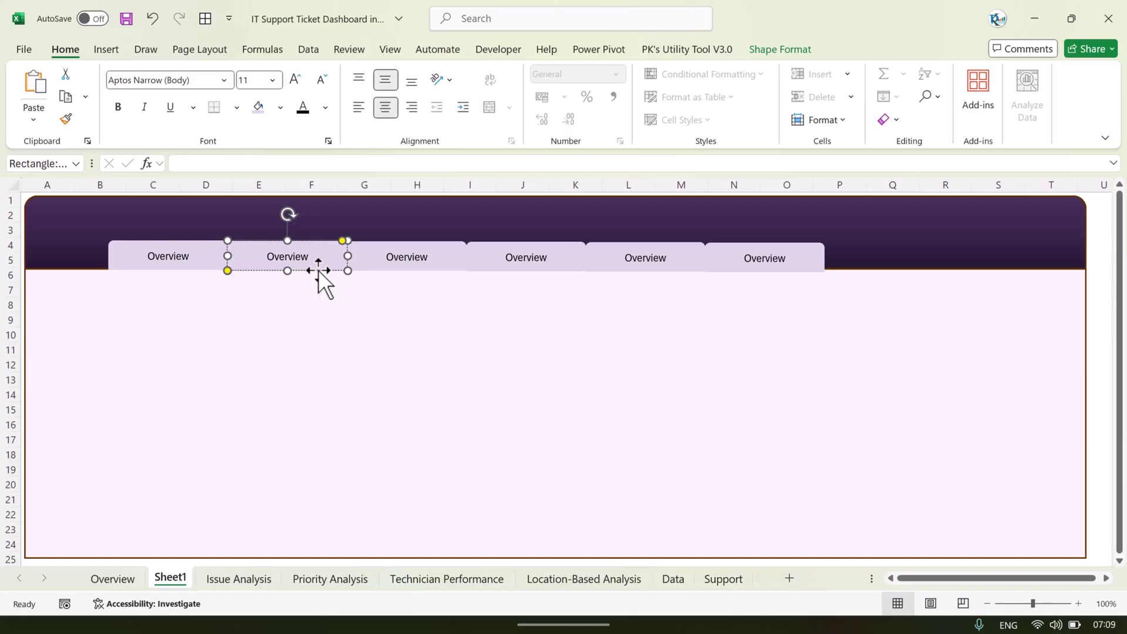
left_click(314, 270)
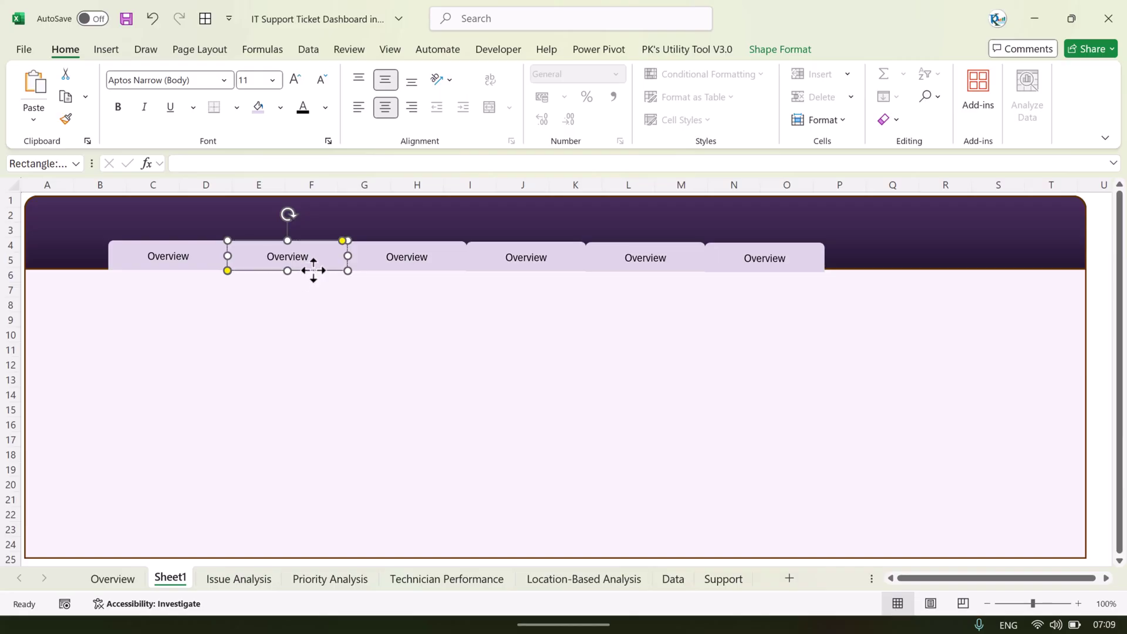
left_click(422, 265, "ctrl")
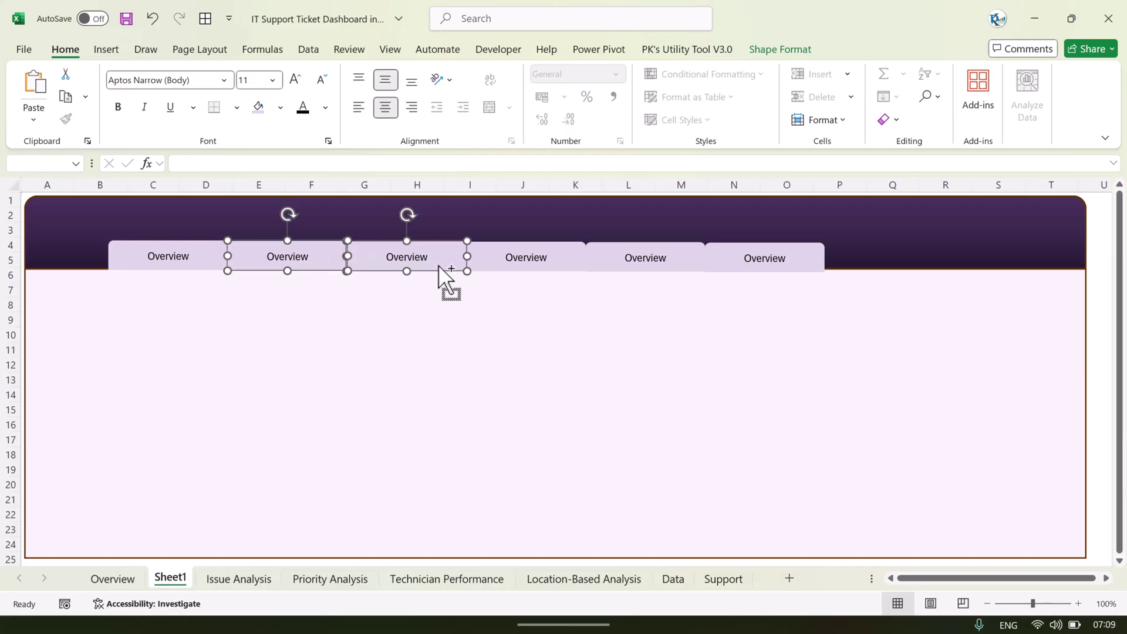
left_click(517, 266, "ctrl")
left_click(631, 265, "ctrl")
left_click(772, 266, "ctrl")
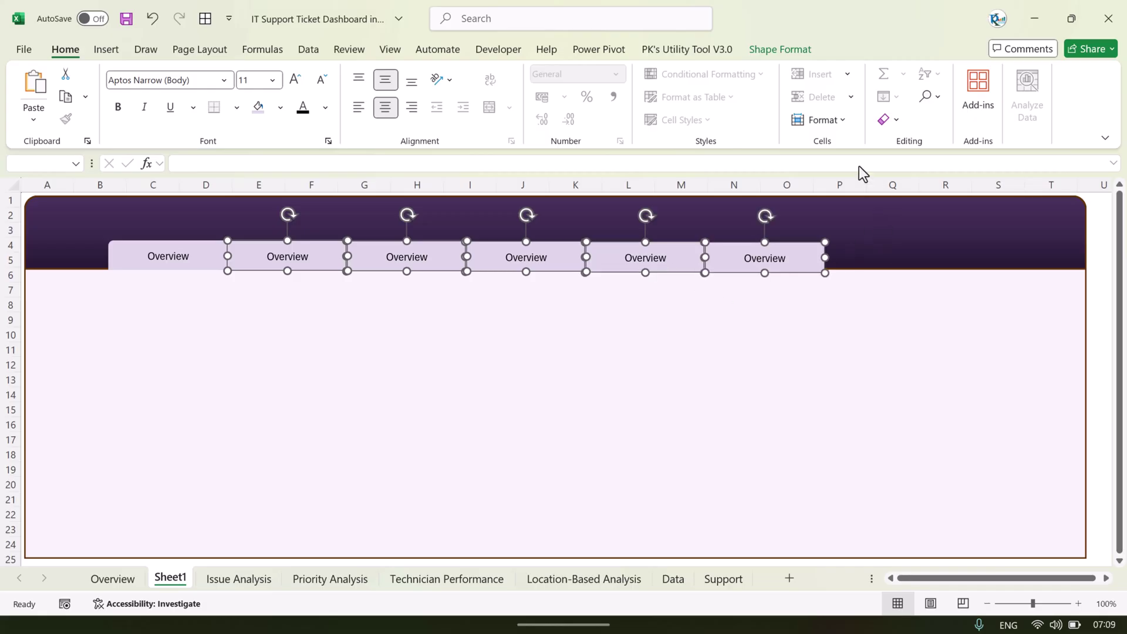
left_click(800, 56)
left_click(469, 80)
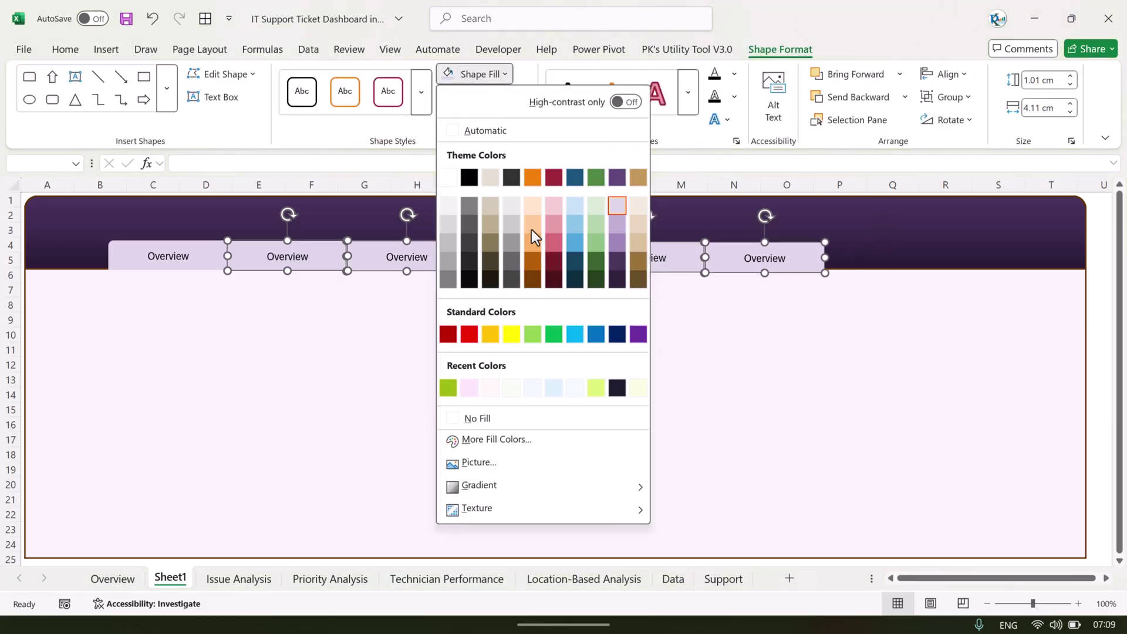
left_click(488, 418)
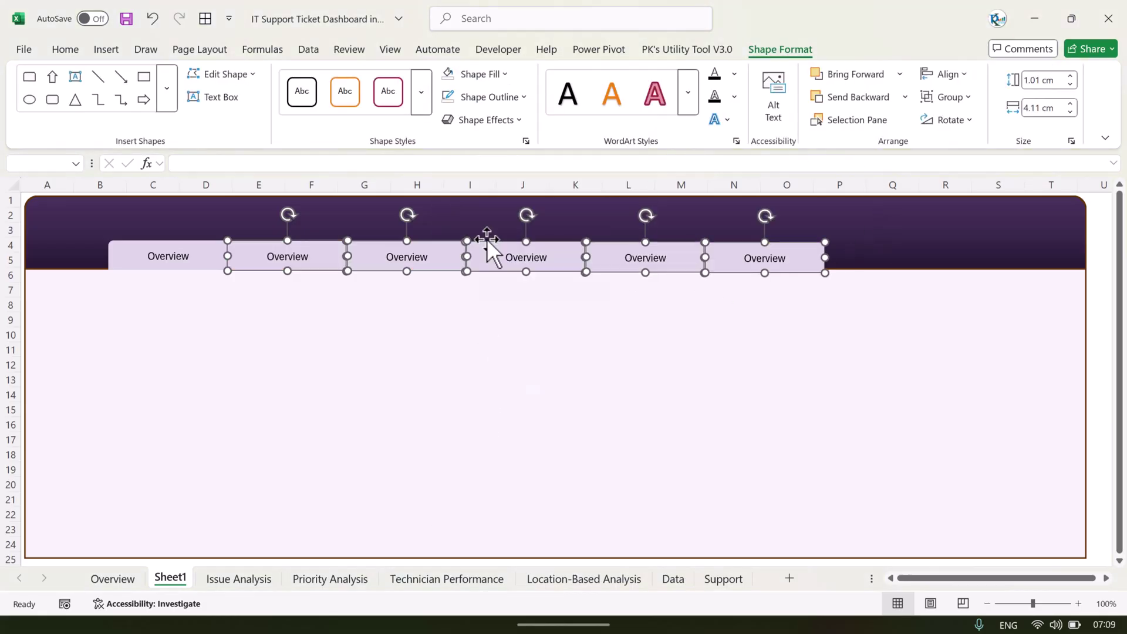
Set the five copied tabs' font color to white and compare the layout with the Overview sheet.
left_click(65, 49)
left_click(325, 108)
left_click(321, 214)
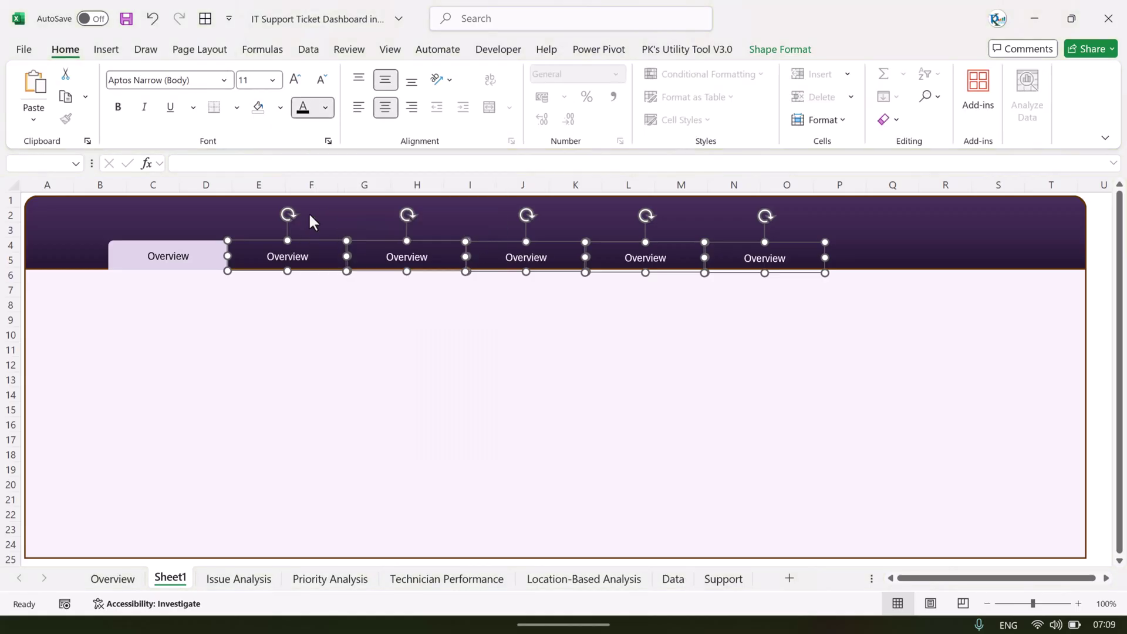
left_click(494, 357)
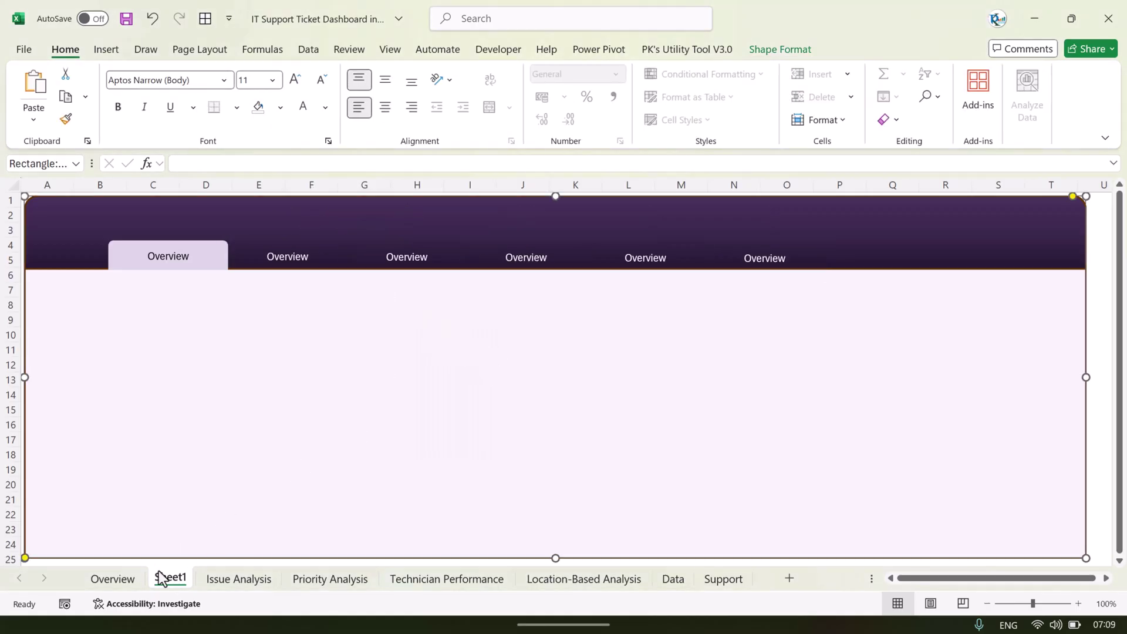
left_click(129, 580)
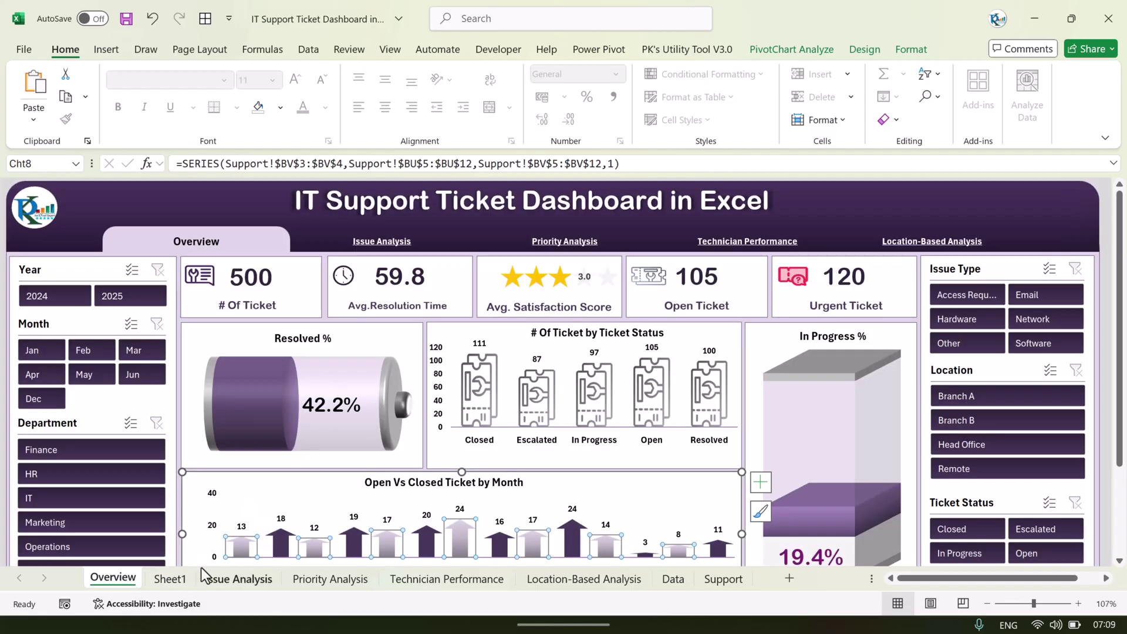
On Sheet1, hyperlink the second navigation tab to cell A1 of the Overview sheet in this workbook.
left_click(176, 579)
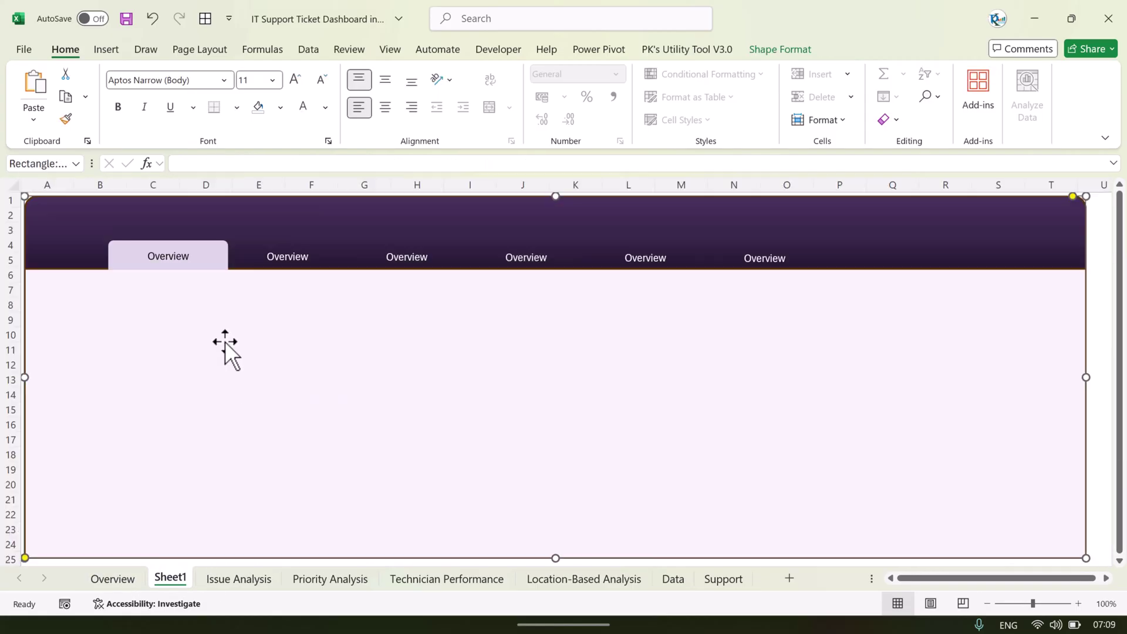
left_click(332, 266)
left_click(174, 254)
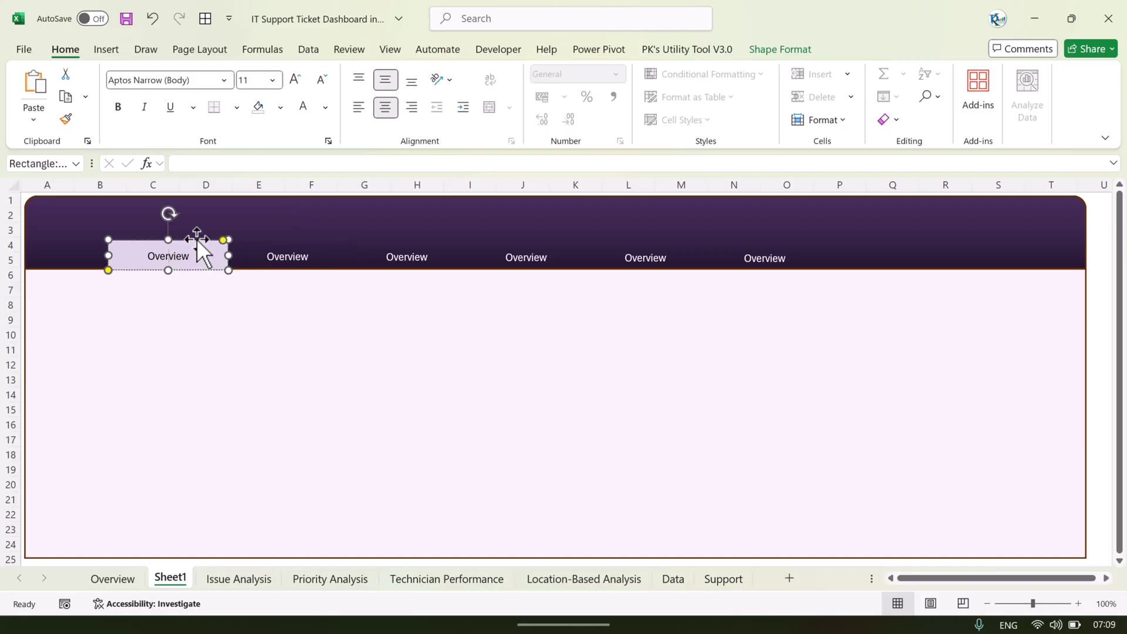
left_click(285, 253)
left_click(303, 240)
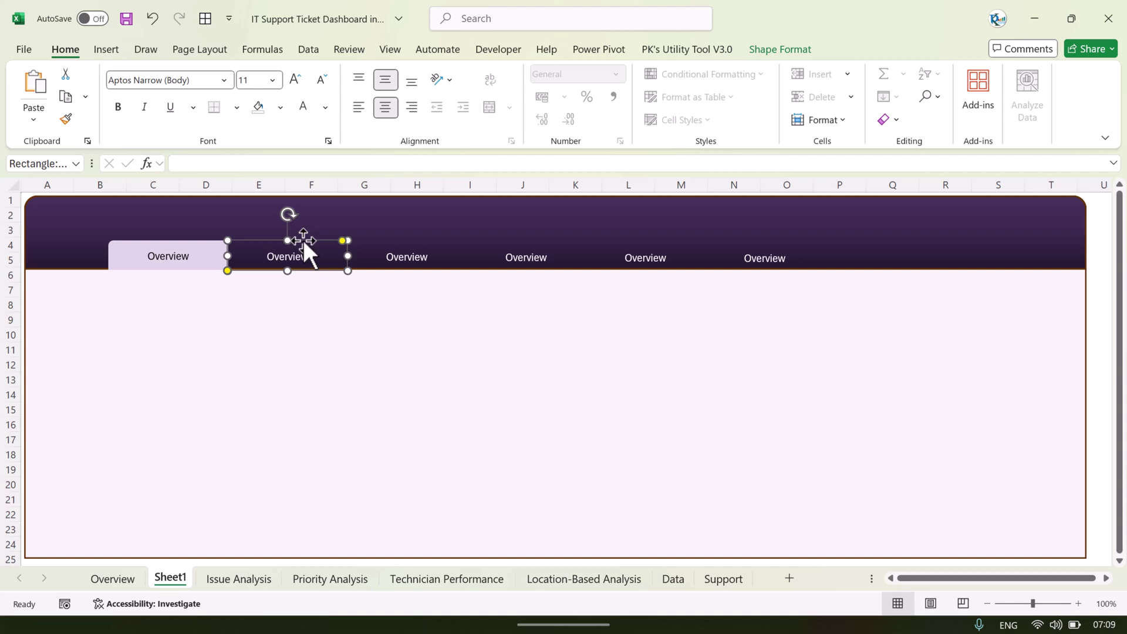
key("ctrl+k")
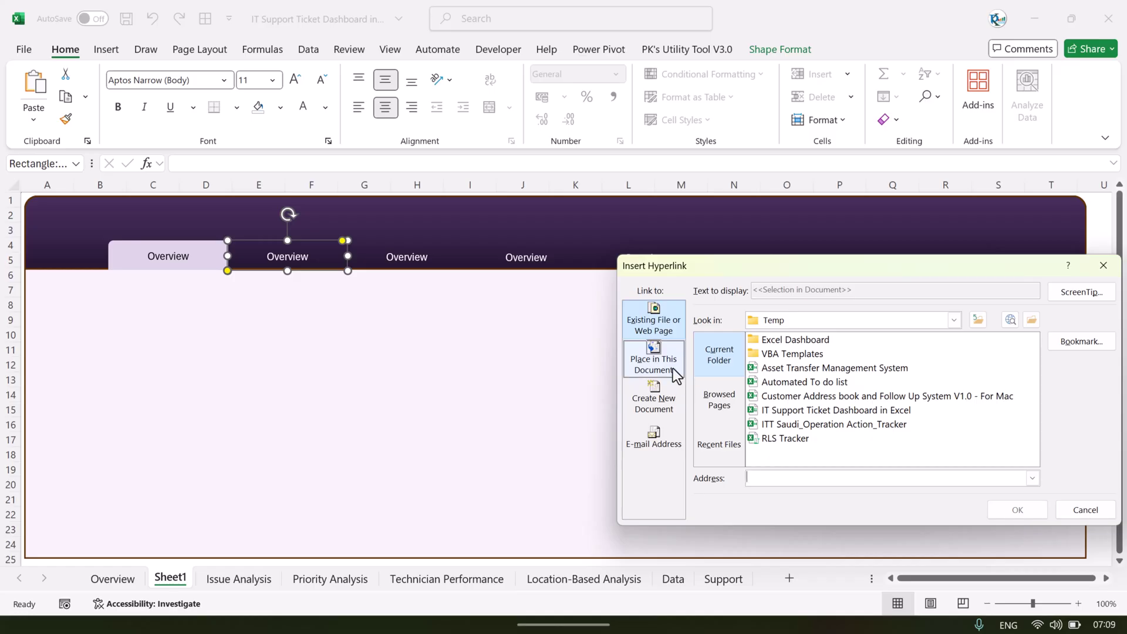
left_click(674, 369)
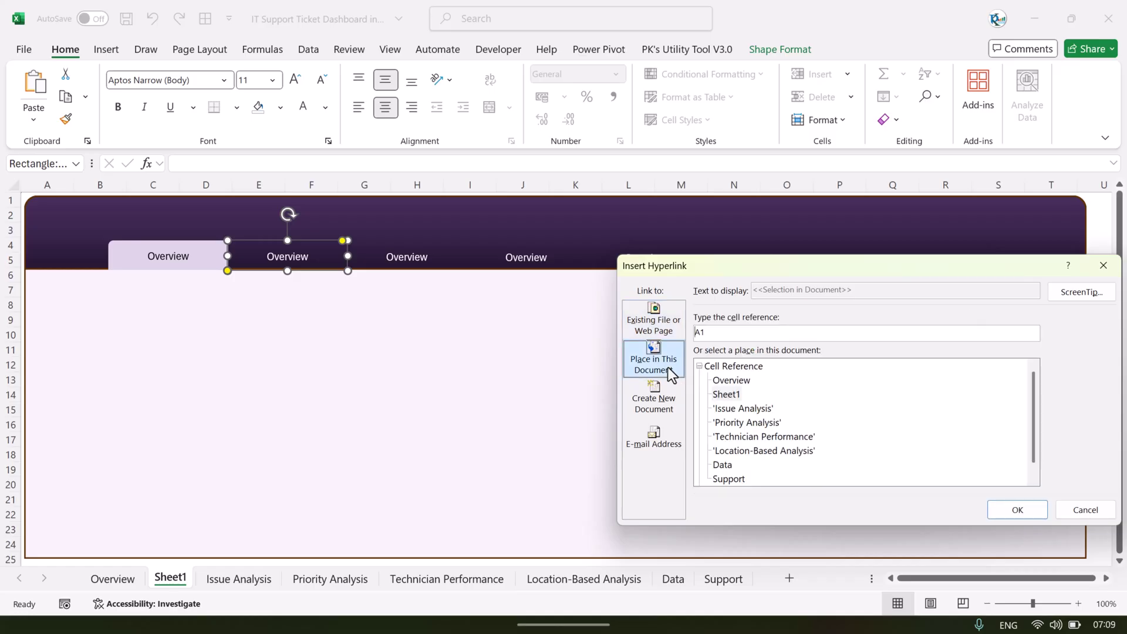
left_click(733, 380)
left_click(1027, 515)
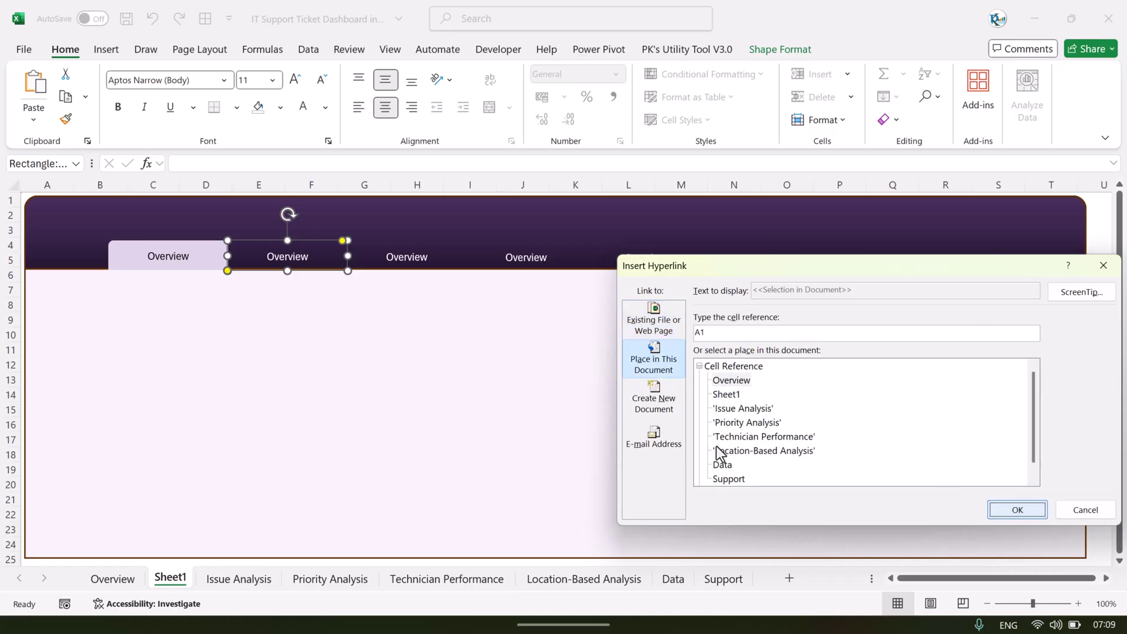
key("Return")
Test the second tab's hyperlink and return to Sheet1.
left_click(466, 360)
left_click(292, 262)
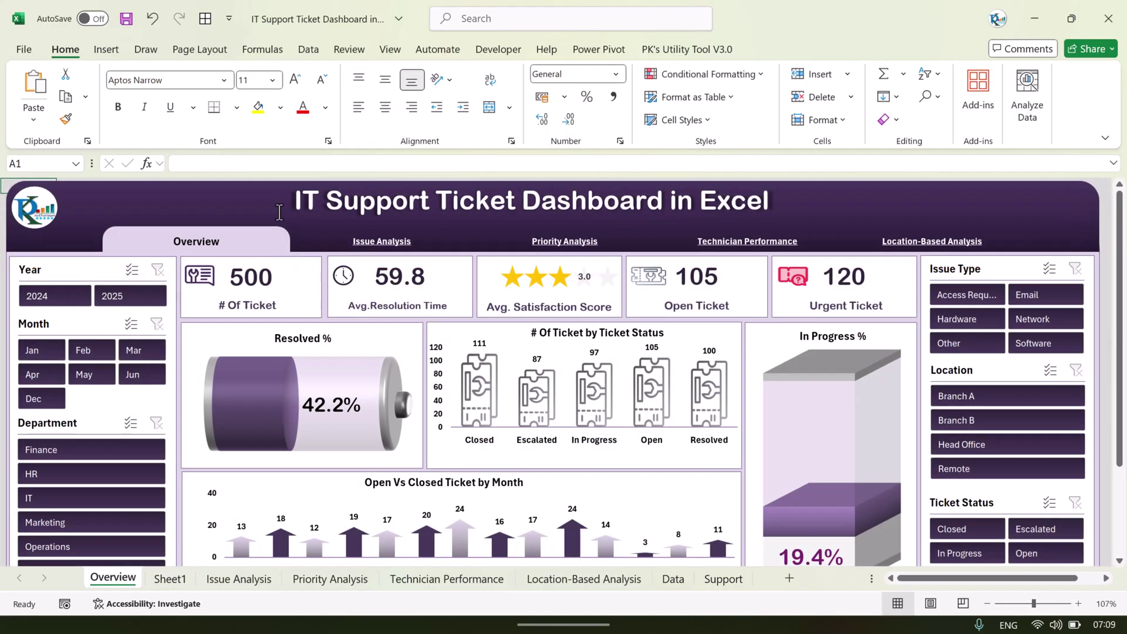
left_click(170, 578)
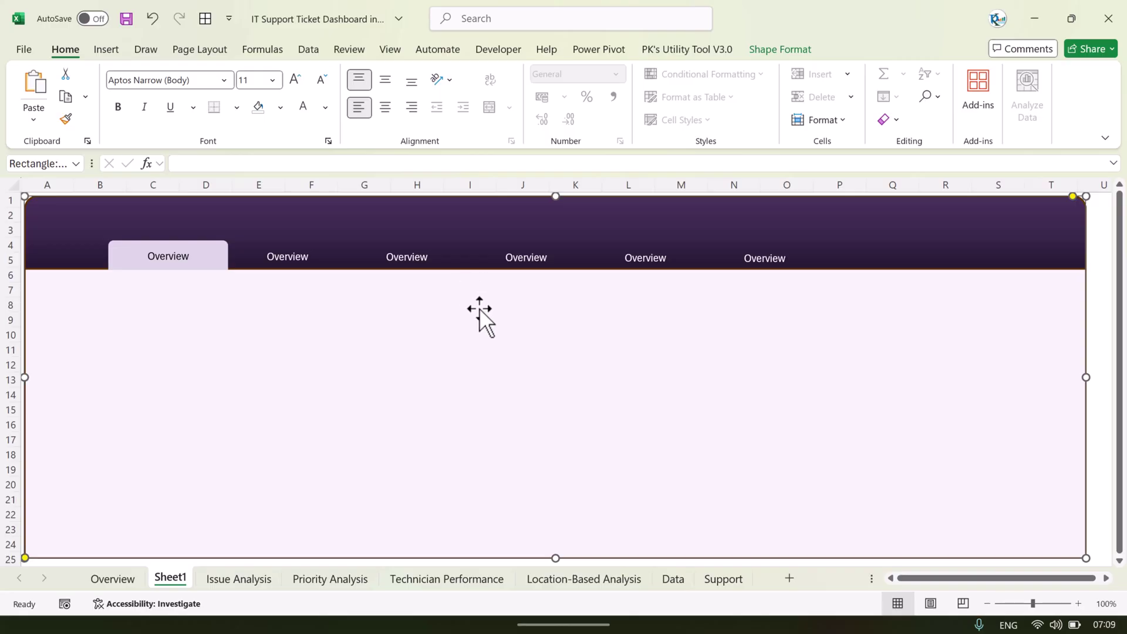
Examine the pivot tables behind the Overview figures on the Support sheet, comparing them with the Overview dashboard.
left_click(723, 579)
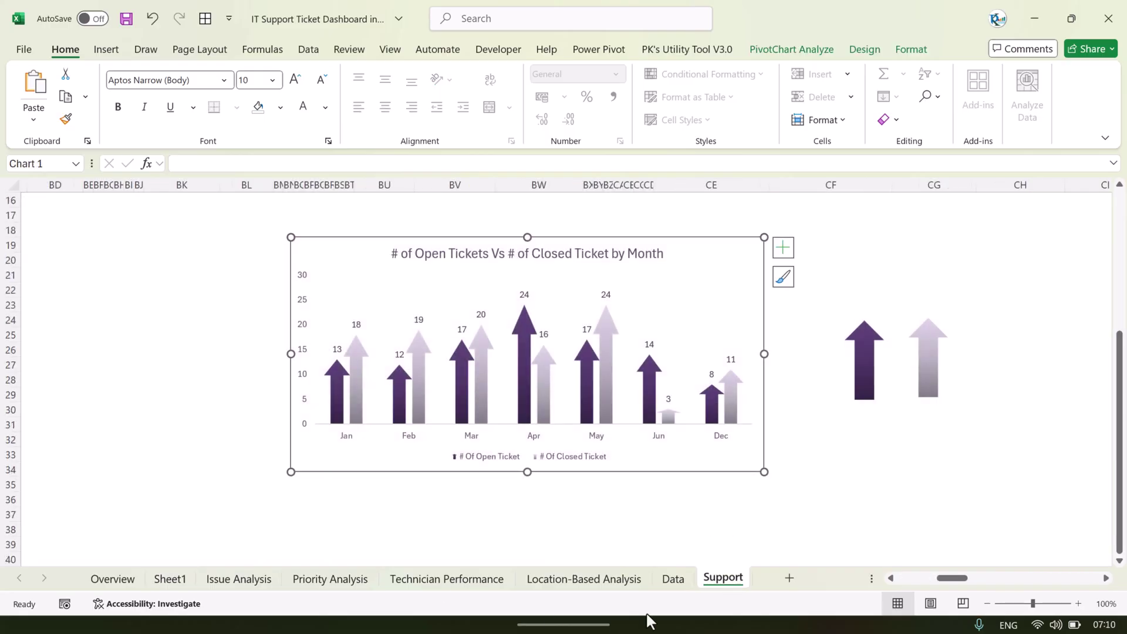
left_click(132, 579)
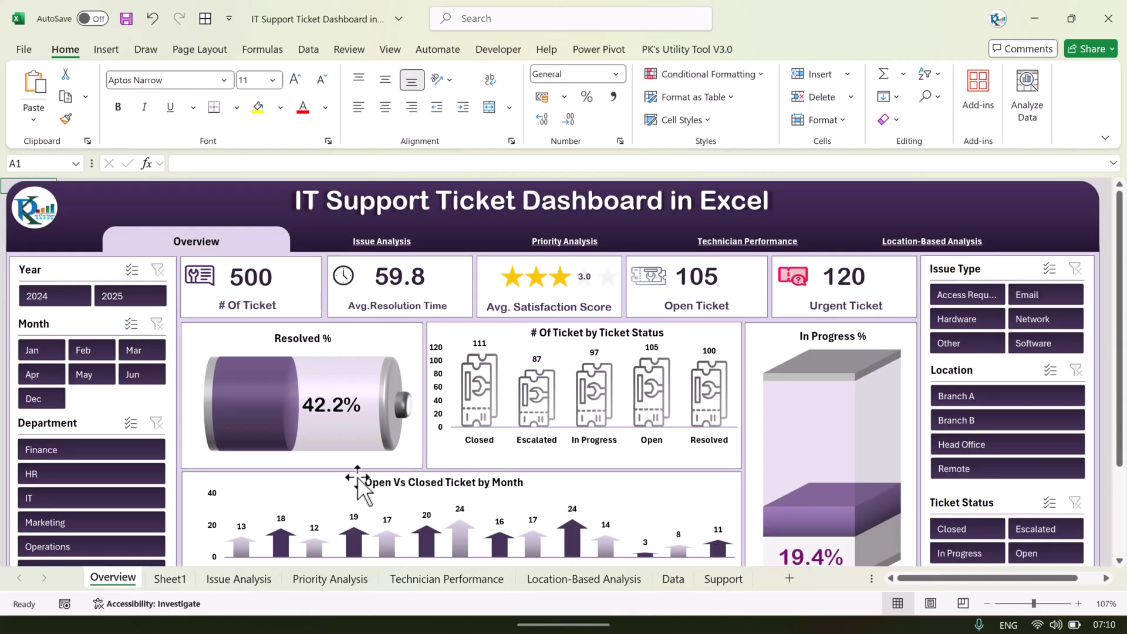
left_click(734, 580)
scroll(685, 516, "up", 5)
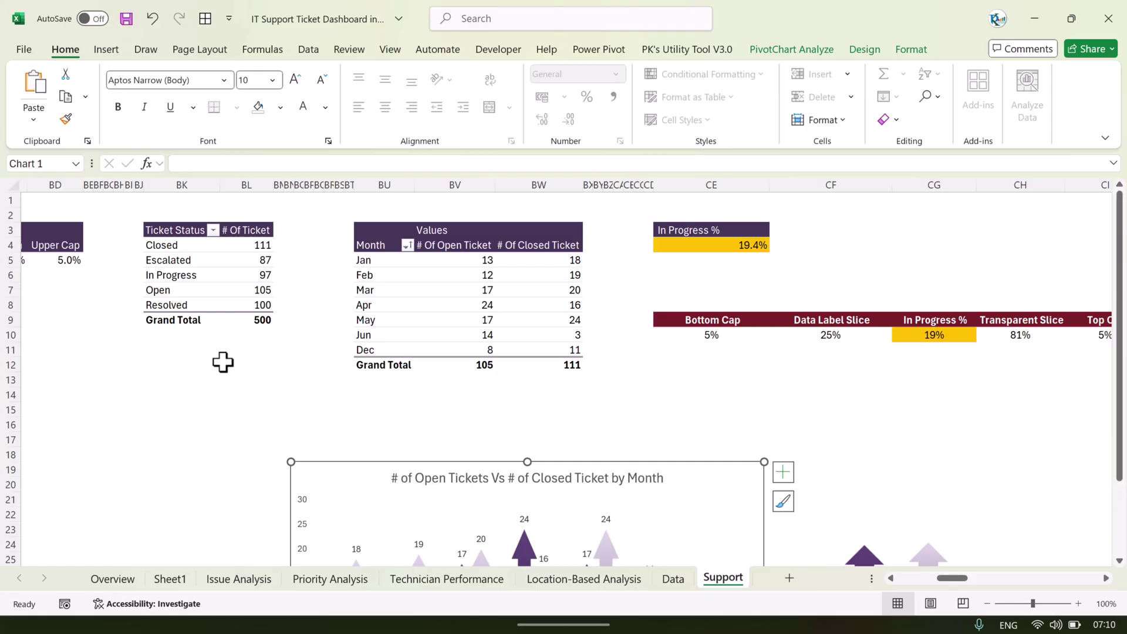
left_click_drag(954, 579, 881, 587)
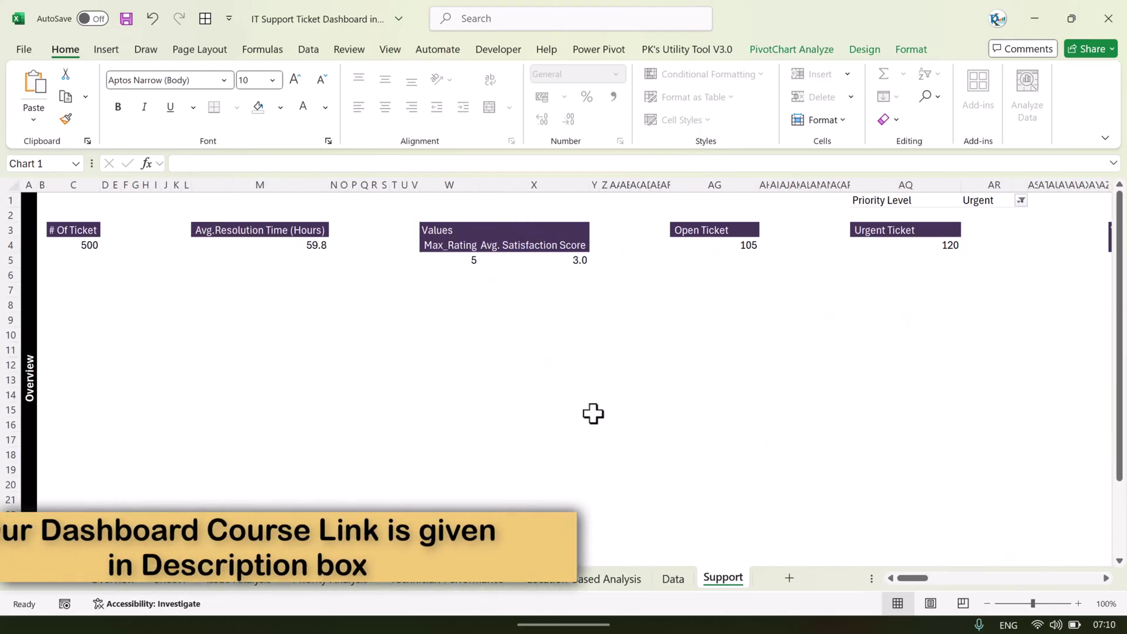
left_click(562, 396)
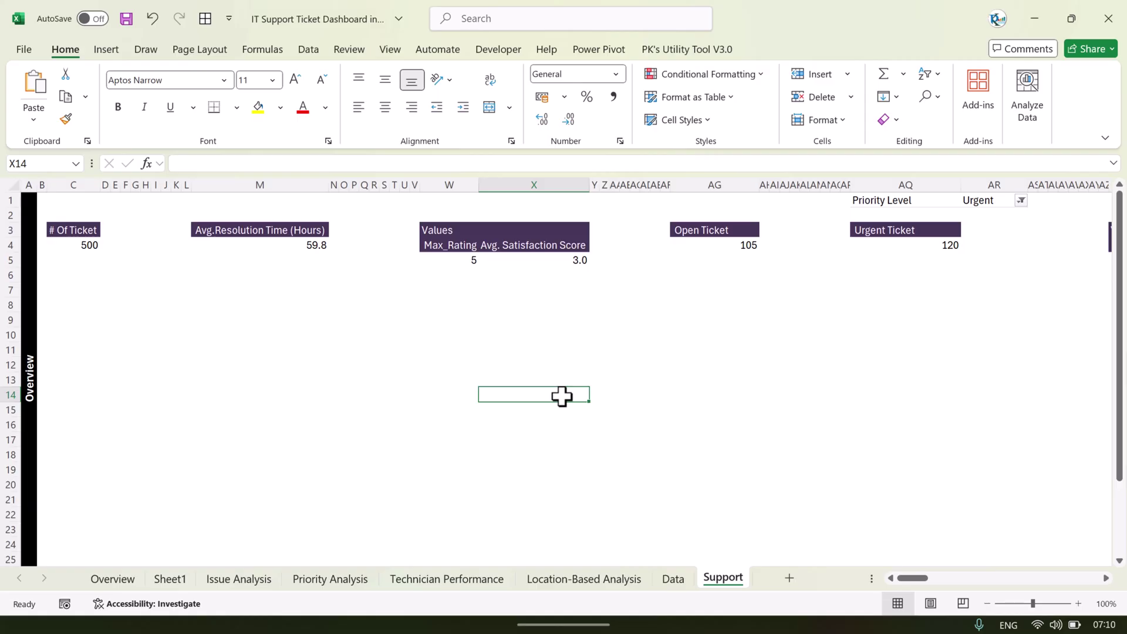
left_click(112, 579)
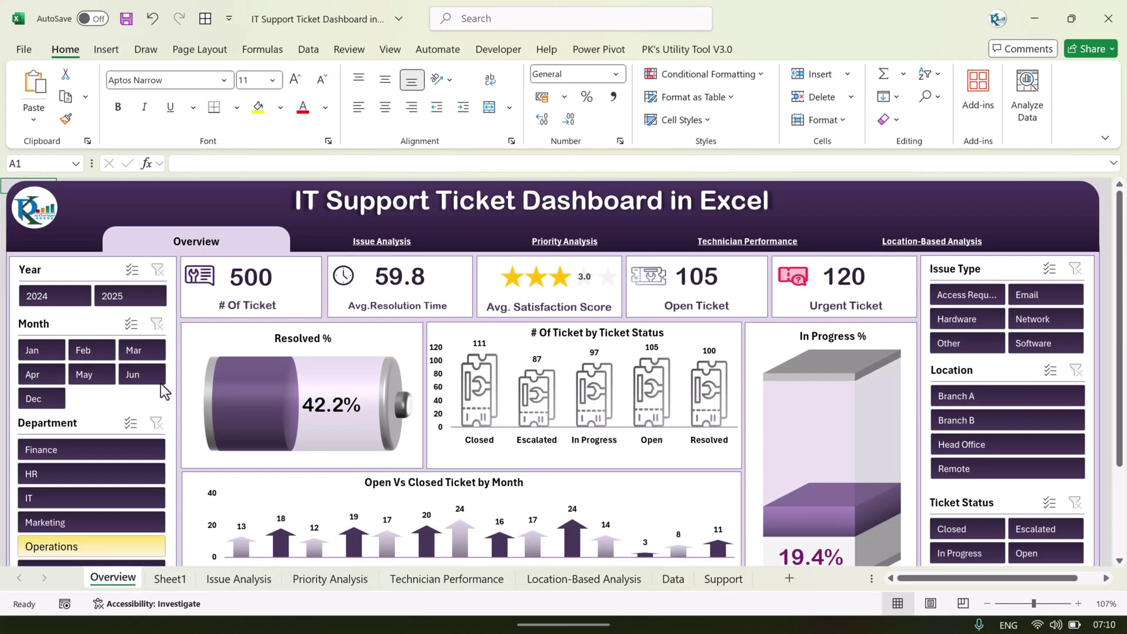